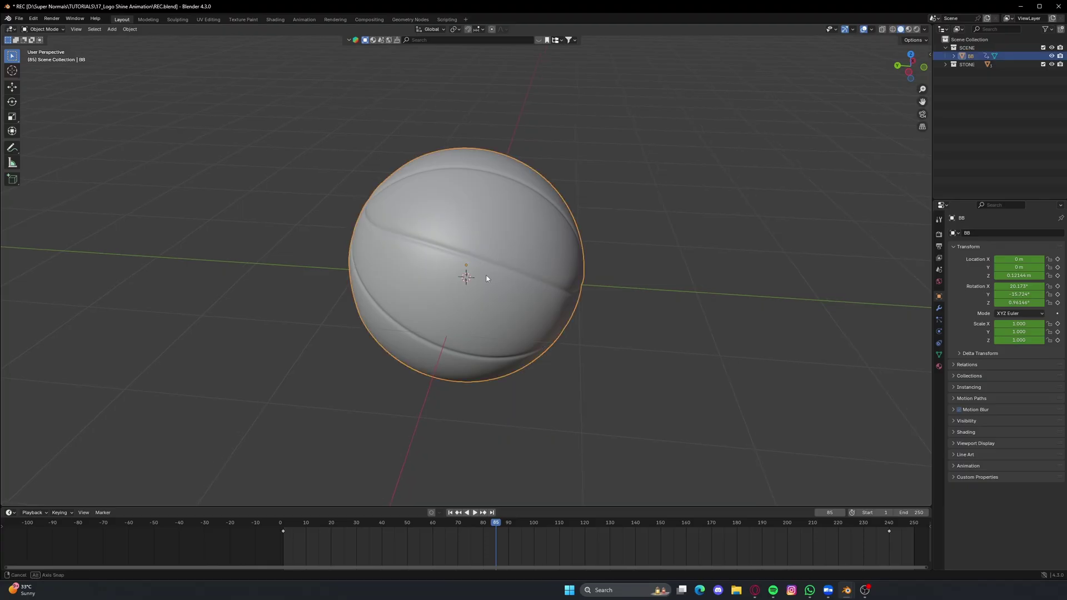
{"action": "middle_click_drag", "start_coordinate": [479, 274], "coordinate": [555, 284]}
{"action": "scroll", "coordinate": [555, 283], "scroll_direction": "up", "scroll_amount": 1}
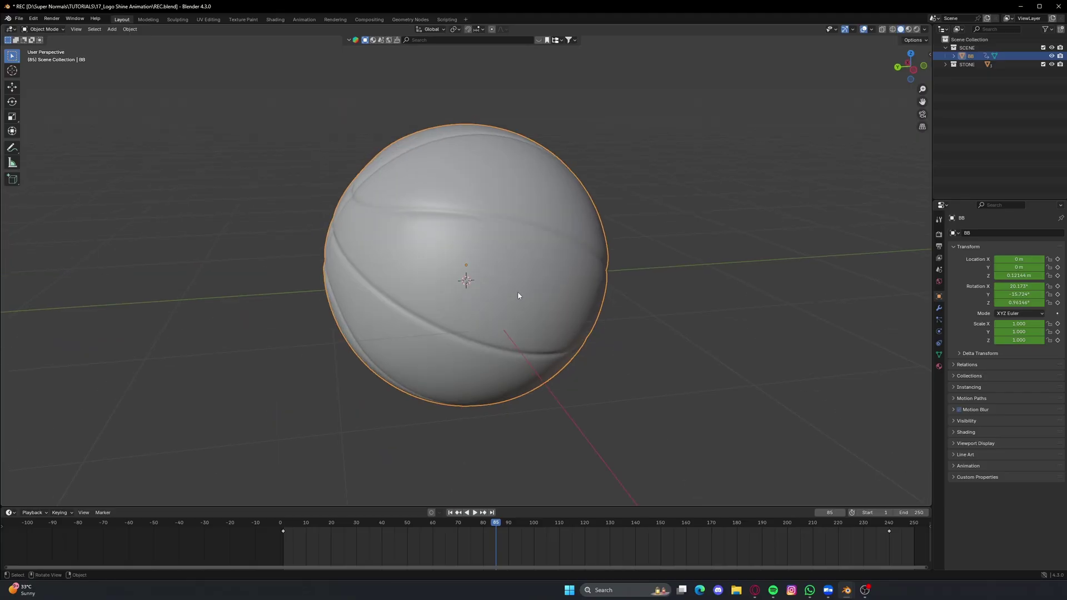
{"action": "scroll", "coordinate": [556, 278], "scroll_direction": "down", "scroll_amount": 3}
{"action": "mouse_move", "coordinate": [569, 267]}
{"action": "middle_mouse_down"}
{"action": "mouse_move", "coordinate": [550, 253]}
{"action": "mouse_move", "coordinate": [579, 262]}
{"action": "middle_mouse_up"}
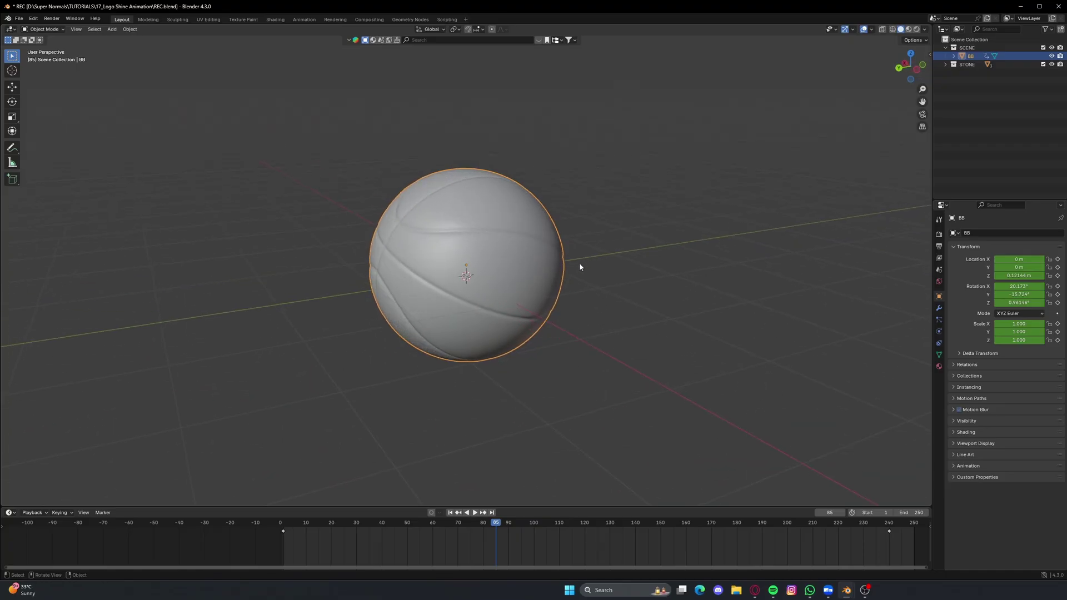
- Split the 3D viewport vertically, turn the new area into a Geometry Node Editor and hide its sidebar
{"action": "left_click", "coordinate": [929, 30]}
{"action": "left_click_drag", "start_coordinate": [930, 27], "coordinate": [467, 31]}
{"action": "left_click", "coordinate": [477, 29]}
{"action": "left_click", "coordinate": [521, 83]}
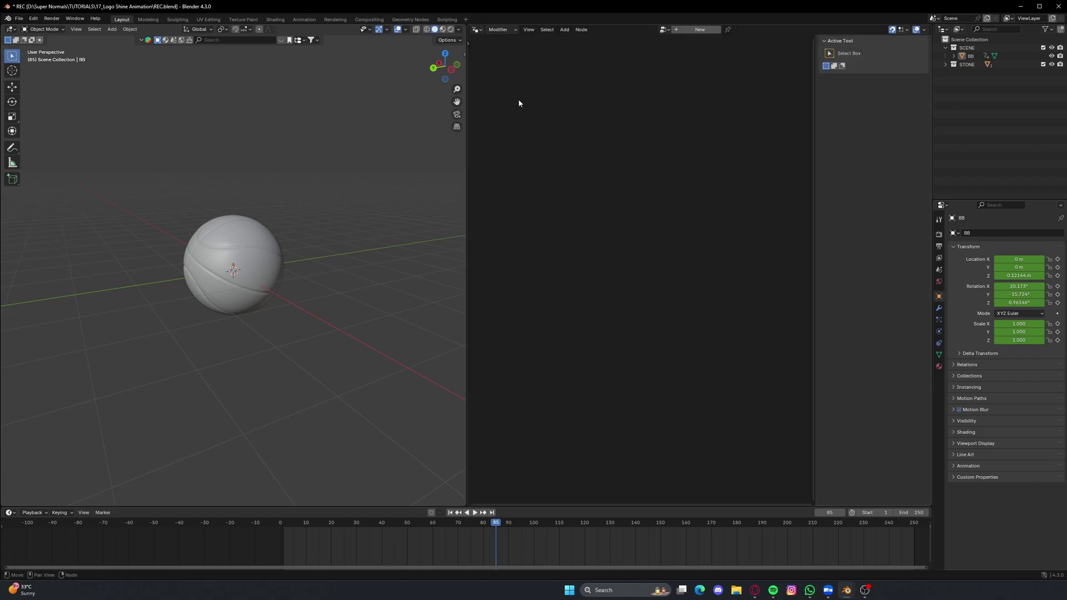
{"action": "key", "text": "n"}
- Create a new geometry node tree on the basketball and move the Group Output node farther from Group Input
{"action": "left_click", "coordinate": [245, 272]}
{"action": "scroll", "coordinate": [245, 272], "scroll_direction": "up", "scroll_amount": 5}
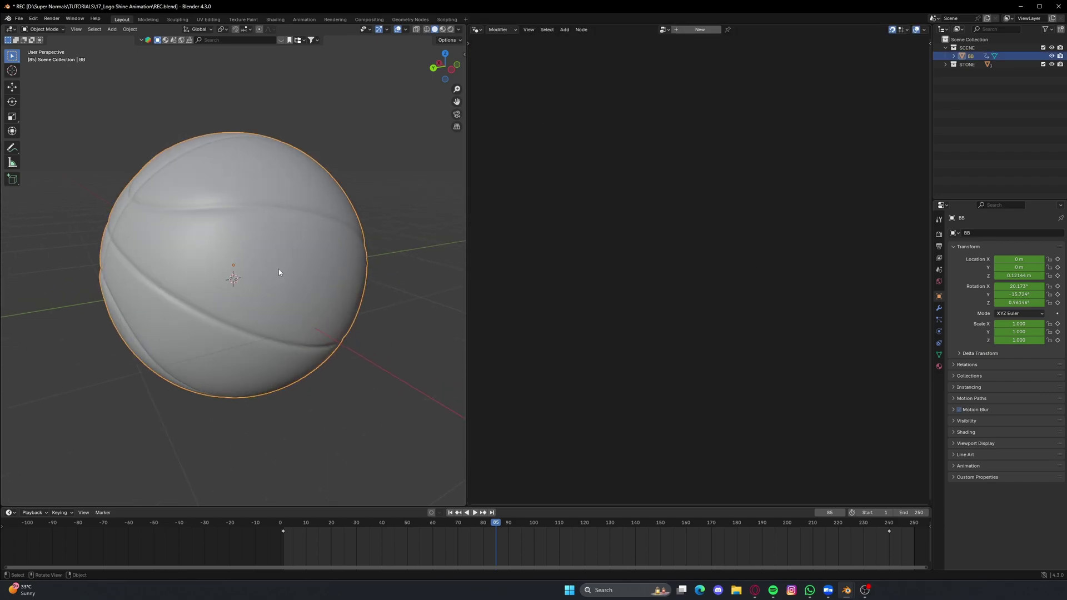
{"action": "left_click", "coordinate": [700, 30]}
{"action": "key", "text": "Home"}
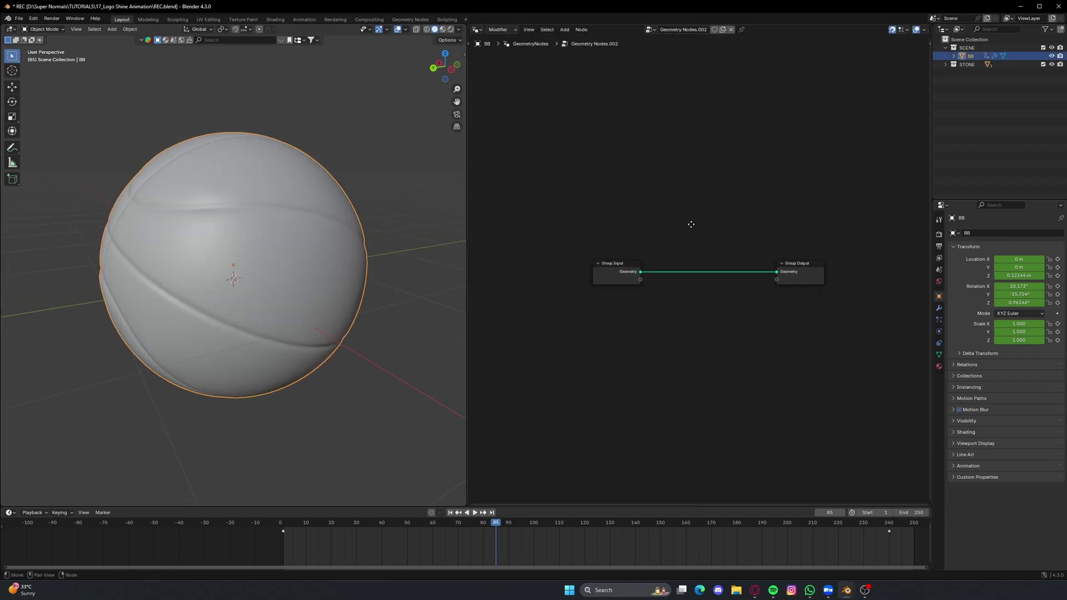
{"action": "scroll", "coordinate": [688, 278], "scroll_direction": "down", "scroll_amount": 5}
{"action": "middle_click_drag", "start_coordinate": [677, 281], "coordinate": [676, 297]}
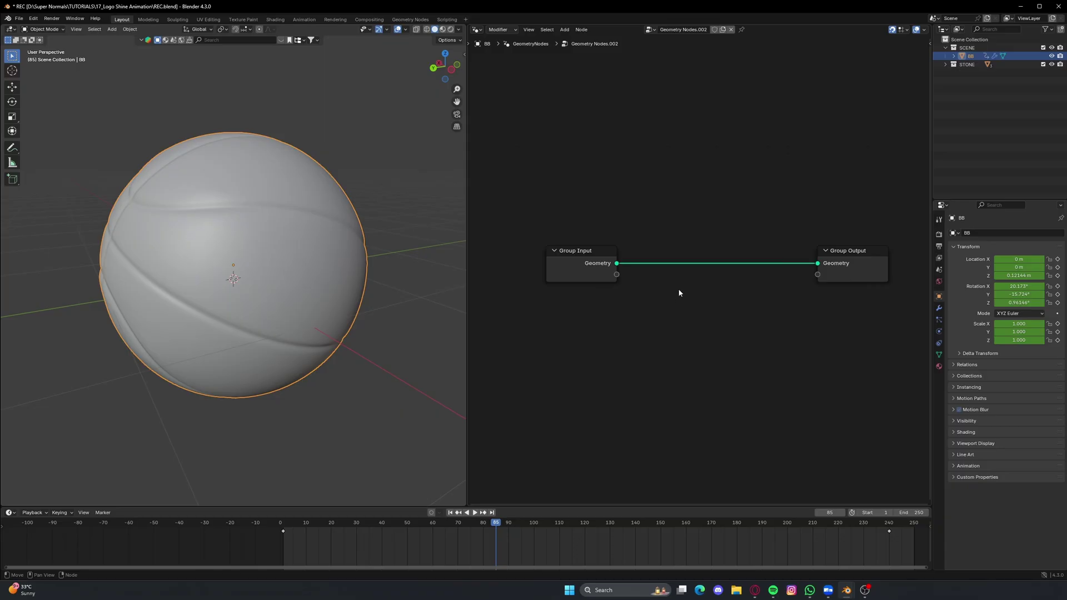
{"action": "scroll", "coordinate": [679, 293], "scroll_direction": "down", "scroll_amount": 2}
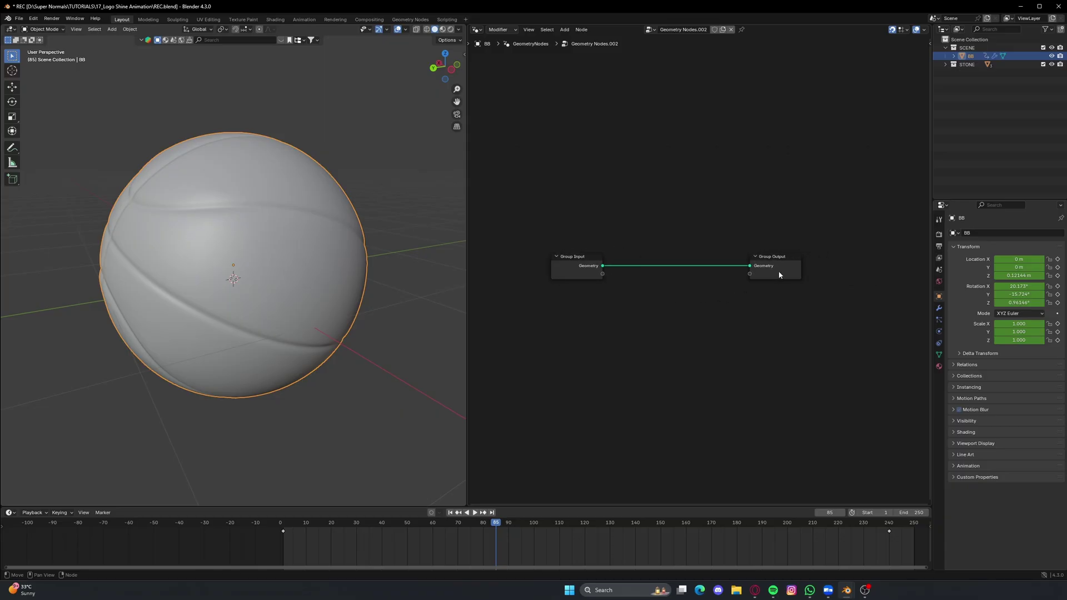
{"action": "left_click_drag", "start_coordinate": [780, 274], "coordinate": [867, 275]}
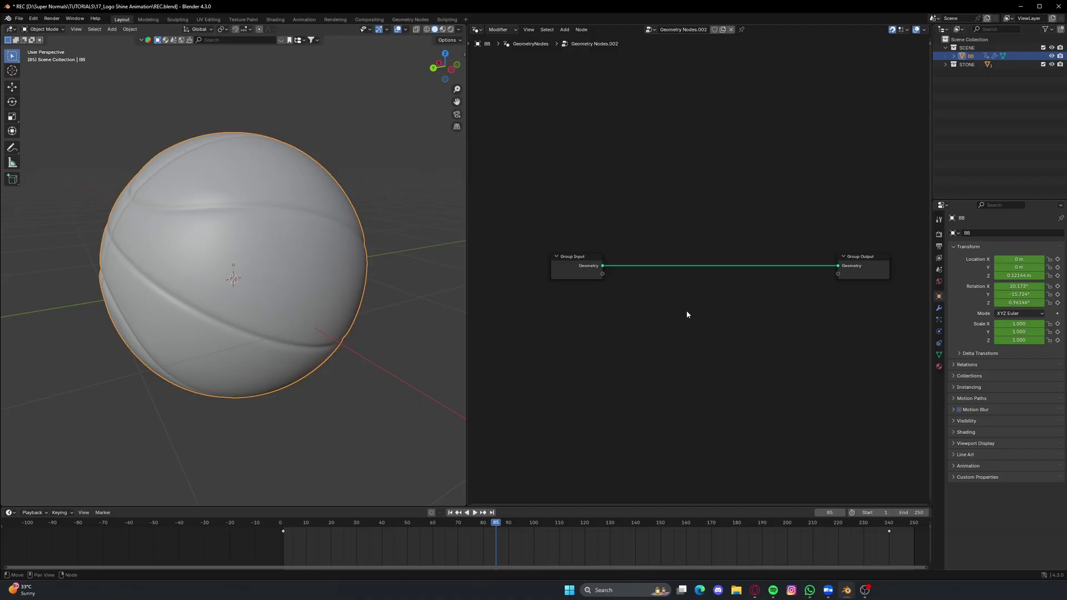
{"action": "scroll", "coordinate": [688, 311], "scroll_direction": "down", "scroll_amount": 1}
{"action": "middle_click_drag", "start_coordinate": [689, 314], "coordinate": [681, 292]}
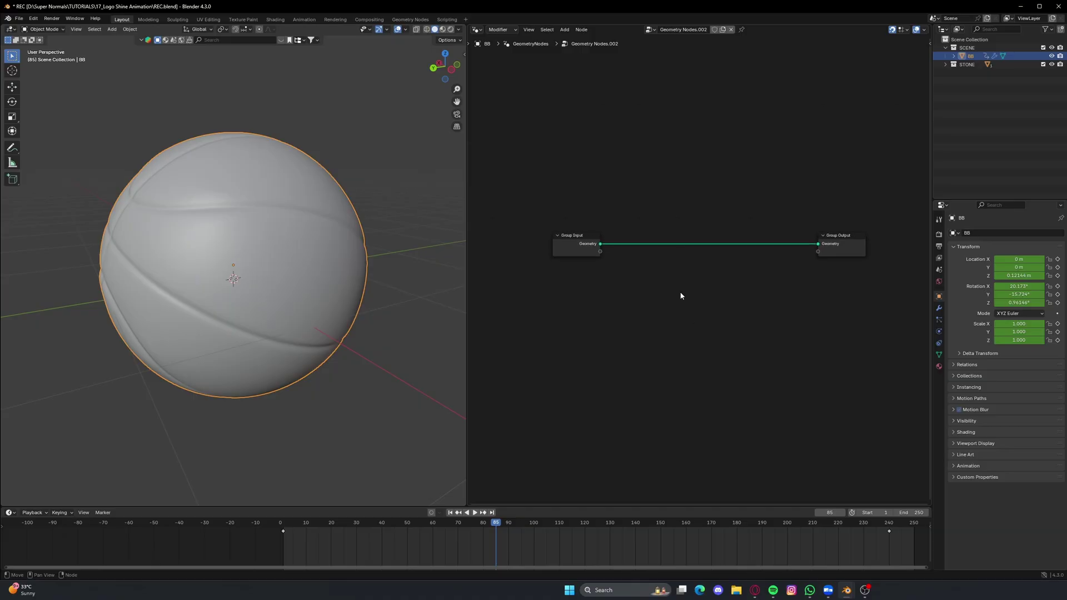
- Add a Distribute Points on Faces node below the main link and connect the Group Input geometry to its Mesh input
{"action": "key", "text": "shift+a"}
{"action": "type", "text": "distr"}
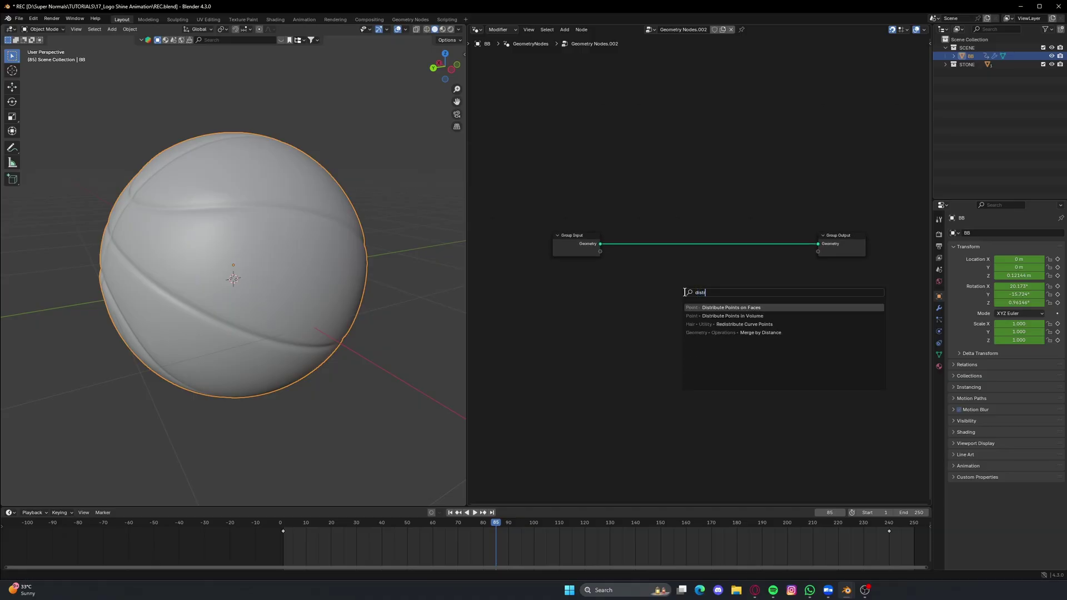
{"action": "key", "text": "Return"}
{"action": "left_click", "coordinate": [631, 266]}
{"action": "mouse_move", "coordinate": [642, 278]}
{"action": "left_mouse_down"}
{"action": "mouse_move", "coordinate": [682, 283]}
{"action": "mouse_move", "coordinate": [663, 279]}
{"action": "left_mouse_up"}
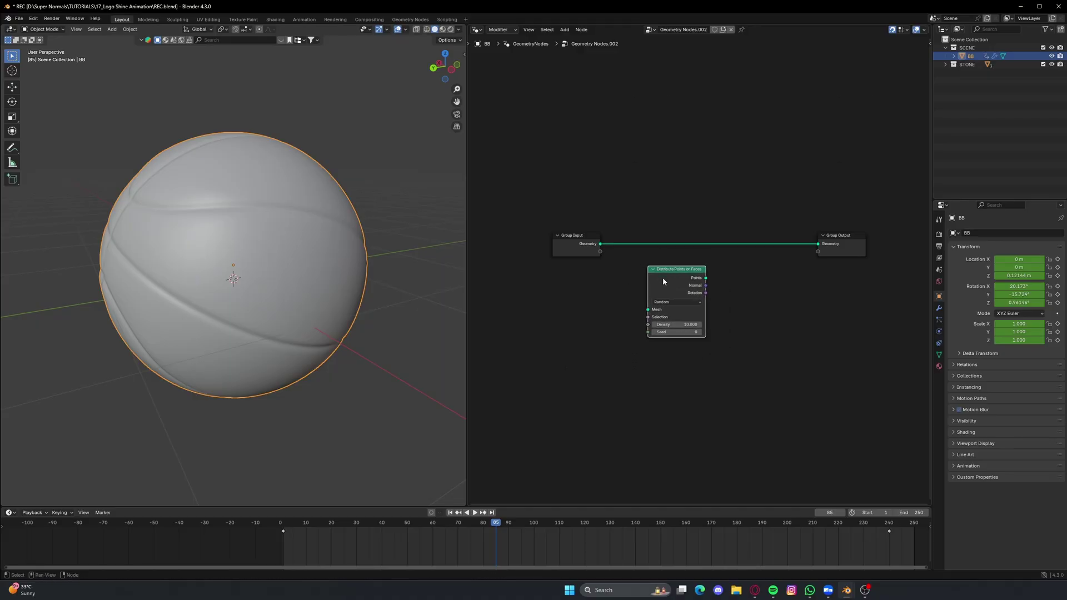
{"action": "scroll", "coordinate": [610, 271], "scroll_direction": "up", "scroll_amount": 4}
{"action": "left_click_drag", "start_coordinate": [565, 234], "coordinate": [629, 323]}
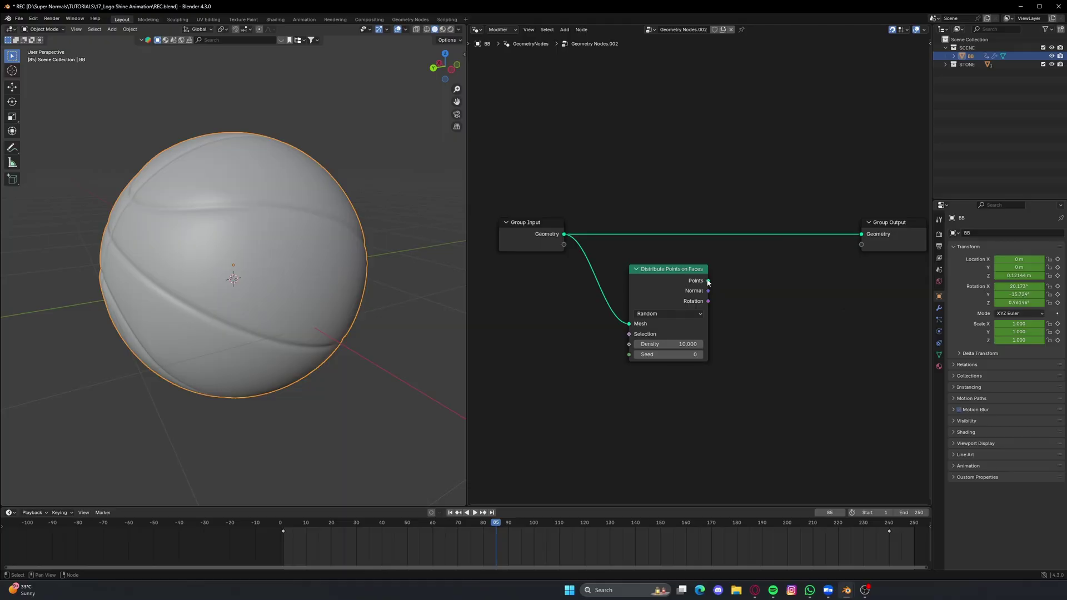
- Merge the distributed points with the original geometry through a Join Geometry node placed just before Group Output
{"action": "left_click_drag", "start_coordinate": [709, 280], "coordinate": [798, 268]}
{"action": "right_click_drag", "start_coordinate": [535, 225], "coordinate": [557, 237], "text": "ctrl+shift"}
{"action": "left_click_drag", "start_coordinate": [669, 269], "coordinate": [669, 288]}
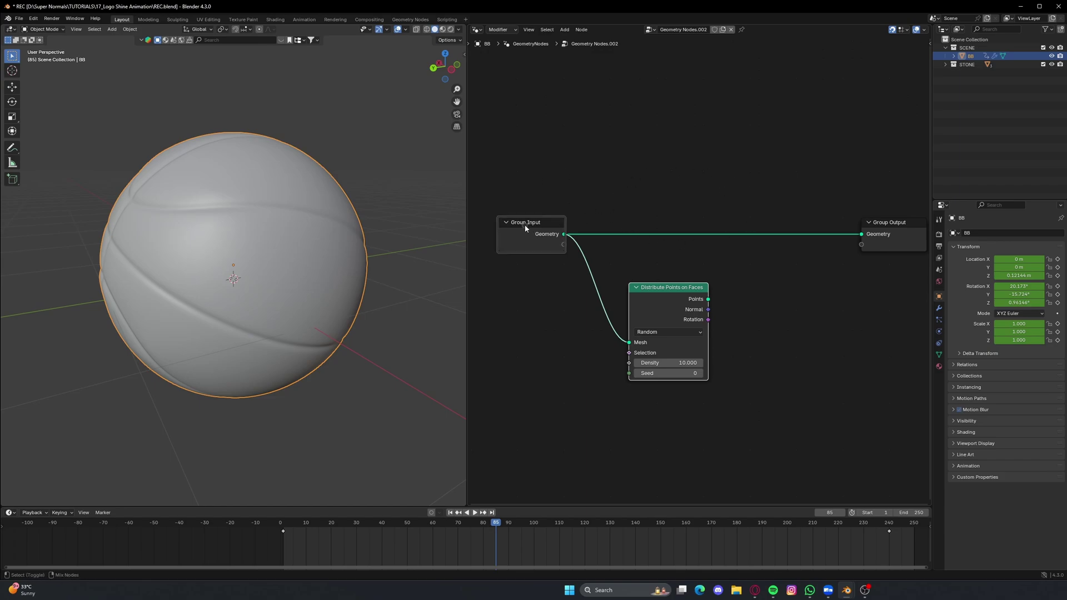
{"action": "right_click_drag", "start_coordinate": [525, 225], "coordinate": [676, 295], "text": "alt"}
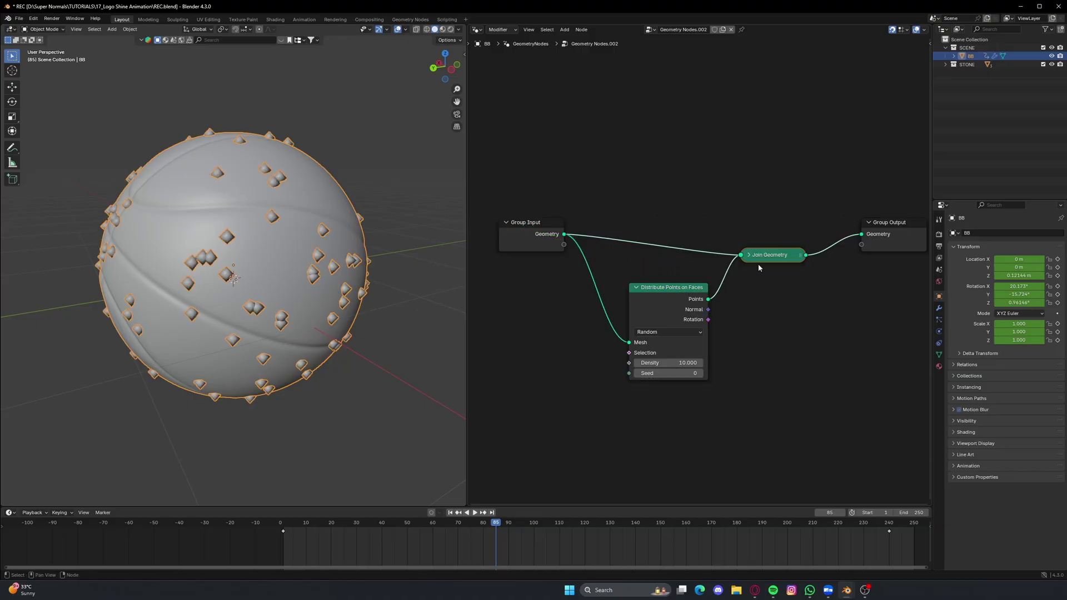
{"action": "left_click_drag", "start_coordinate": [769, 255], "coordinate": [796, 234]}
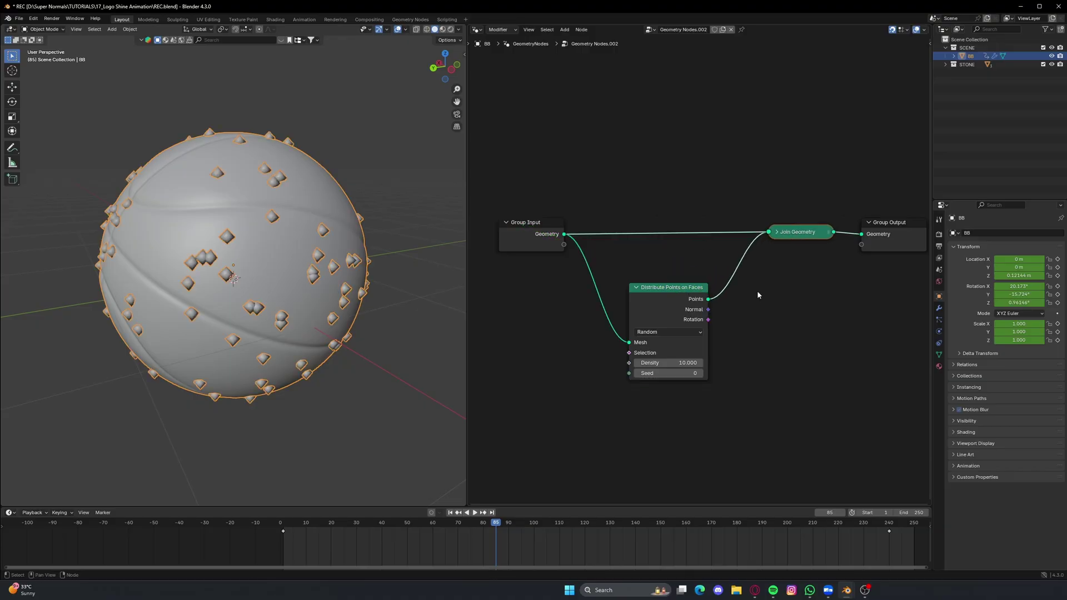
- Set the point distribution density to 1000
{"action": "scroll", "coordinate": [758, 295], "scroll_direction": "down", "scroll_amount": 1}
{"action": "left_click", "coordinate": [714, 327]}
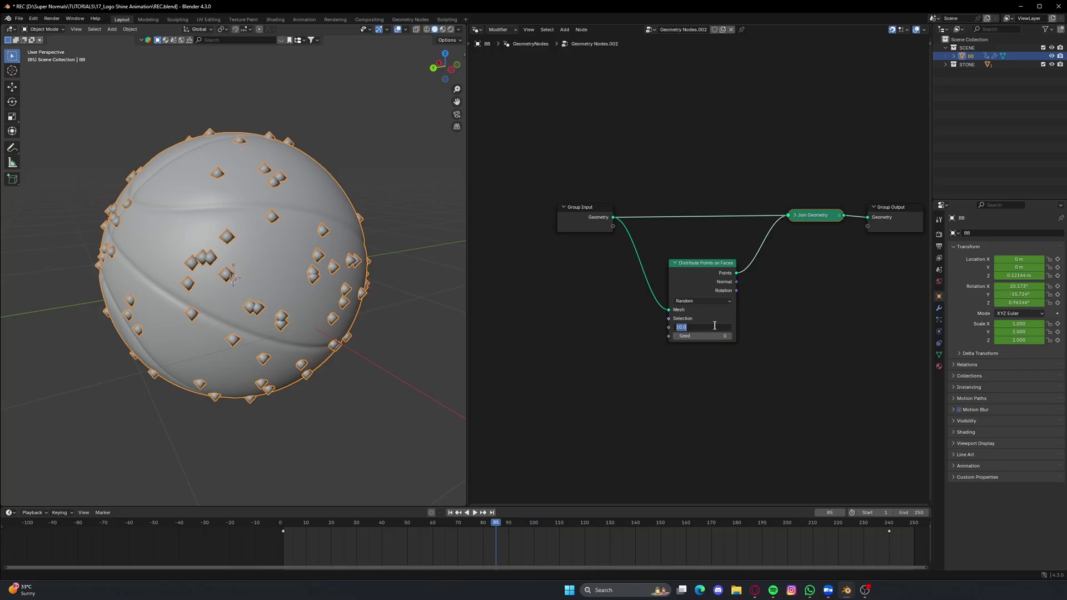
{"action": "key", "text": "Return"}
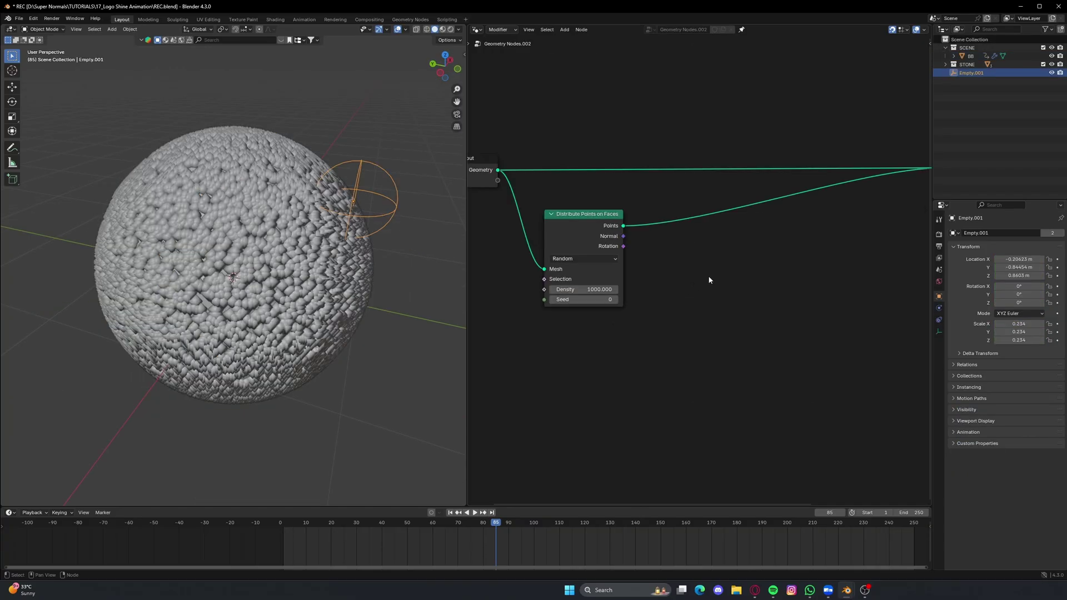
- Insert an Instance on Points node on the link between Distribute Points on Faces and Join Geometry
{"action": "key", "text": "shift+a"}
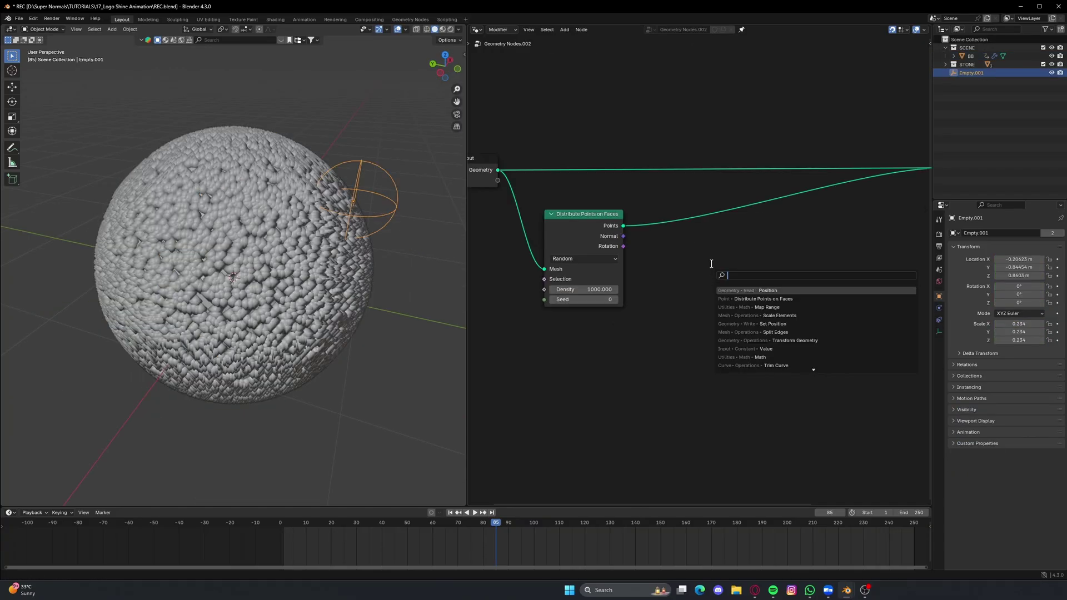
{"action": "key", "text": "Escape"}
{"action": "key", "text": "shift+a"}
{"action": "left_click", "coordinate": [699, 263]}
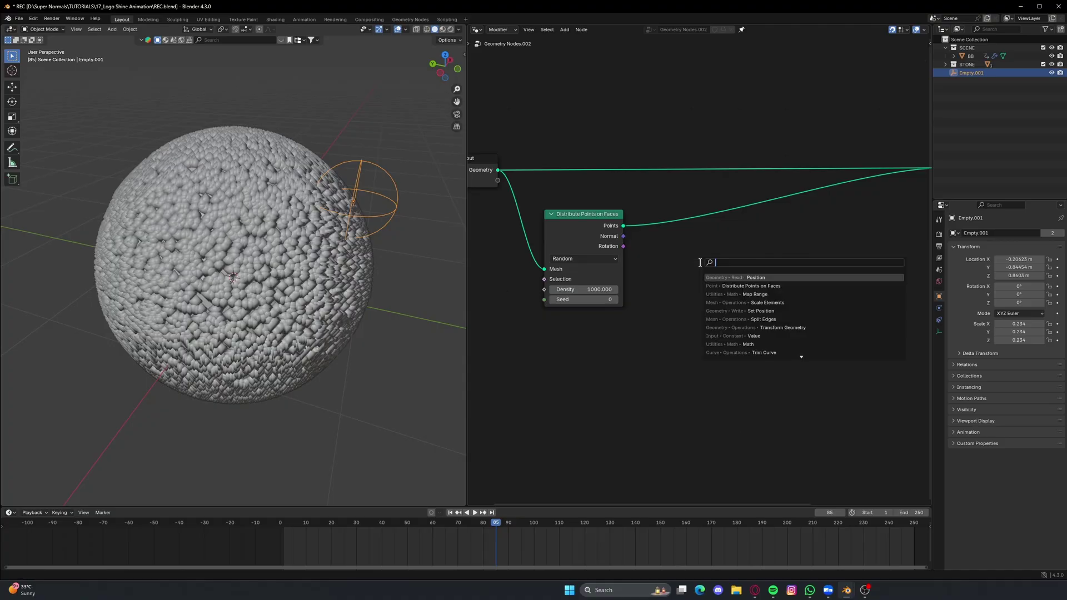
{"action": "type", "text": "insta"}
{"action": "key", "text": "Return"}
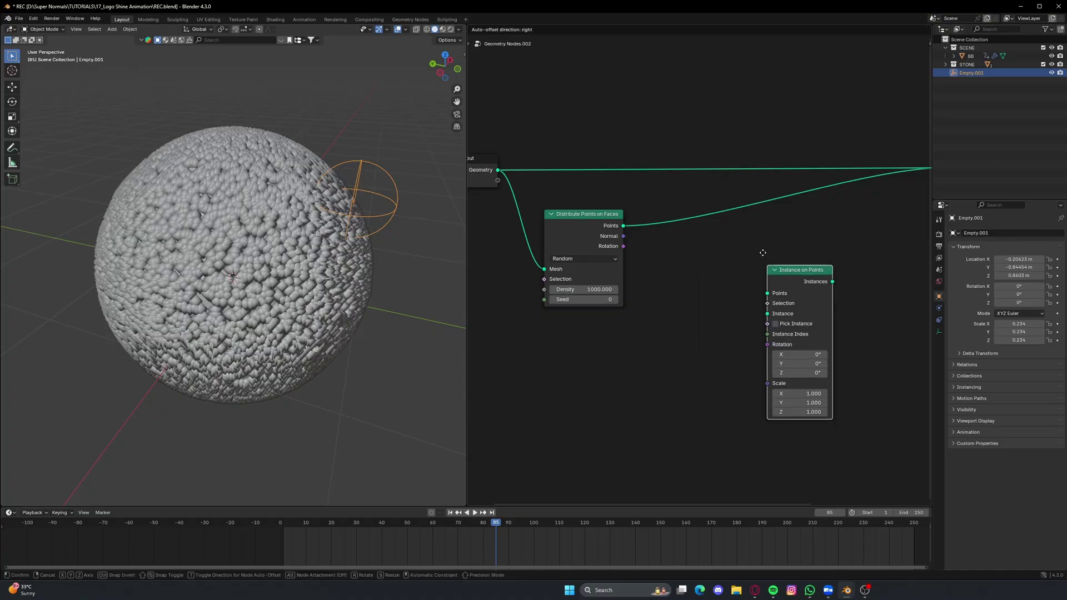
{"action": "left_click", "coordinate": [734, 237]}
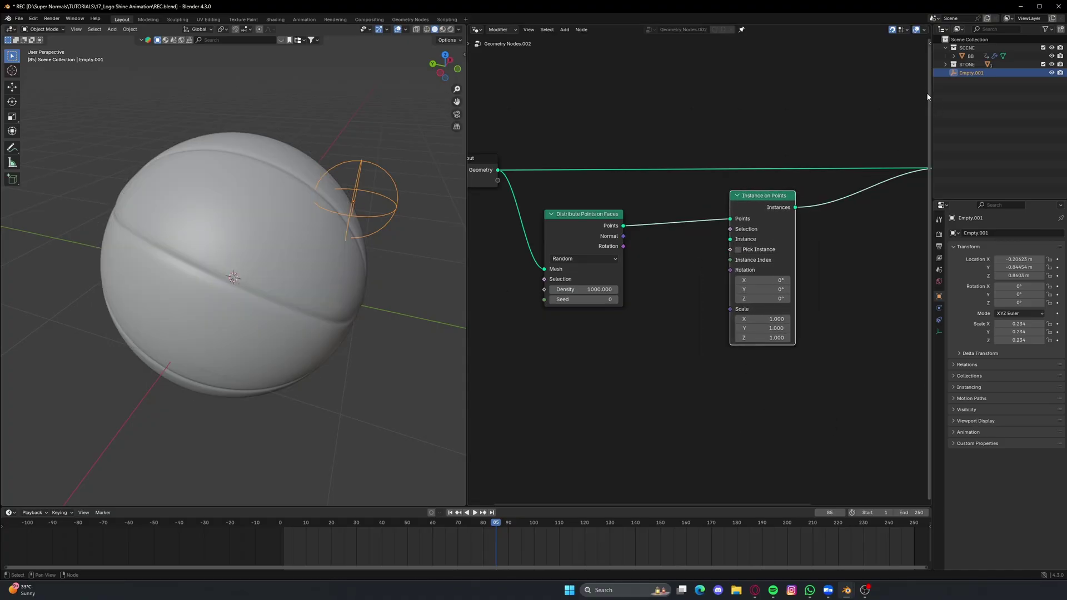
- Bring the STONE collection into the node tree as a Collection Info node and connect it to the Instance input
{"action": "left_click", "coordinate": [946, 64]}
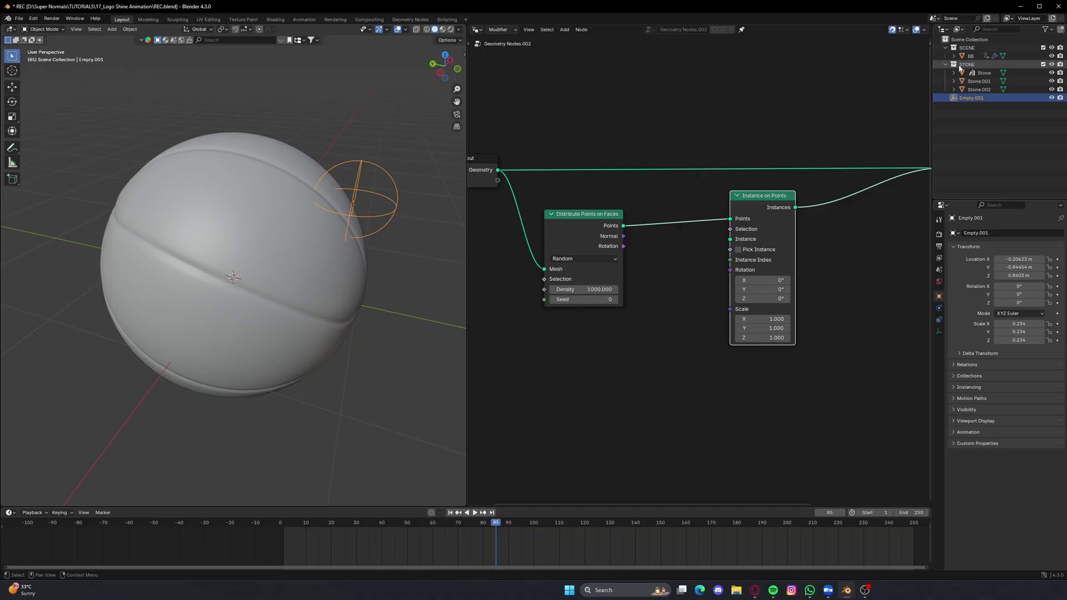
{"action": "left_click_drag", "start_coordinate": [960, 67], "coordinate": [729, 240]}
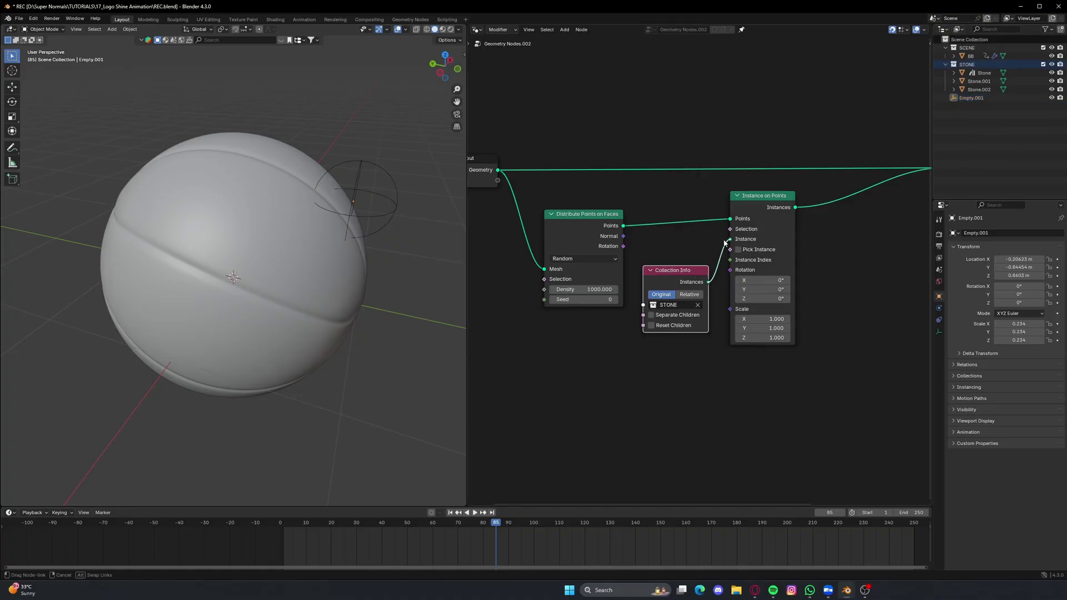
{"action": "middle_click_drag", "start_coordinate": [235, 296], "coordinate": [266, 297]}
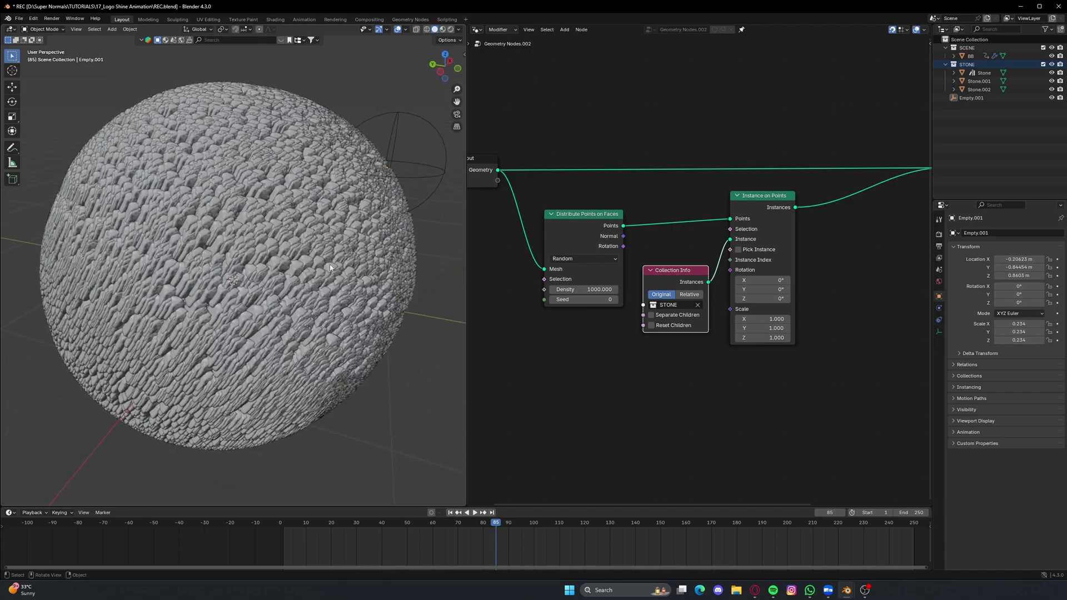
{"action": "scroll", "coordinate": [321, 272], "scroll_direction": "up", "scroll_amount": 8}
{"action": "scroll", "coordinate": [322, 271], "scroll_direction": "down", "scroll_amount": 8}
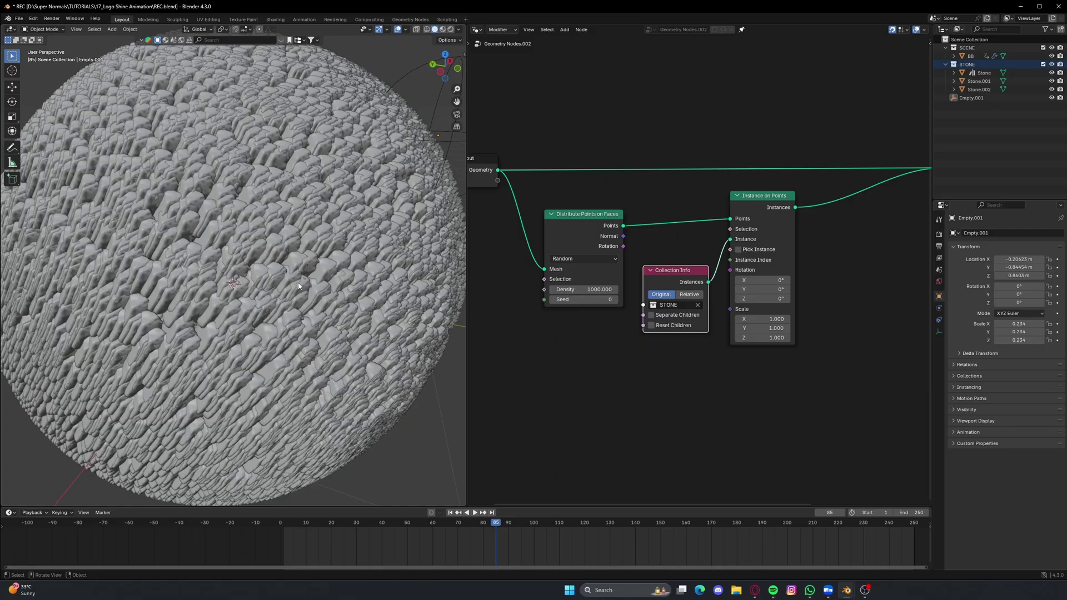
- Enable Separate Children and Reset Children on the STONE Collection Info node
{"action": "left_click", "coordinate": [652, 315]}
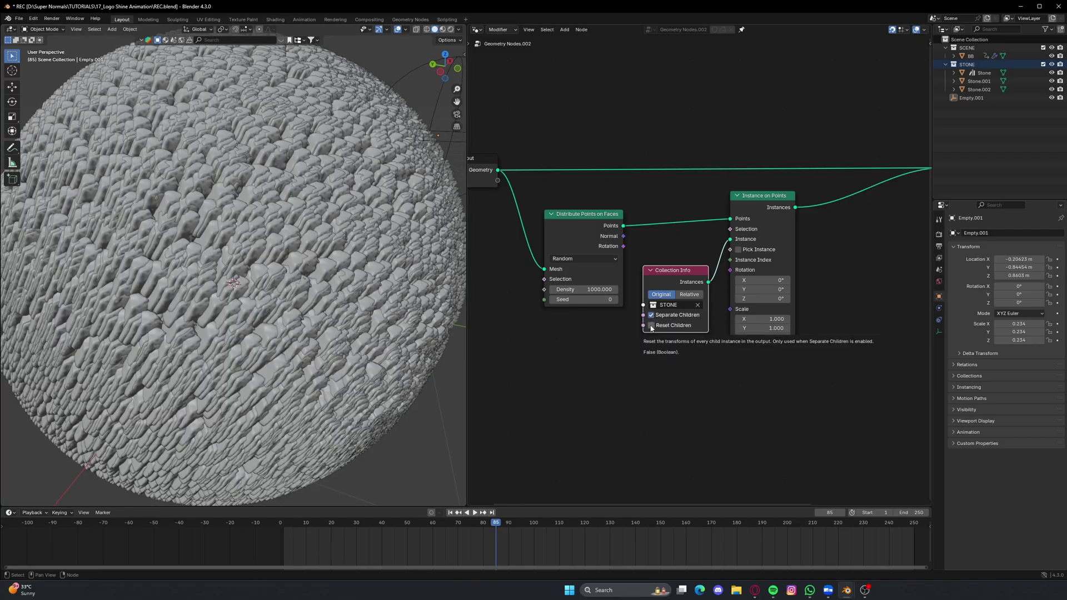
{"action": "left_click", "coordinate": [652, 326]}
{"action": "scroll", "coordinate": [278, 304], "scroll_direction": "down", "scroll_amount": 2}
{"action": "middle_click_drag", "start_coordinate": [277, 304], "coordinate": [271, 300]}
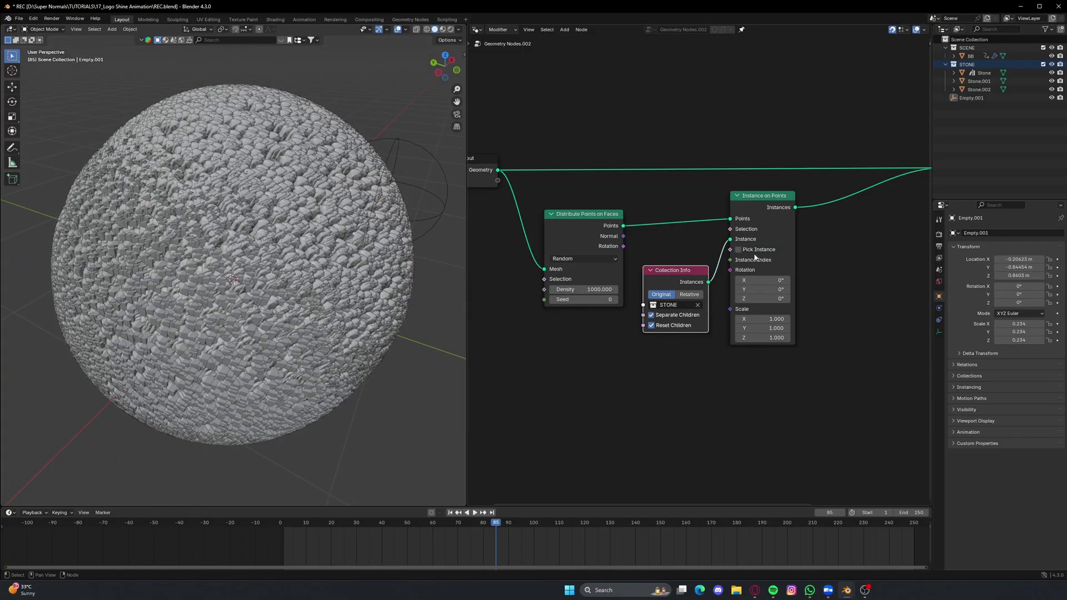
- Enable Pick Instance on the Instance on Points node and save the file
{"action": "left_click", "coordinate": [738, 250]}
{"action": "scroll", "coordinate": [278, 306], "scroll_direction": "up", "scroll_amount": 1}
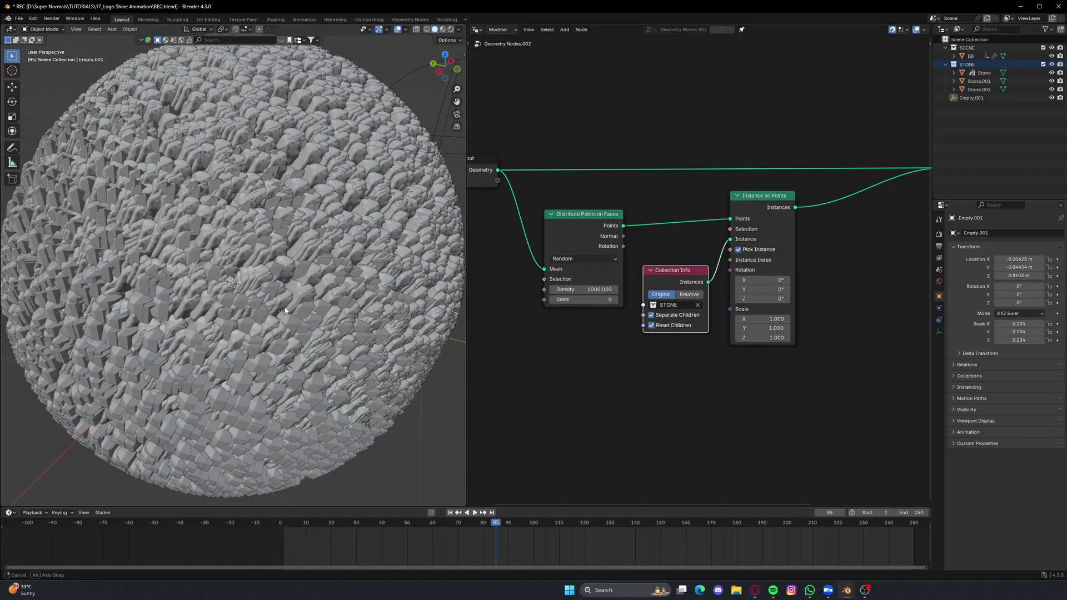
{"action": "mouse_move", "coordinate": [272, 314]}
{"action": "middle_mouse_down"}
{"action": "mouse_move", "coordinate": [330, 300]}
{"action": "mouse_move", "coordinate": [262, 314]}
{"action": "middle_mouse_up"}
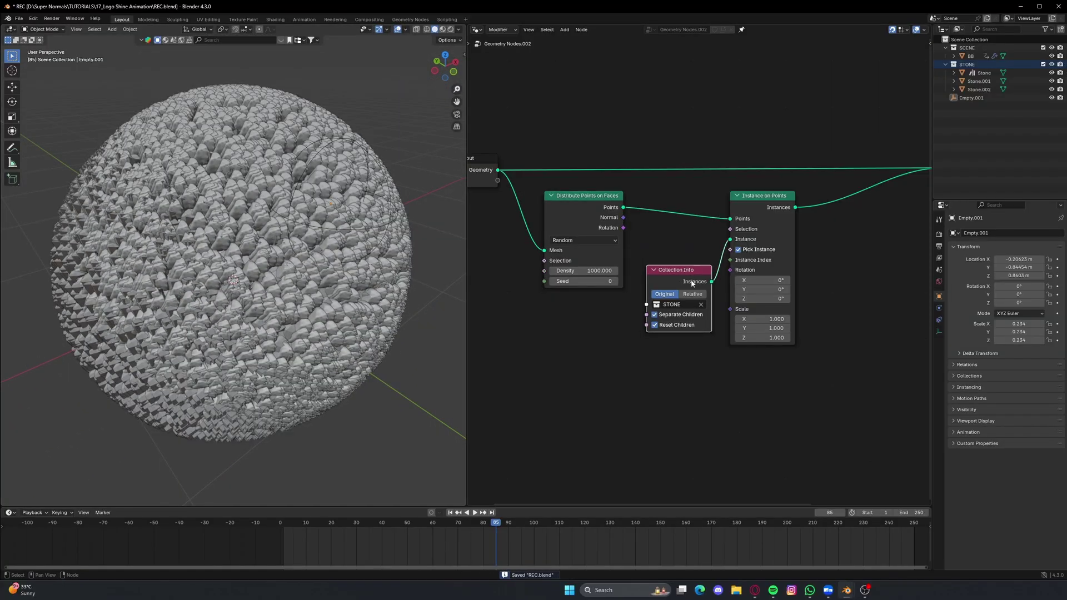
{"action": "key", "text": "ctrl+s"}
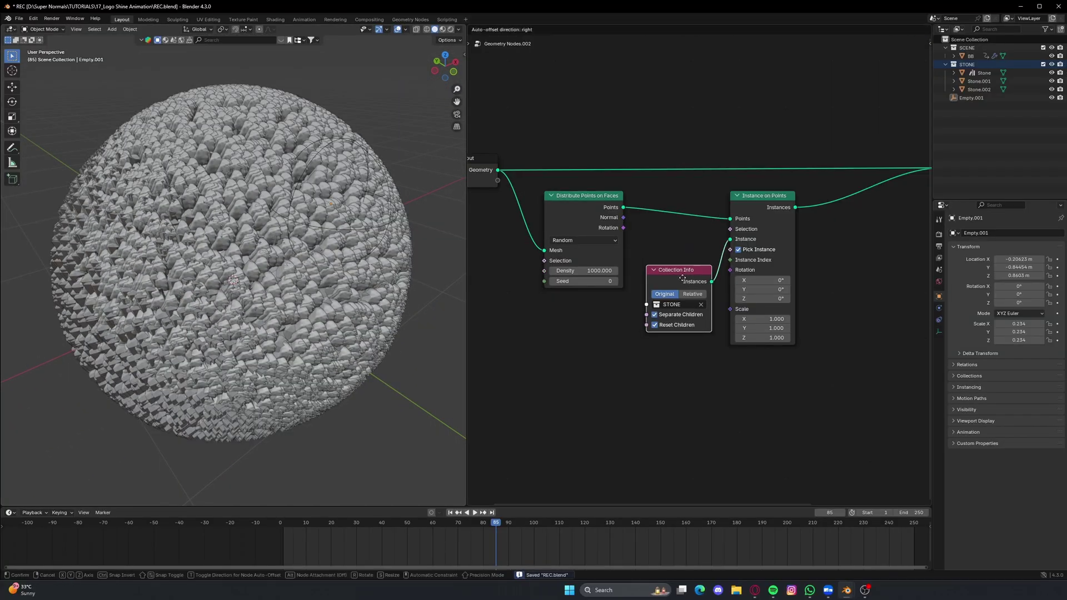
- Isolate the Stone.002 object in local view and clear the selection
{"action": "left_click", "coordinate": [976, 89]}
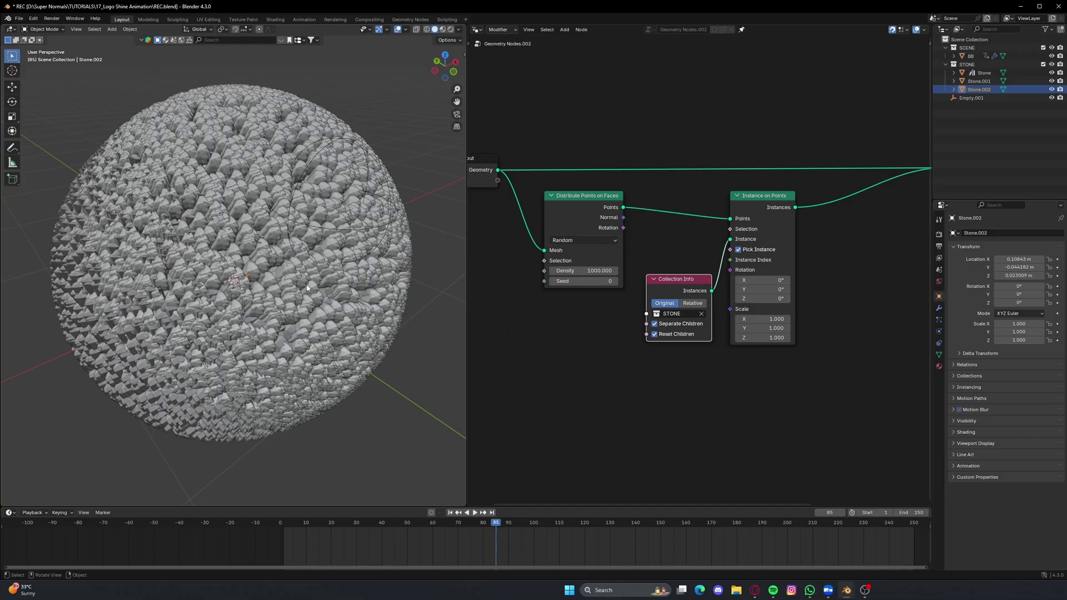
{"action": "key", "text": "KP_Divide"}
{"action": "middle_click_drag", "start_coordinate": [286, 305], "coordinate": [225, 252]}
{"action": "right_click", "coordinate": [242, 271]}
{"action": "key", "text": "alt+a"}
{"action": "scroll", "coordinate": [240, 272], "scroll_direction": "down", "scroll_amount": 5}
- Add a cube with a scale of about 0.043 beside the isolated stone and open it in Edit Mode
{"action": "key", "text": "shift+a"}
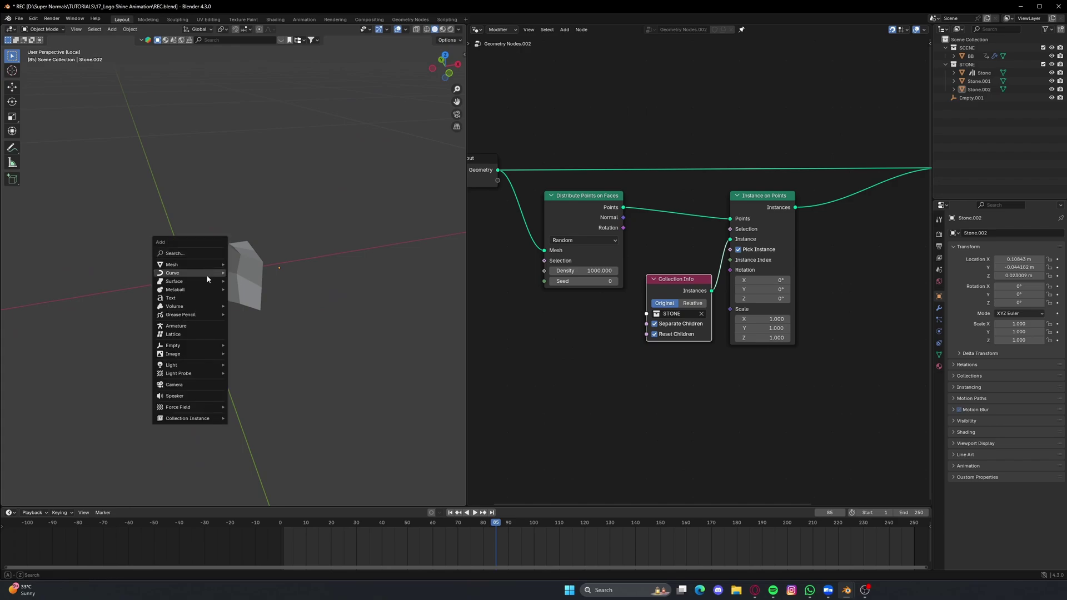
{"action": "mouse_move", "coordinate": [214, 264]}
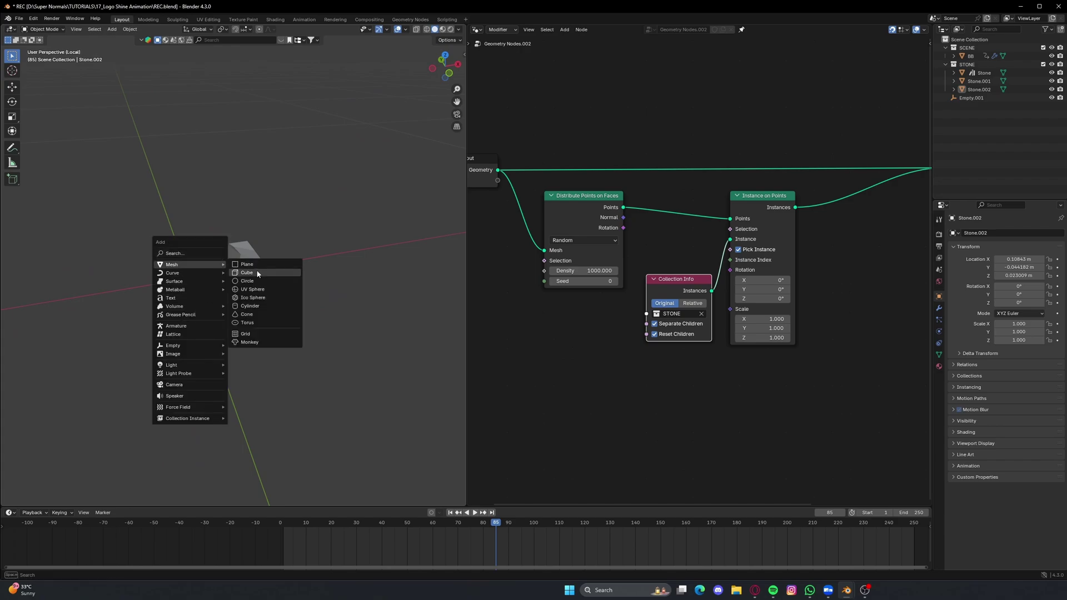
{"action": "left_click", "coordinate": [250, 273]}
{"action": "key", "text": "Tab"}
{"action": "key", "text": "KP_Decimal"}
- Add centred horizontal and vertical loop cuts to the cube
{"action": "key", "text": "ctrl+r"}
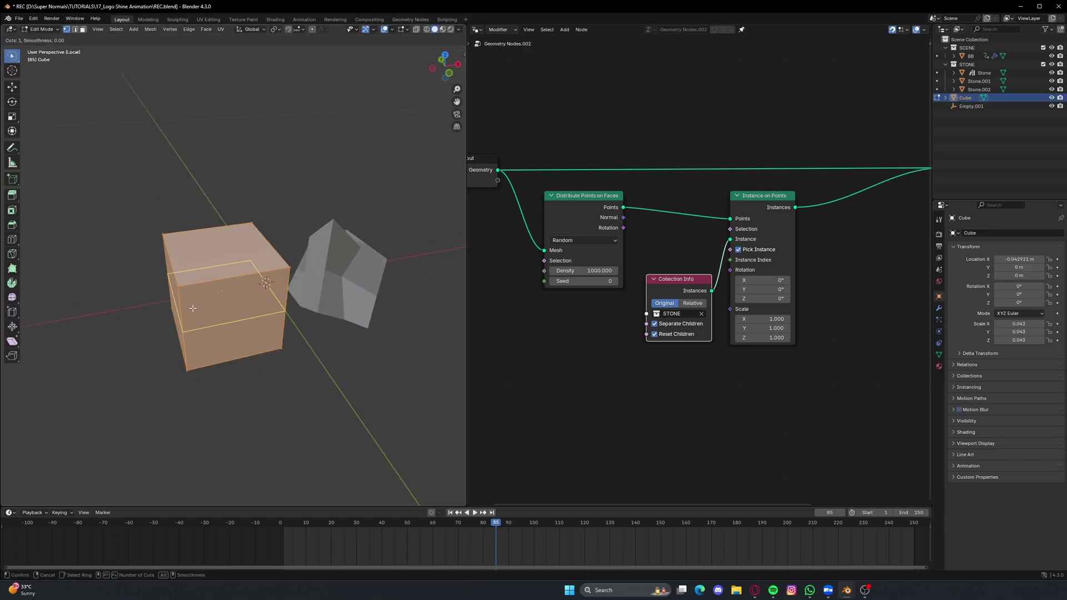
{"action": "left_click", "coordinate": [195, 305]}
{"action": "right_click", "coordinate": [196, 306]}
{"action": "key", "text": "ctrl+r"}
{"action": "left_click", "coordinate": [230, 307]}
{"action": "right_click", "coordinate": [230, 307]}
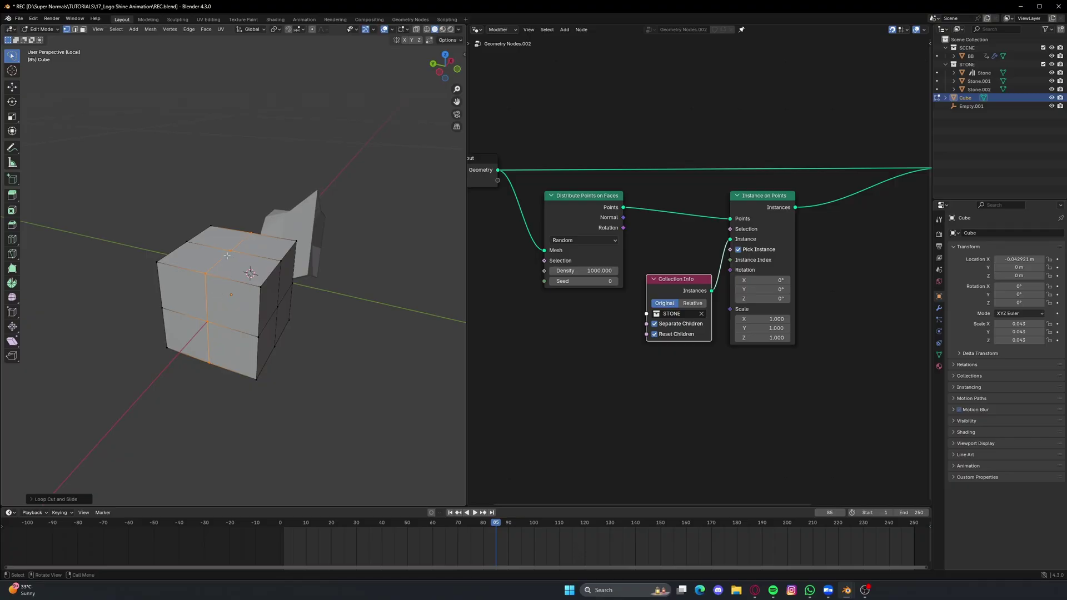
- Pull several corner vertices of the cube up or down along Z to rough out an irregular stone shape
{"action": "left_click", "coordinate": [157, 261]}
{"action": "key", "text": "g"}
{"action": "key", "text": "z"}
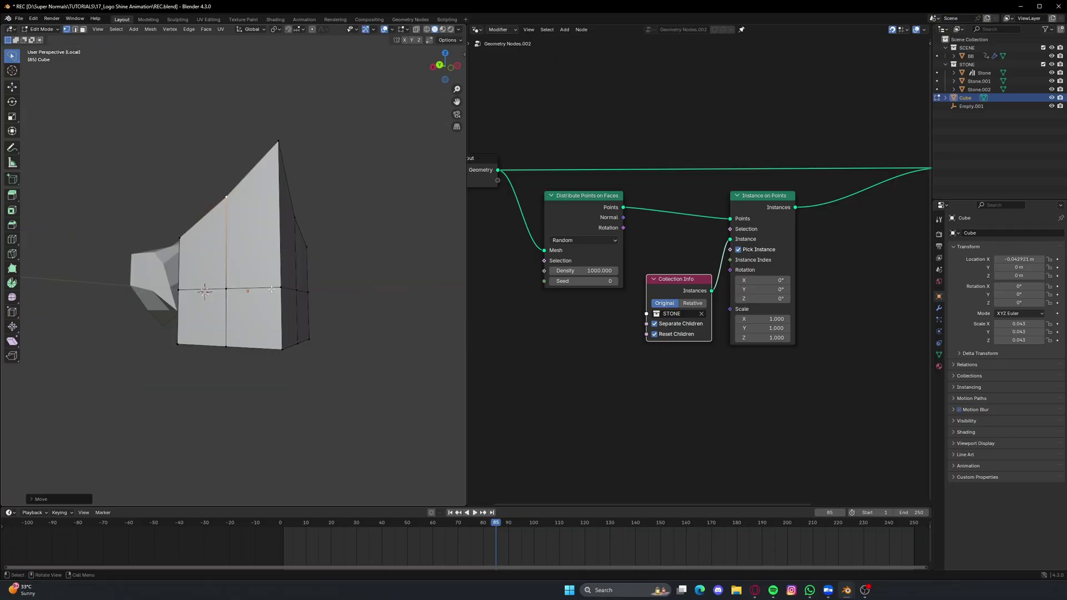
{"action": "left_click", "coordinate": [272, 289]}
{"action": "key", "text": "g"}
{"action": "key", "text": "z"}
{"action": "left_click", "coordinate": [269, 253]}
{"action": "left_click", "coordinate": [277, 343]}
{"action": "key", "text": "g"}
{"action": "key", "text": "z"}
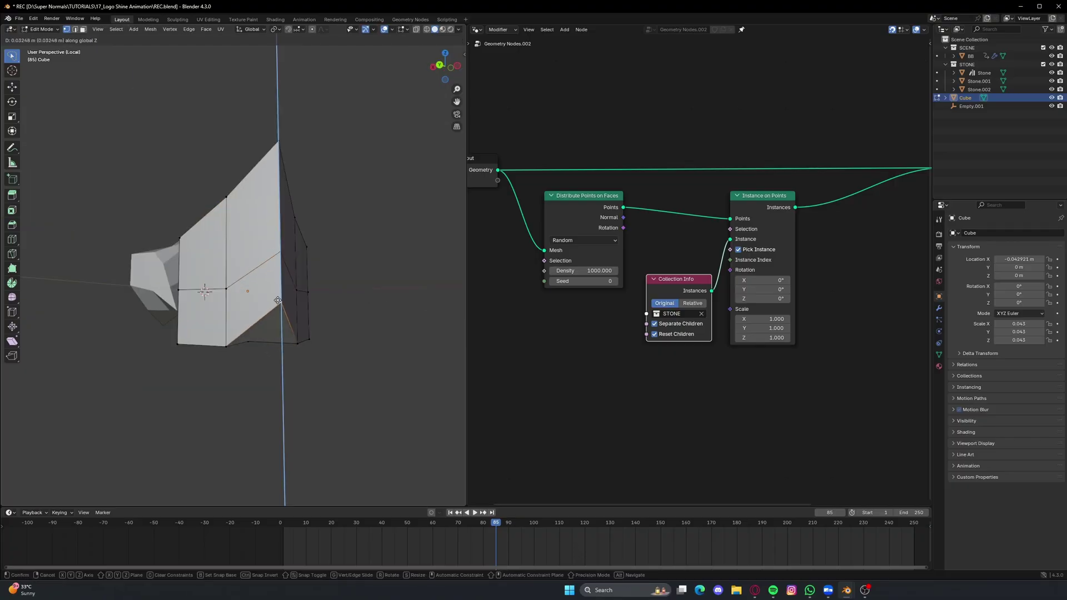
{"action": "left_click", "coordinate": [278, 300]}
{"action": "middle_click_drag", "start_coordinate": [277, 300], "coordinate": [328, 328]}
{"action": "left_click", "coordinate": [278, 346]}
{"action": "key", "text": "g"}
{"action": "key", "text": "z"}
{"action": "left_click", "coordinate": [277, 368]}
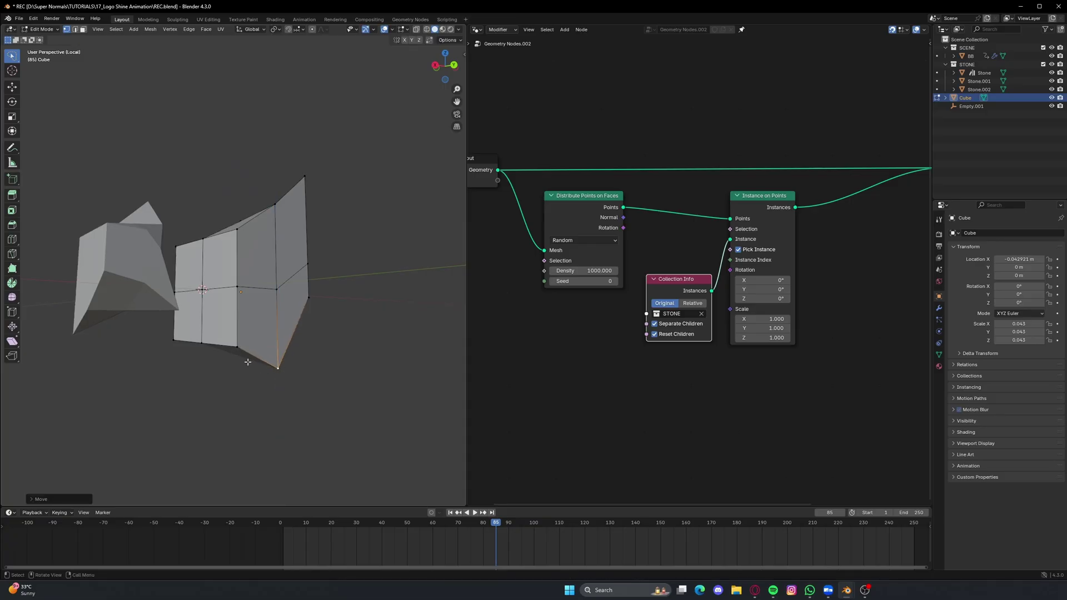
{"action": "middle_click_drag", "start_coordinate": [248, 361], "coordinate": [261, 348]}
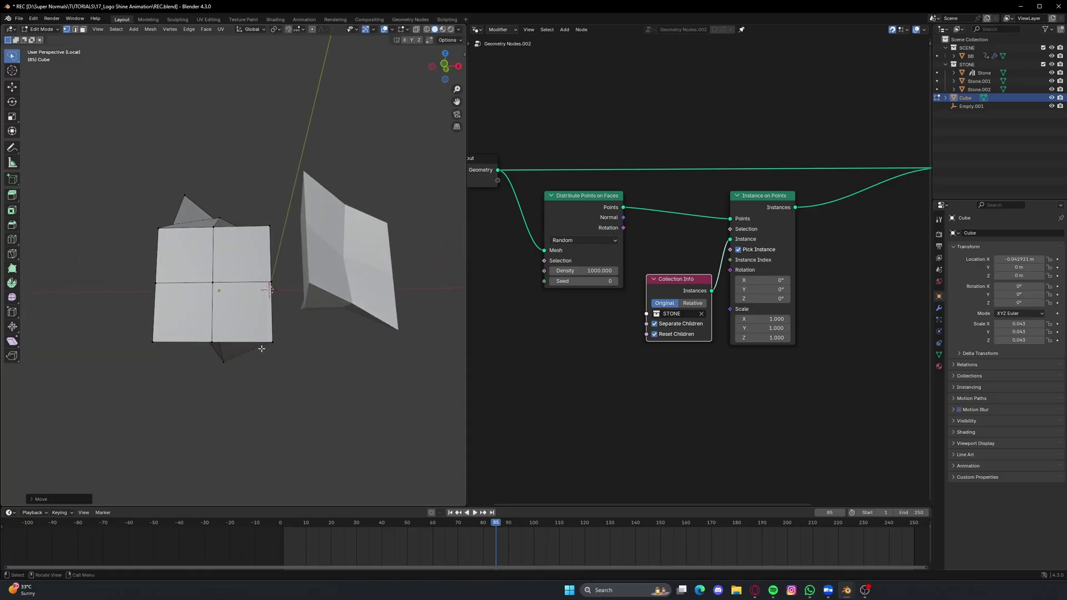
- Delete the reshaped practice cube, return to the full scene and save the file
{"action": "key", "text": "Tab"}
{"action": "key", "text": "Delete"}
{"action": "key", "text": "ctrl+s"}
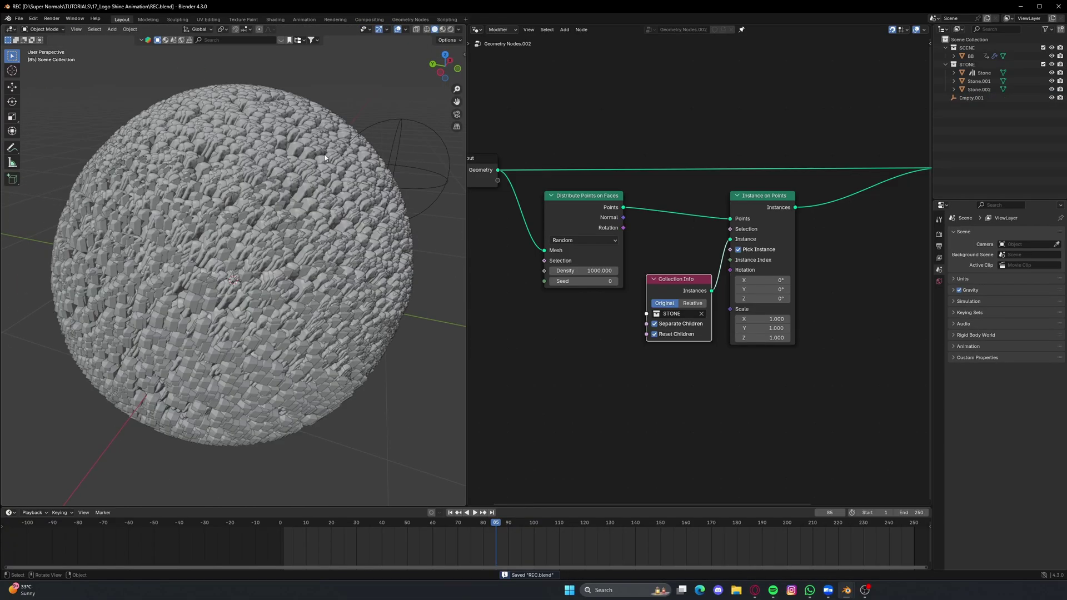
- Tidy the node layout by moving Collection Info closer to the points link and Instance on Points farther away from it
{"action": "middle_click_drag", "start_coordinate": [186, 310], "coordinate": [212, 302]}
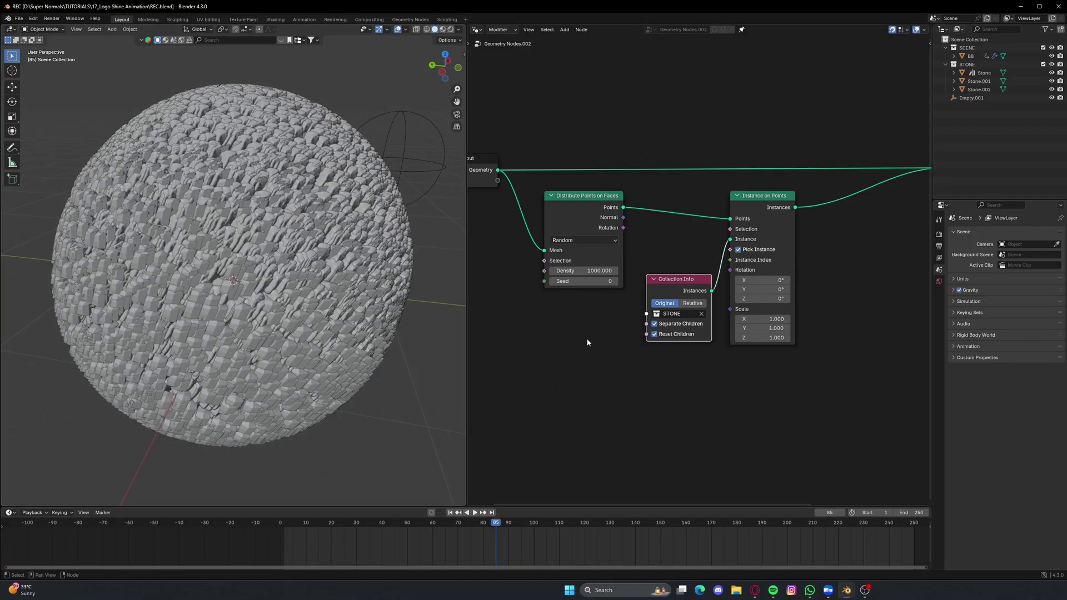
{"action": "scroll", "coordinate": [335, 210], "scroll_direction": "down", "scroll_amount": 1}
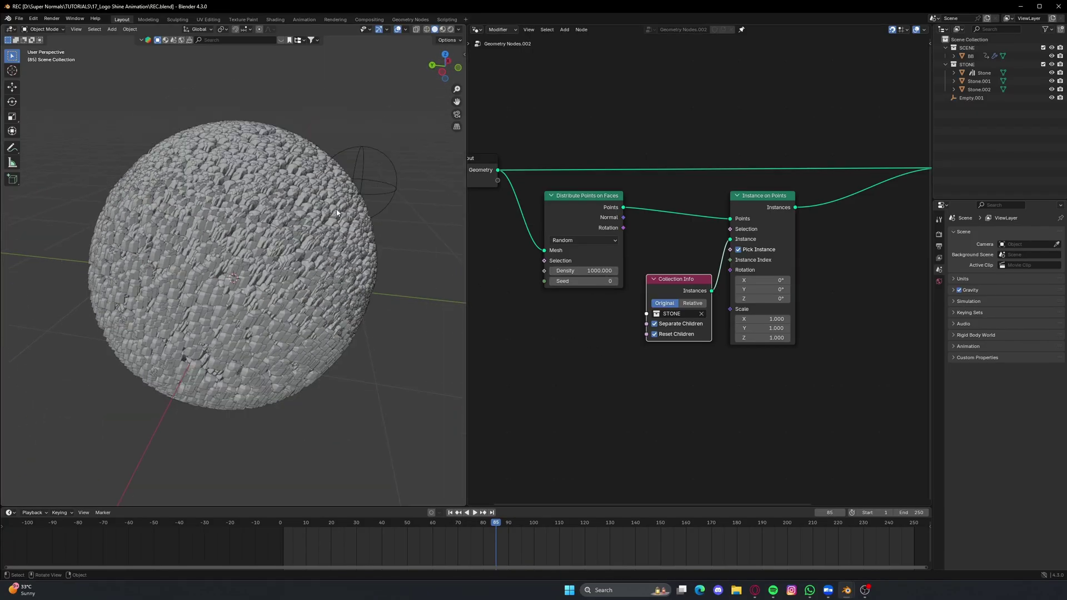
{"action": "middle_click_drag", "start_coordinate": [335, 211], "coordinate": [295, 213]}
{"action": "scroll", "coordinate": [681, 292], "scroll_direction": "up", "scroll_amount": 3}
{"action": "left_click_drag", "start_coordinate": [680, 294], "coordinate": [681, 237]}
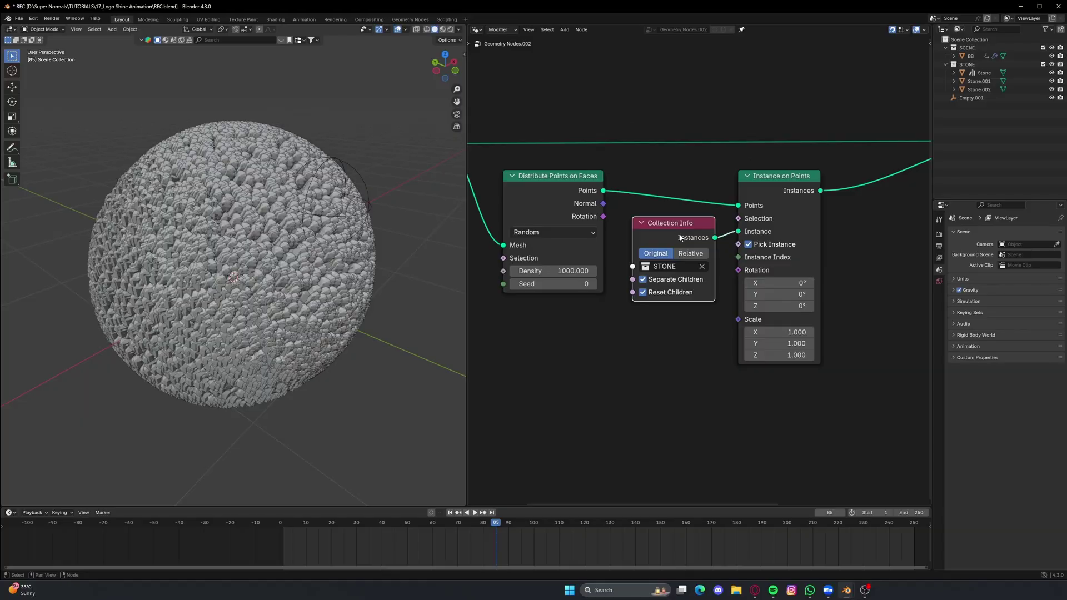
{"action": "left_click_drag", "start_coordinate": [753, 250], "coordinate": [801, 250]}
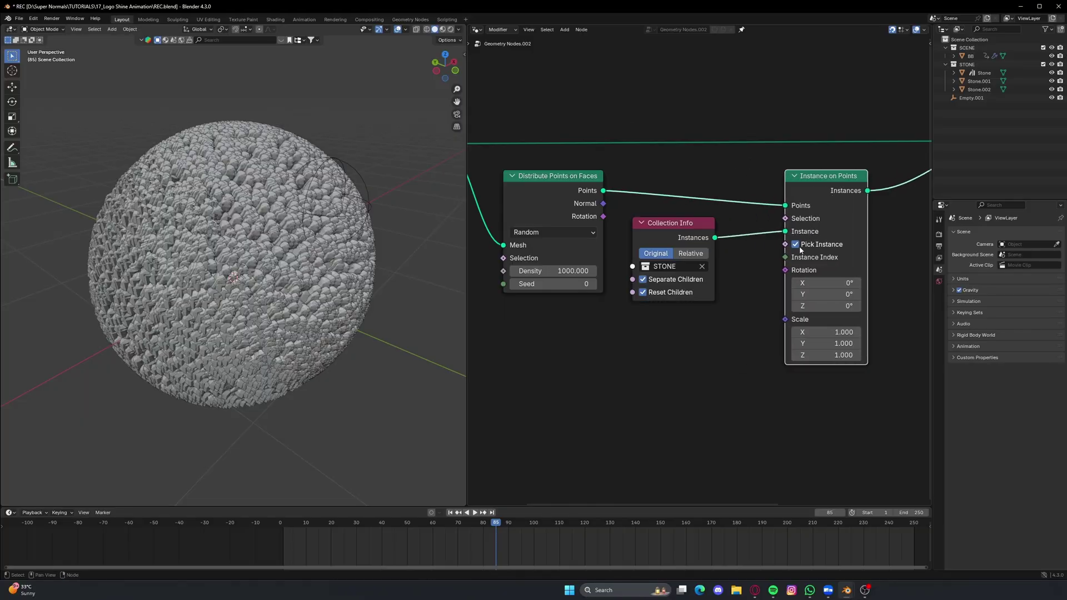
{"action": "left_click", "coordinate": [781, 224]}
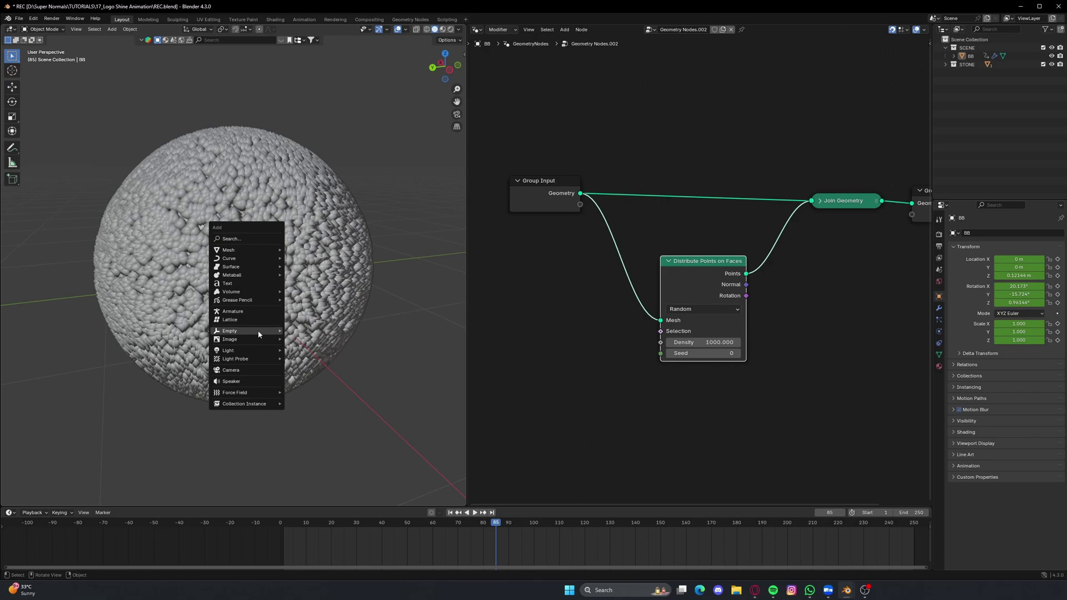
- Add a sphere Empty at the ball's upper side and scale it down to about 0.234
{"action": "mouse_move", "coordinate": [259, 331]}
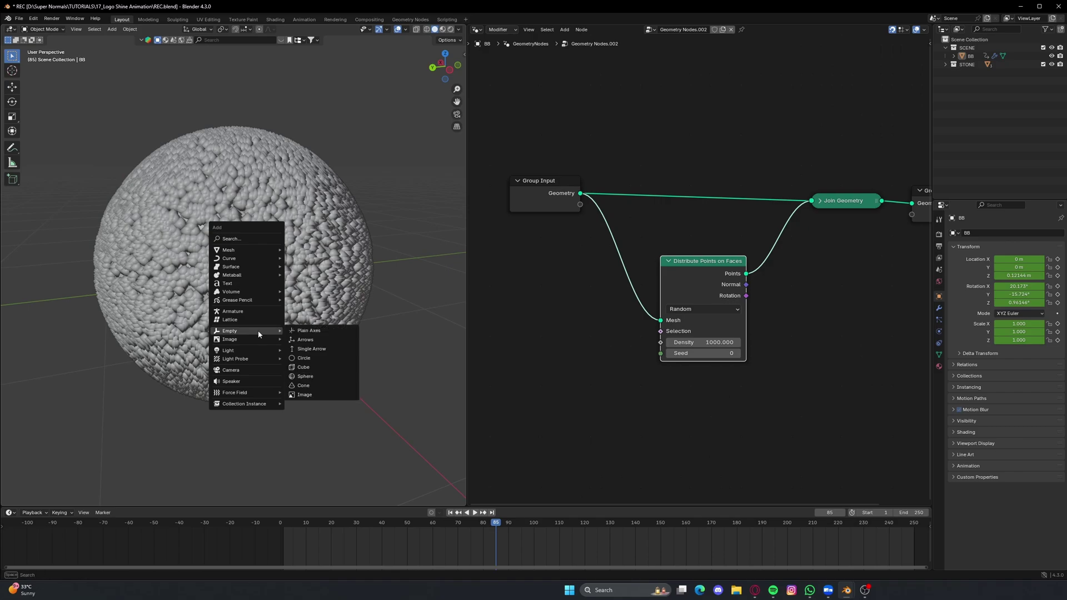
{"action": "left_click", "coordinate": [317, 377]}
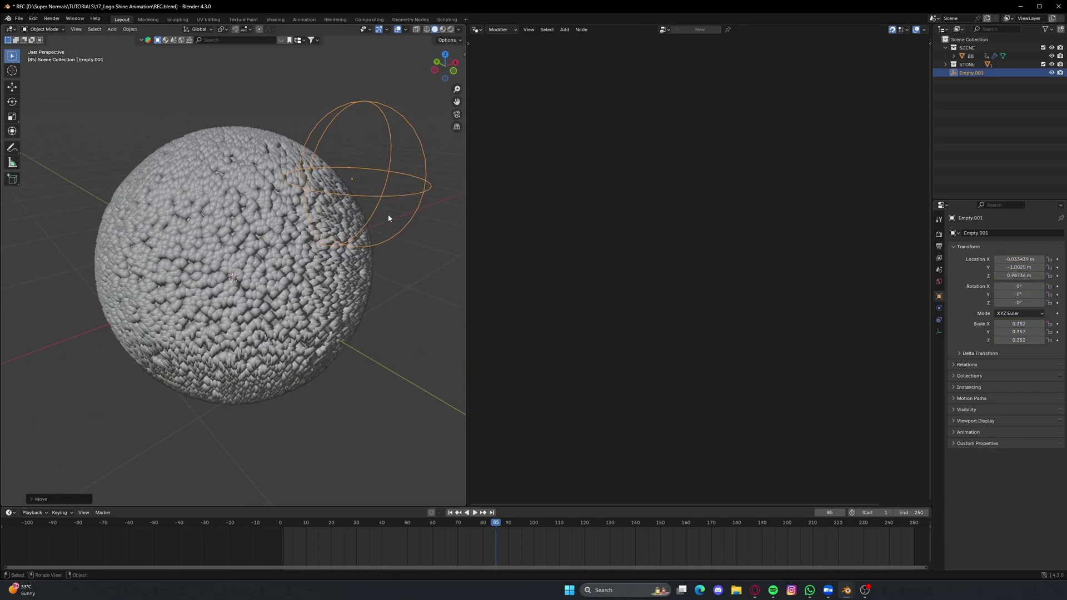
{"action": "key", "text": "s"}
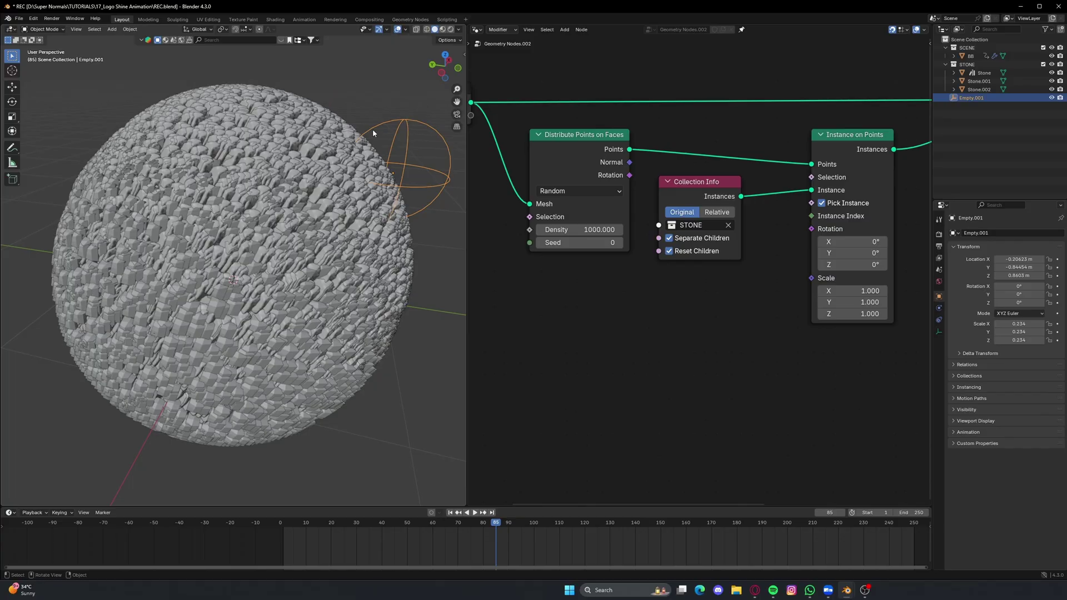
- Bring Empty.001 into the node tree as an Object Info node and feed its Location into a Vector Math Distance node
{"action": "scroll", "coordinate": [402, 179], "scroll_direction": "up", "scroll_amount": 2}
{"action": "scroll", "coordinate": [405, 178], "scroll_direction": "down", "scroll_amount": 2}
{"action": "left_click_drag", "start_coordinate": [972, 98], "coordinate": [673, 346]}
{"action": "type", "text": "dist"}
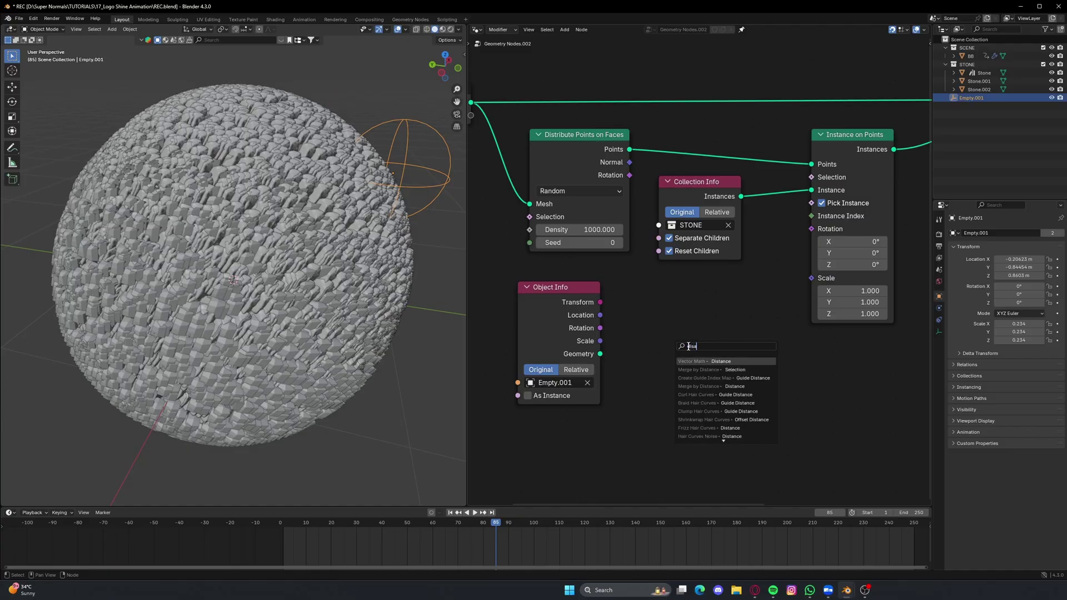
{"action": "key", "text": "Return"}
{"action": "left_click", "coordinate": [651, 306]}
{"action": "middle_click_drag", "start_coordinate": [618, 403], "coordinate": [669, 373]}
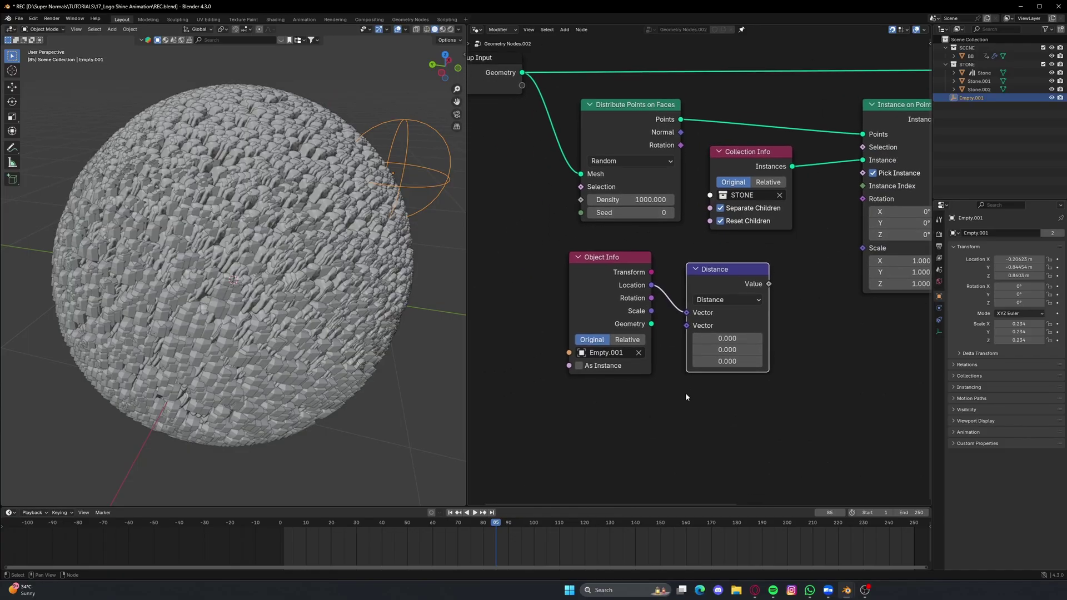
{"action": "left_click_drag", "start_coordinate": [721, 287], "coordinate": [733, 298]}
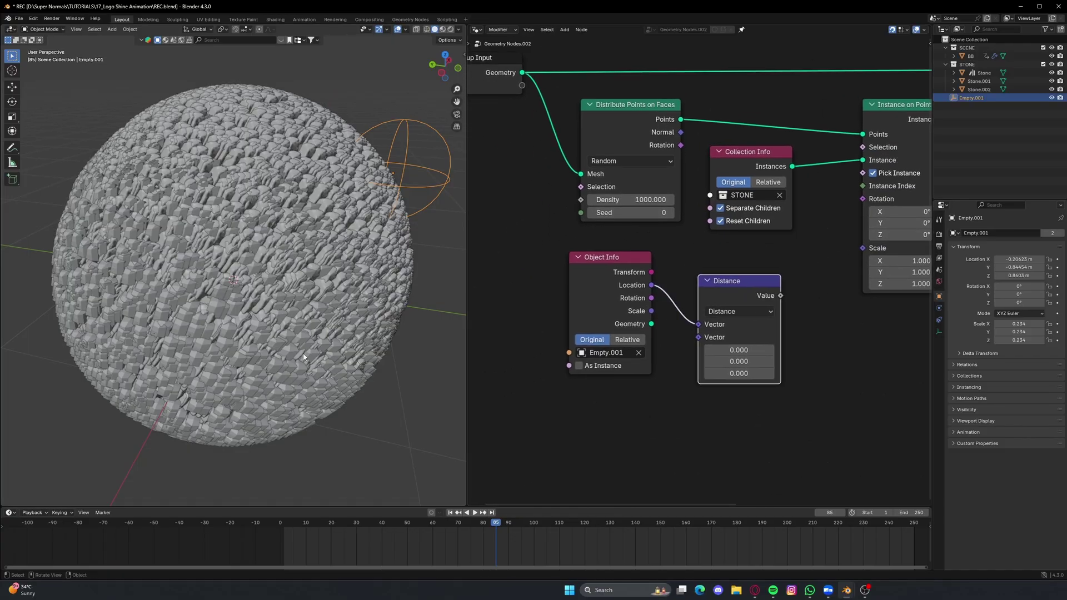
- Add a Position node below Object Info and connect it to the Distance node's second Vector input
{"action": "left_click", "coordinate": [633, 412]}
{"action": "key", "text": "shift+a"}
{"action": "left_click", "coordinate": [610, 337]}
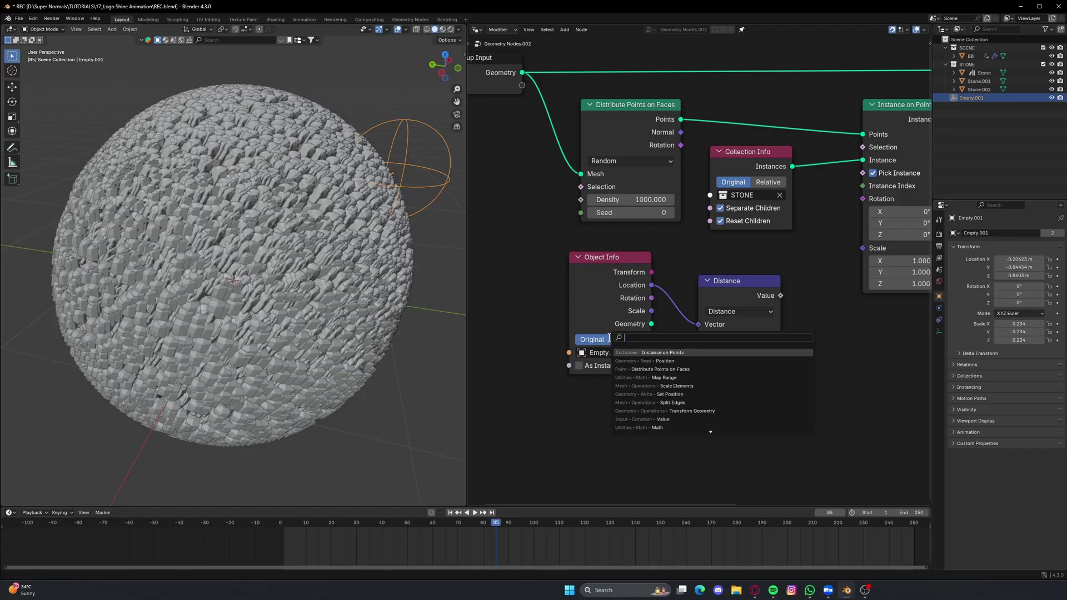
{"action": "type", "text": "pos"}
{"action": "key", "text": "Return"}
{"action": "left_click", "coordinate": [584, 393]}
{"action": "left_click_drag", "start_coordinate": [652, 401], "coordinate": [692, 340]}
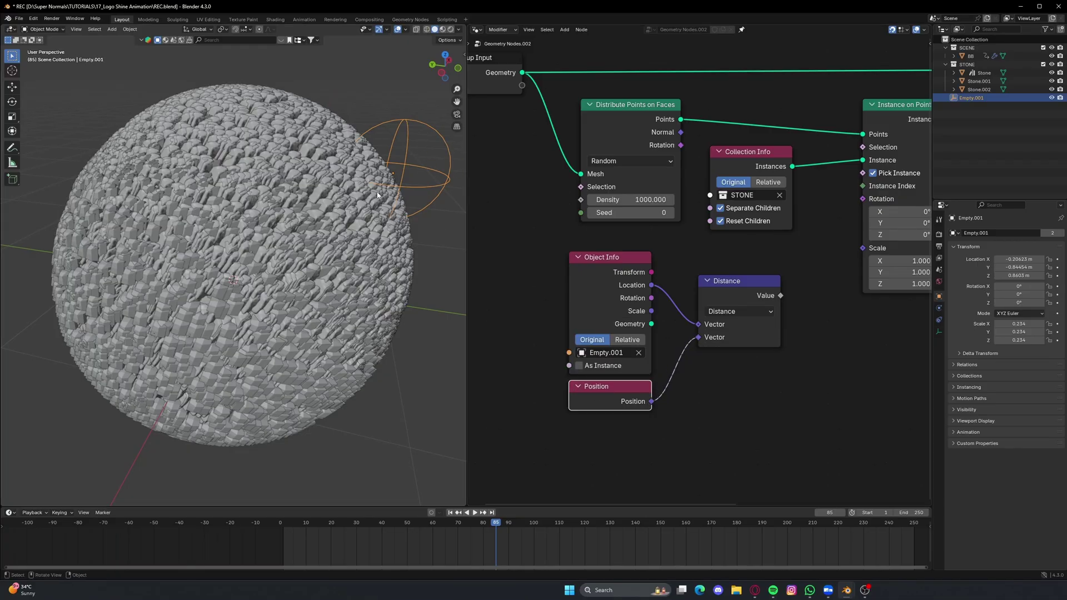
- Shift the Object Info, Position and Distance nodes aside and connect the Distance value to the Selection of Instance on Points
{"action": "scroll", "coordinate": [796, 312], "scroll_direction": "down", "scroll_amount": 2}
{"action": "middle_click_drag", "start_coordinate": [795, 312], "coordinate": [754, 310]}
{"action": "left_click_drag", "start_coordinate": [712, 404], "coordinate": [584, 300]}
{"action": "key", "text": "g"}
{"action": "left_click", "coordinate": [738, 284]}
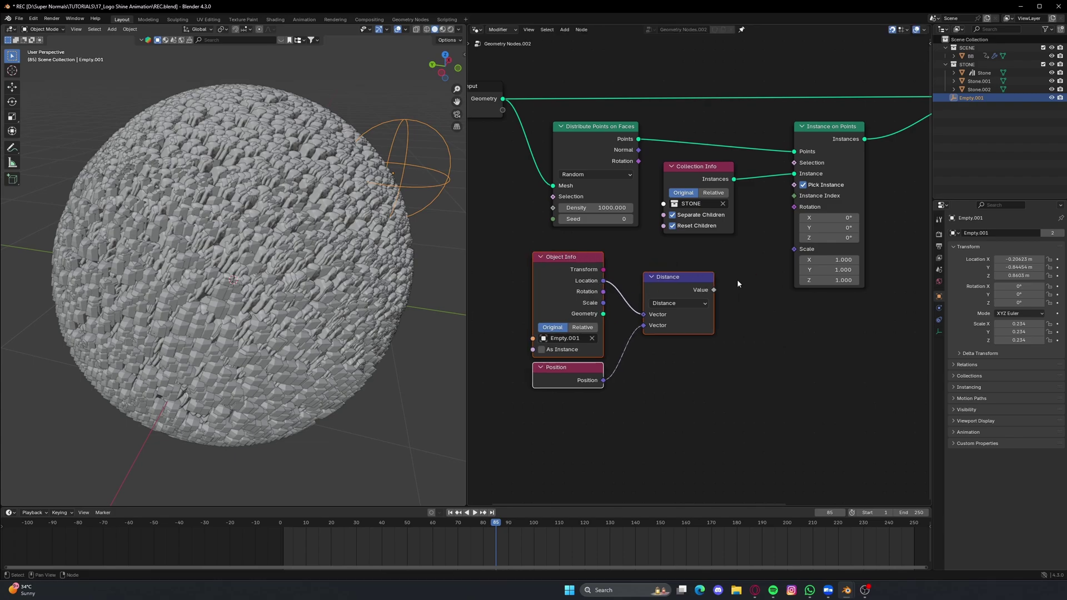
{"action": "left_click", "coordinate": [738, 283]}
{"action": "left_click_drag", "start_coordinate": [713, 289], "coordinate": [786, 167]}
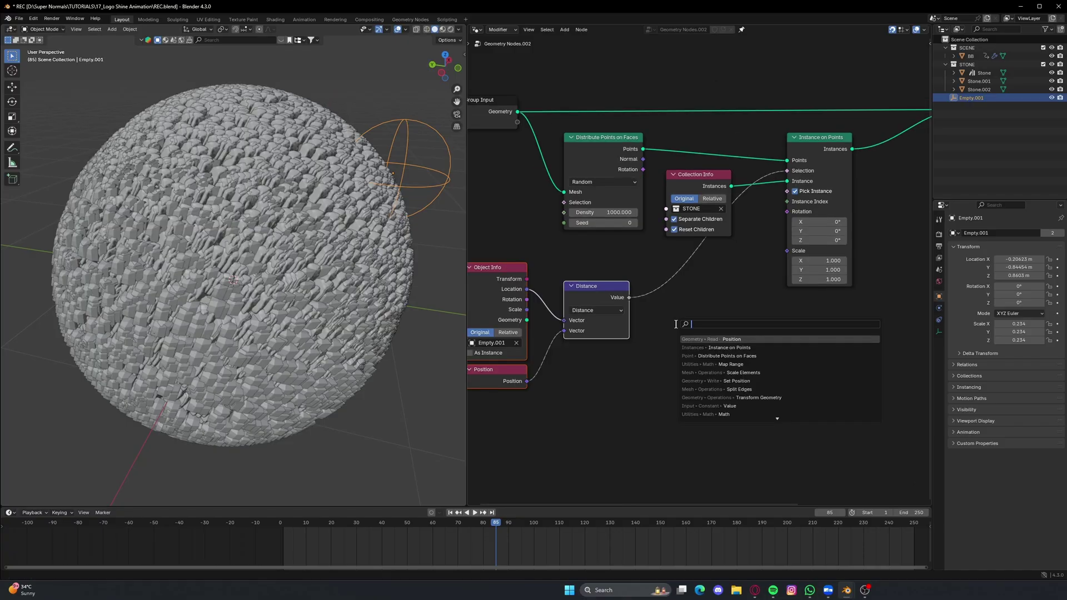
- Insert a Math node set to Add between Distance and Selection, with its second value at -0.510
{"action": "type", "text": "add"}
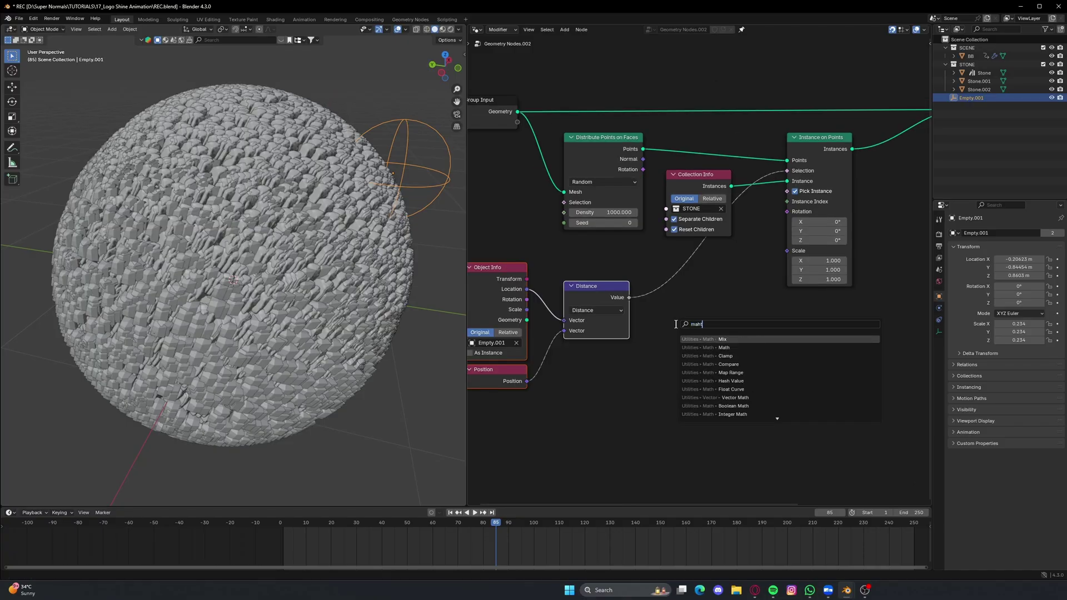
{"action": "key", "text": "Return"}
{"action": "left_click", "coordinate": [678, 302]}
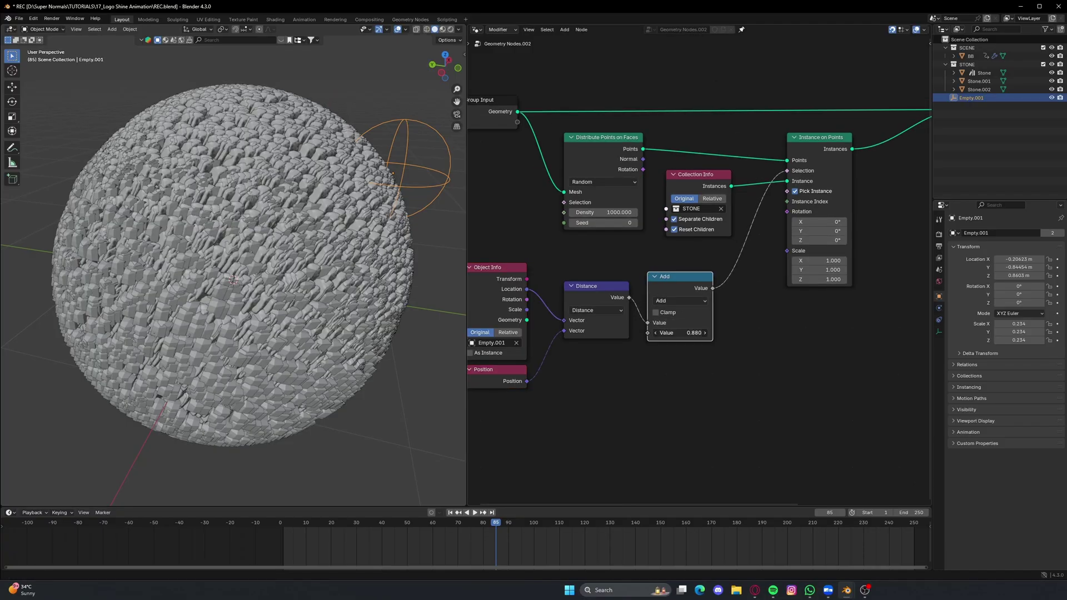
{"action": "left_click_drag", "start_coordinate": [681, 333], "coordinate": [650, 333]}
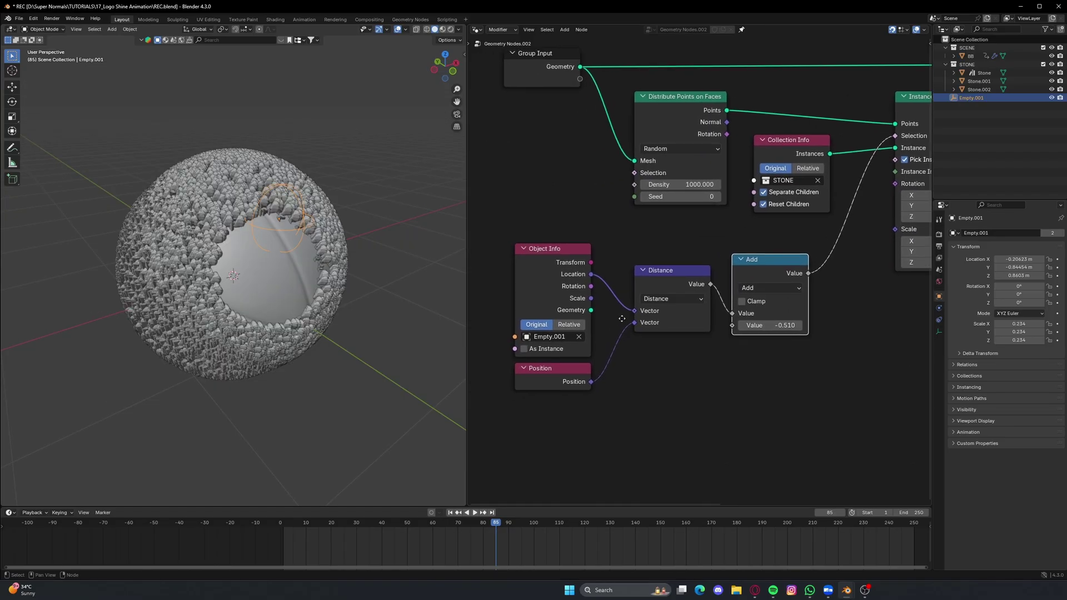
- Set the Object Info node to Relative and test the stone mask by moving the Empty temporarily across the ball
{"action": "scroll", "coordinate": [614, 318], "scroll_direction": "up", "scroll_amount": 1}
{"action": "left_click", "coordinate": [619, 316]}
{"action": "middle_click_drag", "start_coordinate": [335, 282], "coordinate": [356, 274]}
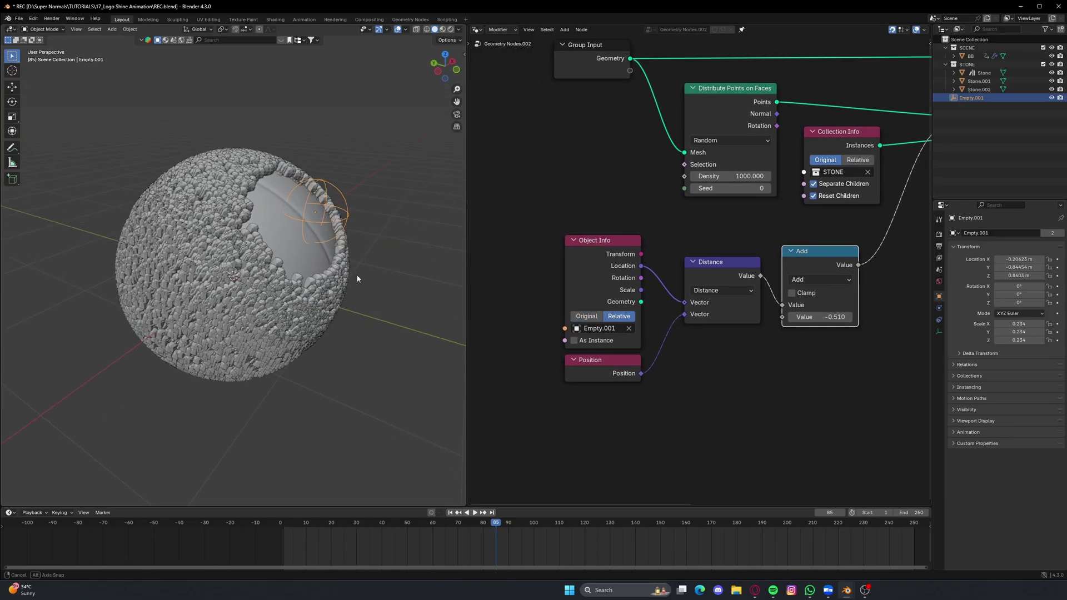
{"action": "key", "text": "g"}
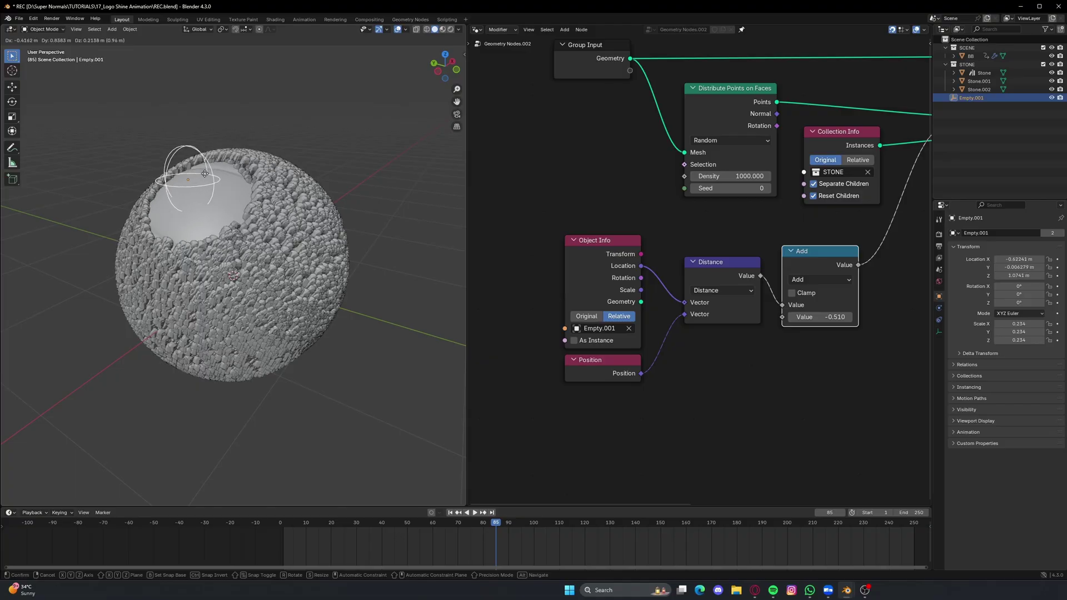
{"action": "right_click", "coordinate": [272, 175]}
- Set the Add node's second value to -0.410
{"action": "scroll", "coordinate": [823, 317], "scroll_direction": "up", "scroll_amount": 4}
{"action": "middle_click_drag", "start_coordinate": [823, 317], "coordinate": [653, 295]}
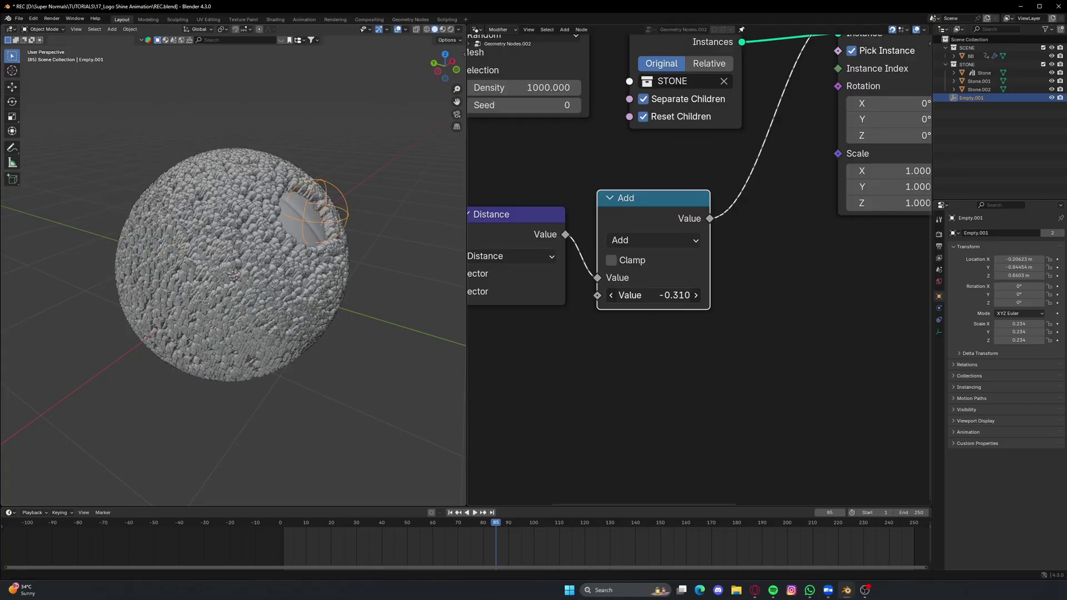
{"action": "mouse_move", "coordinate": [653, 295]}
{"action": "left_mouse_down"}
{"action": "mouse_move", "coordinate": [674, 295]}
{"action": "mouse_move", "coordinate": [659, 295]}
{"action": "left_mouse_up"}
- Move the distance mask nodes aside and insert a Color Ramp between the Add node and the Selection input
{"action": "scroll", "coordinate": [808, 252], "scroll_direction": "down", "scroll_amount": 8}
{"action": "left_click_drag", "start_coordinate": [751, 352], "coordinate": [550, 238]}
{"action": "key", "text": "g"}
{"action": "left_click", "coordinate": [725, 273]}
{"action": "left_click", "coordinate": [725, 273]}
{"action": "key", "text": "shift+a"}
{"action": "type", "text": "color"}
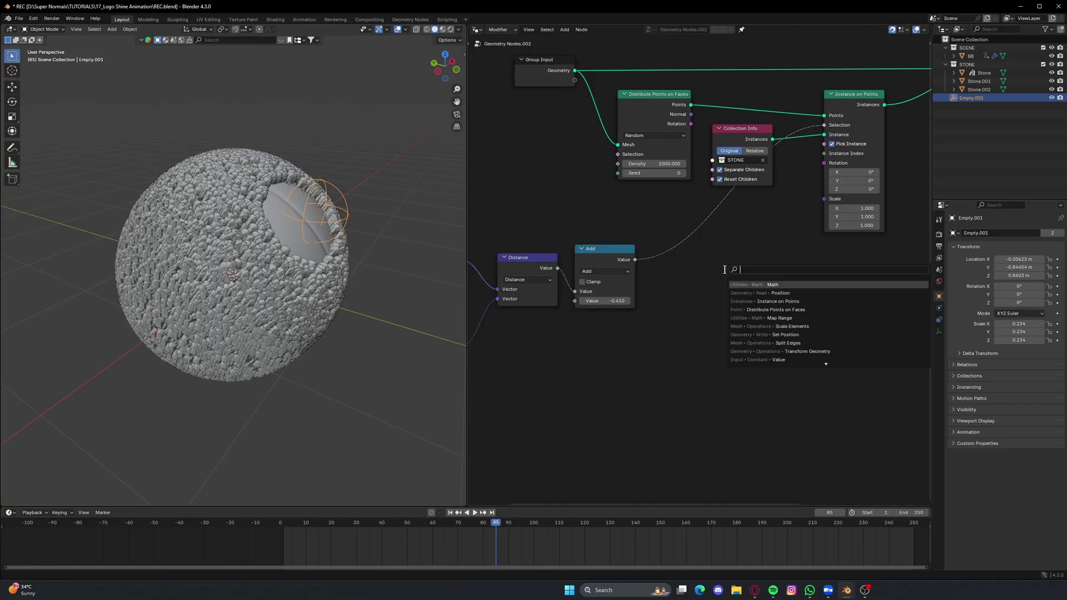
{"action": "left_click", "coordinate": [750, 301]}
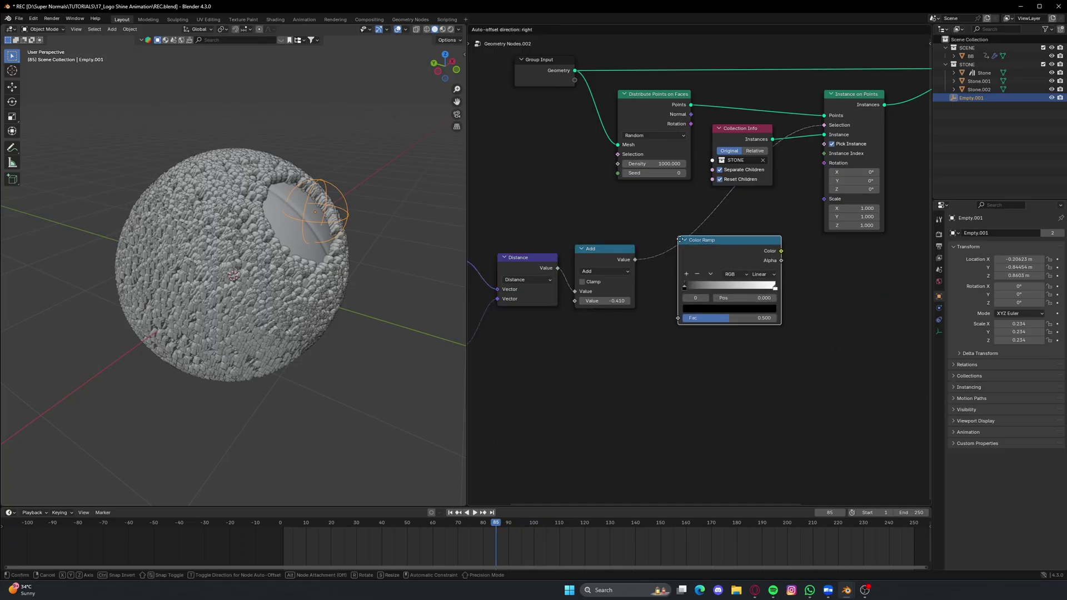
{"action": "left_click", "coordinate": [662, 243]}
- Add a middle stop to the Color Ramp and change the end stop's color to black
{"action": "scroll", "coordinate": [700, 270], "scroll_direction": "up", "scroll_amount": 9}
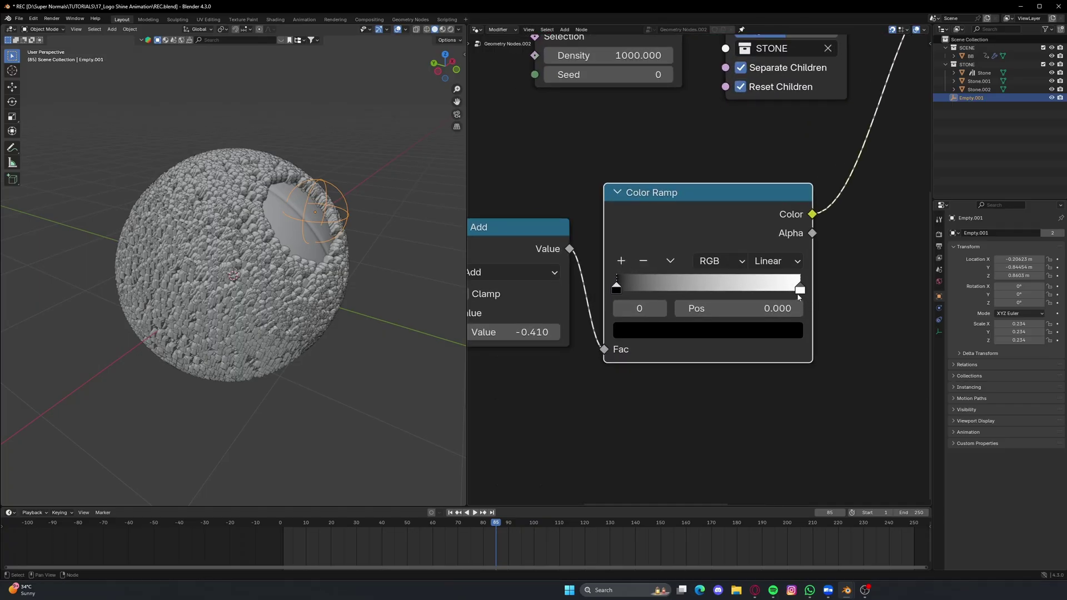
{"action": "scroll", "coordinate": [797, 298], "scroll_direction": "up", "scroll_amount": 1}
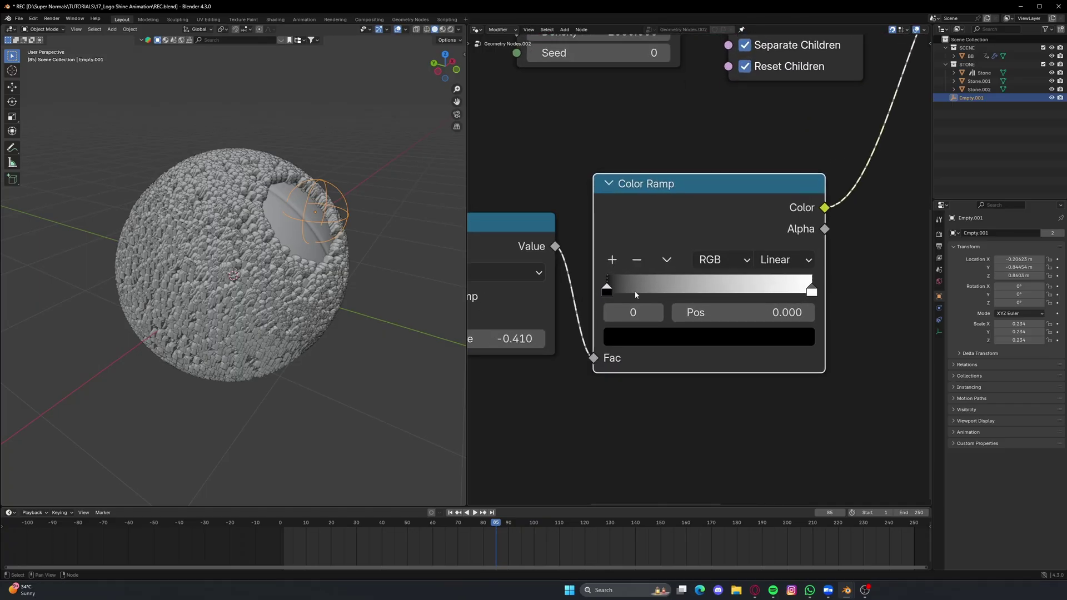
{"action": "left_click", "coordinate": [614, 261]}
{"action": "left_click", "coordinate": [812, 289]}
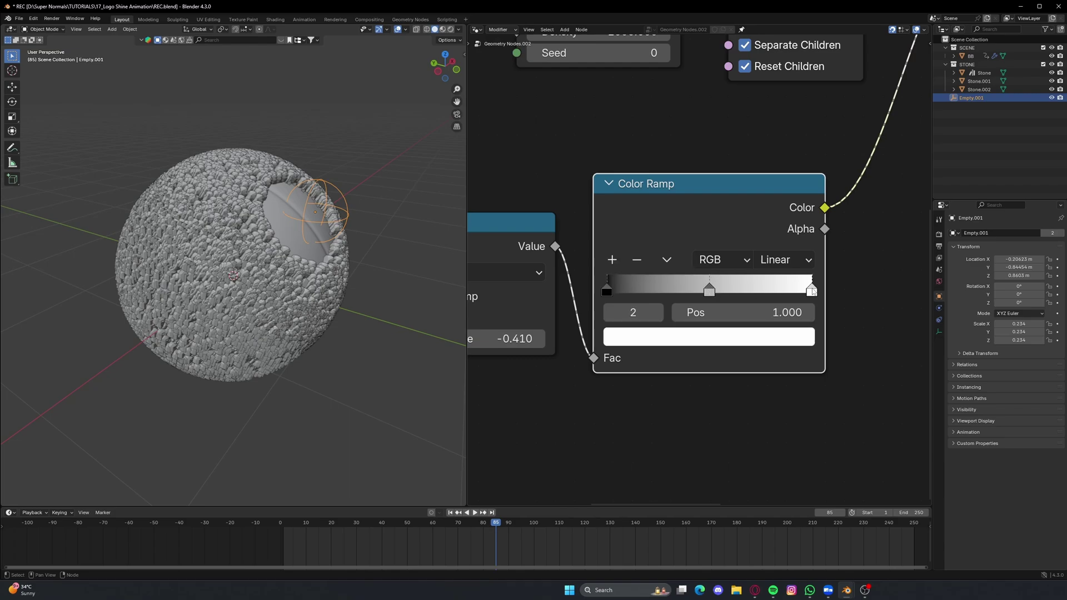
{"action": "left_click", "coordinate": [724, 336]}
{"action": "left_click_drag", "start_coordinate": [779, 33], "coordinate": [780, 178]}
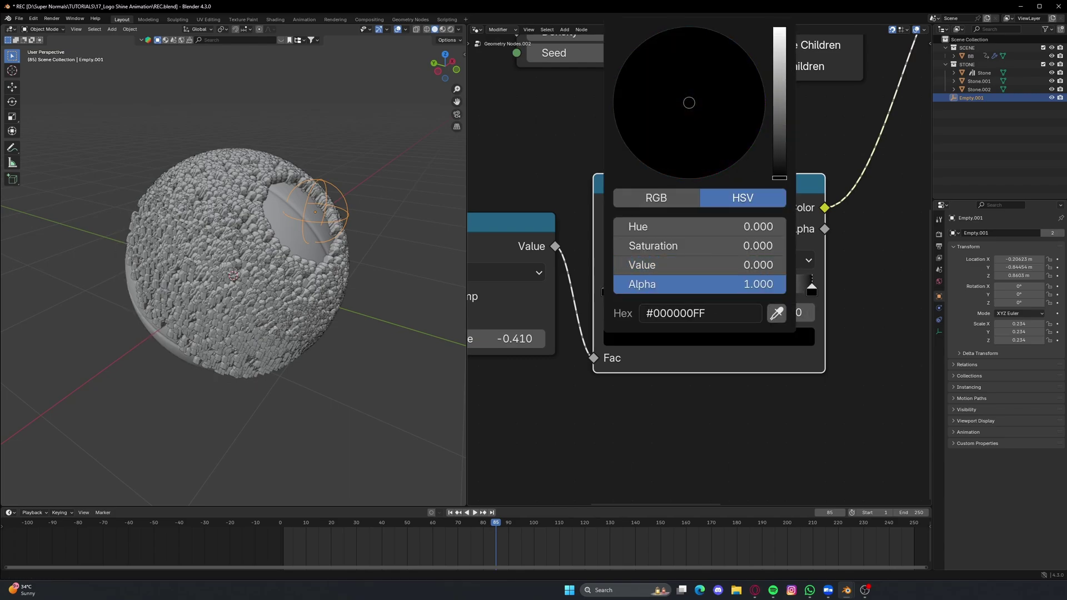
- Narrow the Color Ramp's light band by moving the first black stop near the middle stop and the last stop to 0.595
{"action": "left_click_drag", "start_coordinate": [607, 291], "coordinate": [677, 290]}
{"action": "left_click", "coordinate": [812, 290]}
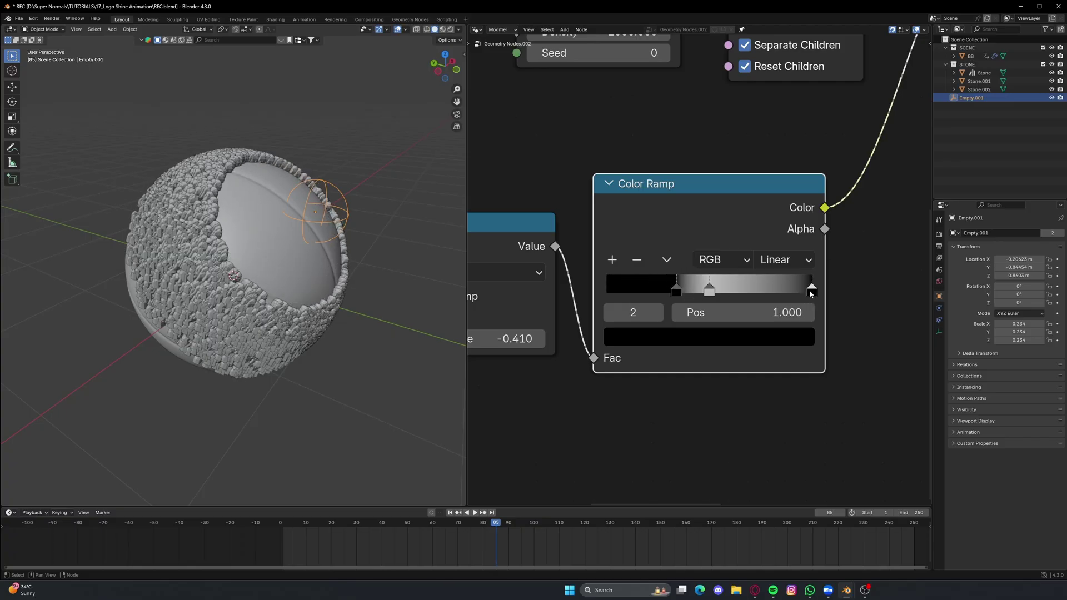
{"action": "left_click_drag", "start_coordinate": [811, 290], "coordinate": [735, 291]}
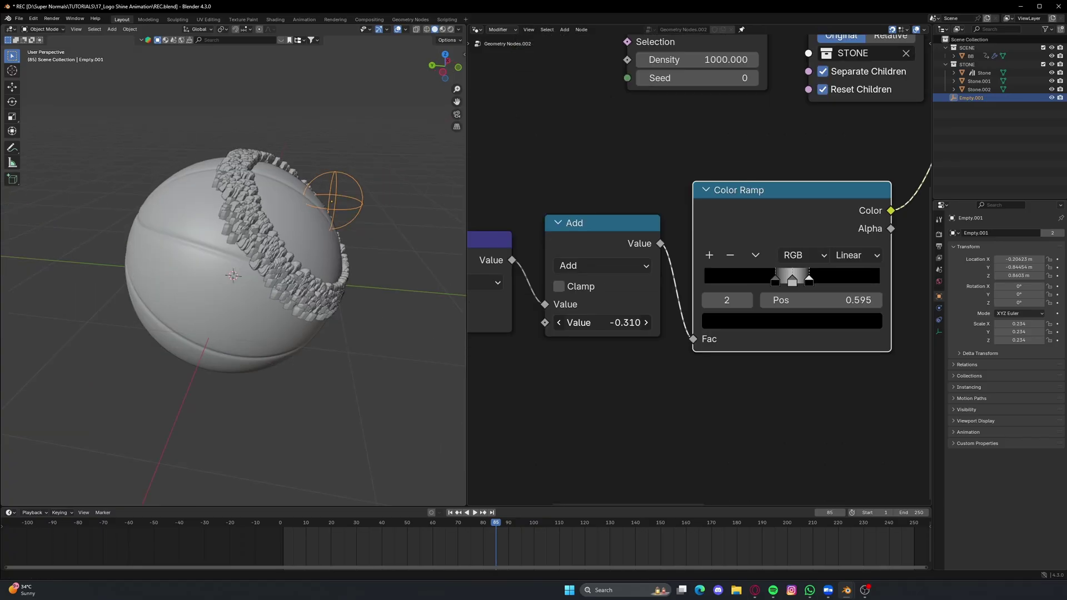
- Set the Add node's second value to -0.100 and save the file
{"action": "mouse_move", "coordinate": [602, 323]}
{"action": "left_mouse_down"}
{"action": "mouse_move", "coordinate": [672, 323]}
{"action": "mouse_move", "coordinate": [582, 322]}
{"action": "mouse_move", "coordinate": [622, 322]}
{"action": "left_mouse_up"}
{"action": "scroll", "coordinate": [741, 390], "scroll_direction": "down", "scroll_amount": 2}
{"action": "key", "text": "ctrl+s"}
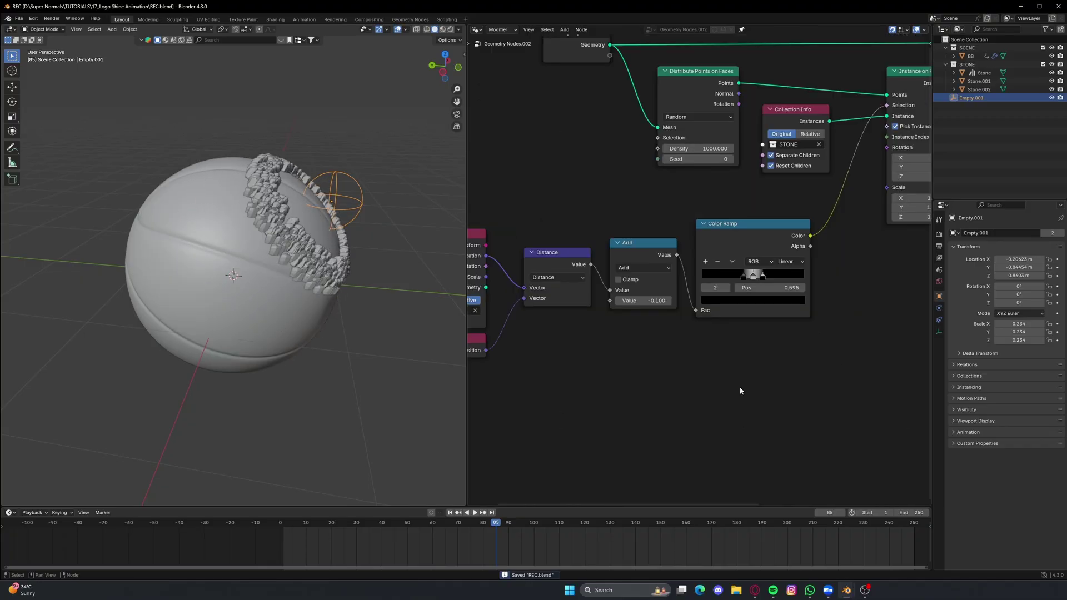
- Link the Color Ramp's Color output to the Instance on Points Scale input and save the file
{"action": "scroll", "coordinate": [844, 249], "scroll_direction": "up", "scroll_amount": 4}
{"action": "middle_click_drag", "start_coordinate": [844, 249], "coordinate": [693, 351]}
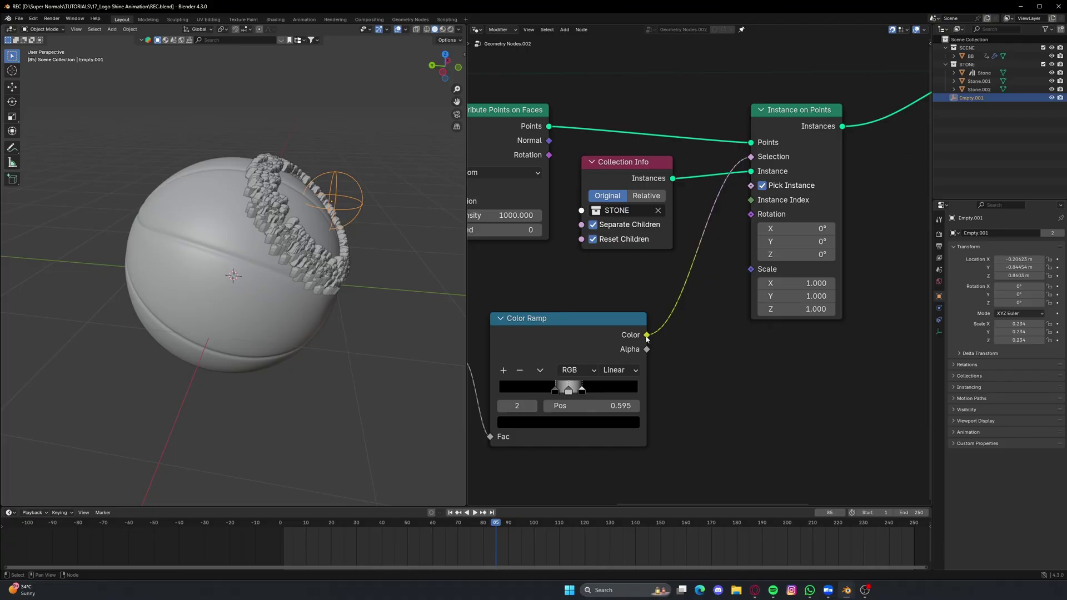
{"action": "mouse_move", "coordinate": [647, 336]}
{"action": "left_click_drag", "start_coordinate": [647, 335], "coordinate": [751, 269]}
{"action": "key", "text": "ctrl+s"}
{"action": "middle_click_drag", "start_coordinate": [261, 239], "coordinate": [274, 253]}
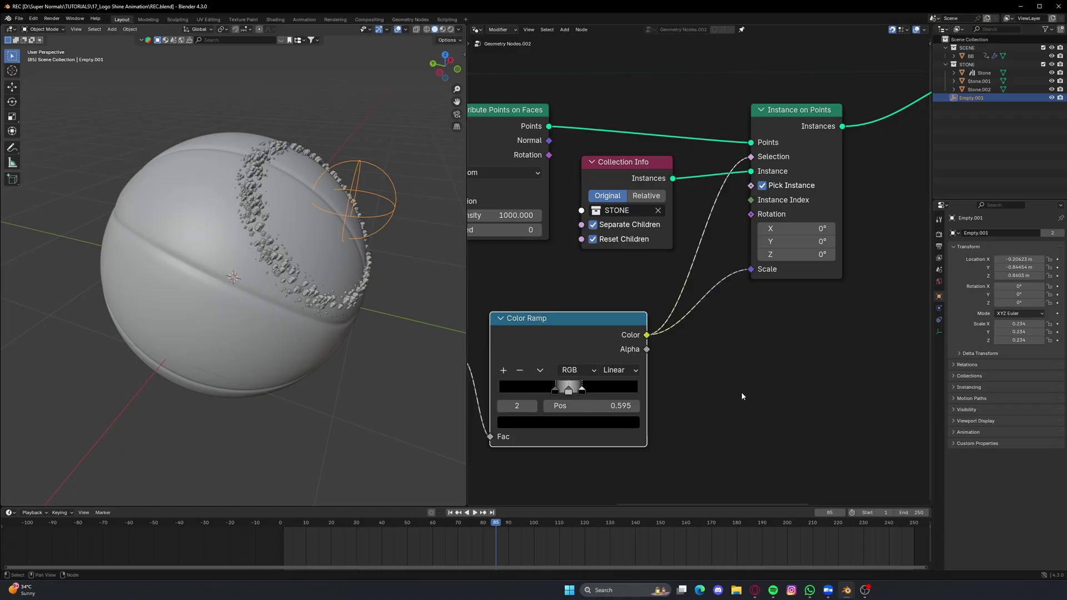
- Add an Align Rotation to Vector node and link its Rotation output to the Instance on Points Rotation input
{"action": "scroll", "coordinate": [685, 392], "scroll_direction": "down", "scroll_amount": 2}
{"action": "middle_click_drag", "start_coordinate": [685, 392], "coordinate": [693, 368]}
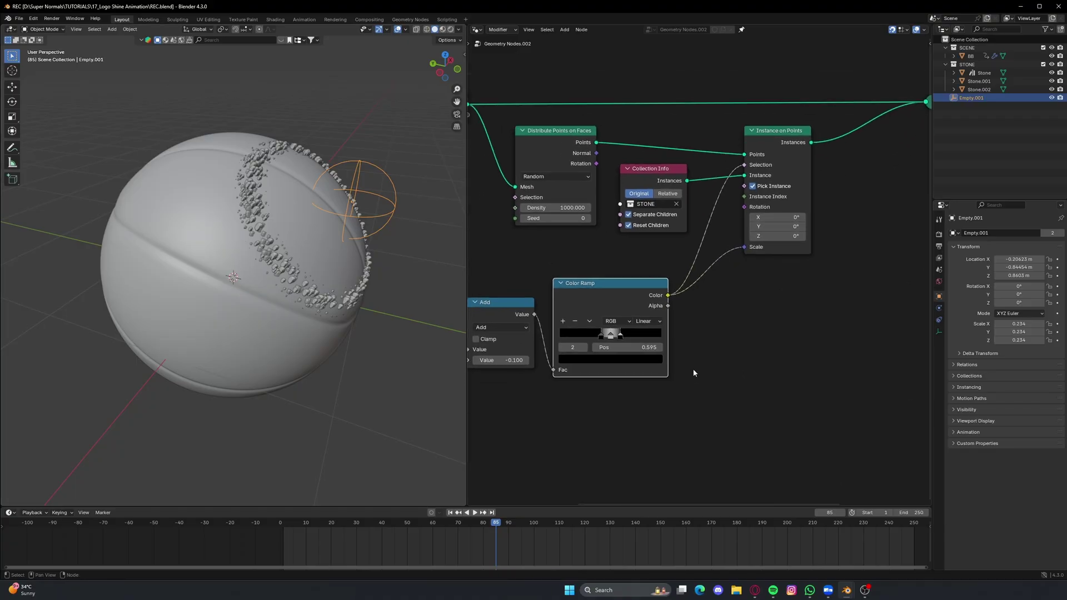
{"action": "key", "text": "shift+a"}
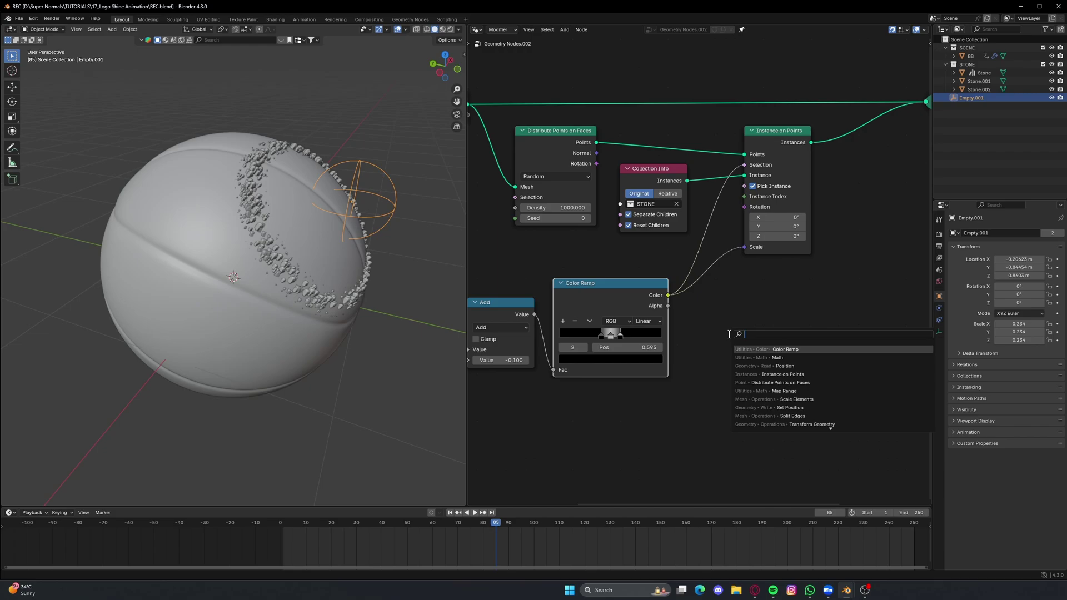
{"action": "type", "text": "align"}
{"action": "left_click", "coordinate": [809, 348]}
{"action": "left_click", "coordinate": [745, 270]}
{"action": "left_click_drag", "start_coordinate": [810, 286], "coordinate": [744, 207]}
{"action": "scroll", "coordinate": [825, 341], "scroll_direction": "up", "scroll_amount": 1}
{"action": "middle_click_drag", "start_coordinate": [824, 342], "coordinate": [819, 308]}
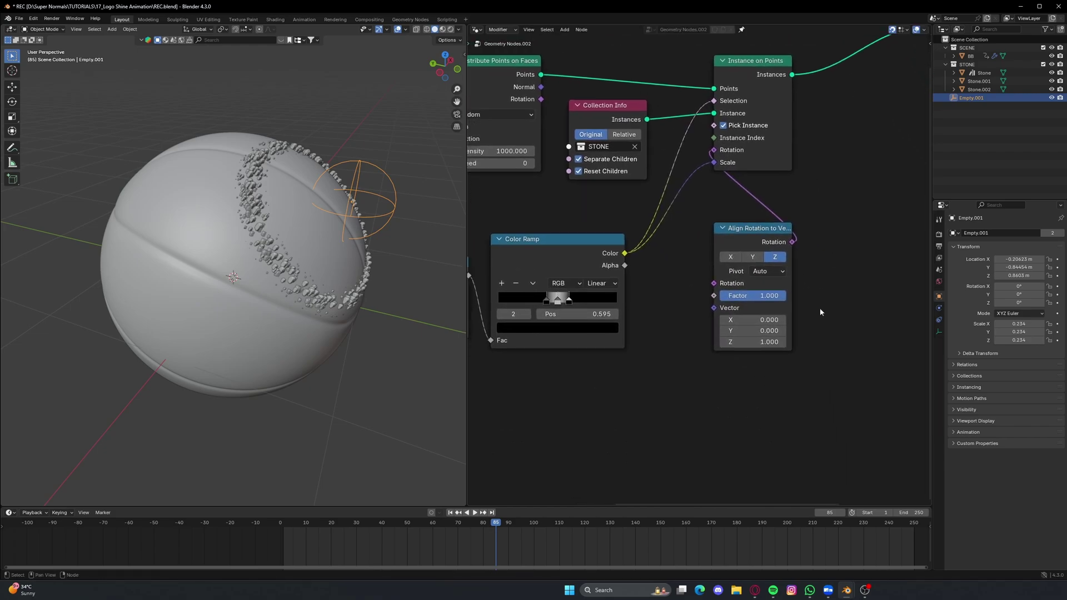
- Link the Distribute Points on Faces Rotation output to the Align Rotation to Vector node's Rotation input and save the file
{"action": "scroll", "coordinate": [820, 312], "scroll_direction": "down", "scroll_amount": 1}
{"action": "left_click_drag", "start_coordinate": [553, 112], "coordinate": [712, 282]}
{"action": "scroll", "coordinate": [332, 275], "scroll_direction": "up", "scroll_amount": 2}
{"action": "key", "text": "ctrl+s"}
- Add a Random Value node, switch it to Vector, and link its Value output to Align Rotation to Vector's Vector input
{"action": "scroll", "coordinate": [344, 281], "scroll_direction": "down", "scroll_amount": 2}
{"action": "middle_click_drag", "start_coordinate": [639, 357], "coordinate": [557, 315]}
{"action": "key", "text": "shift+a"}
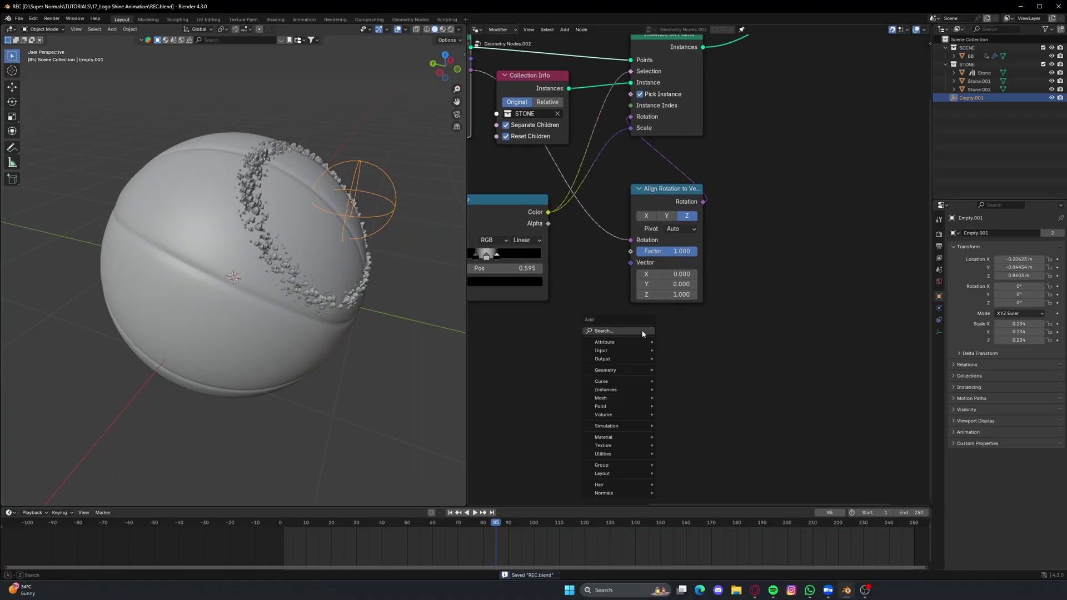
{"action": "type", "text": "random"}
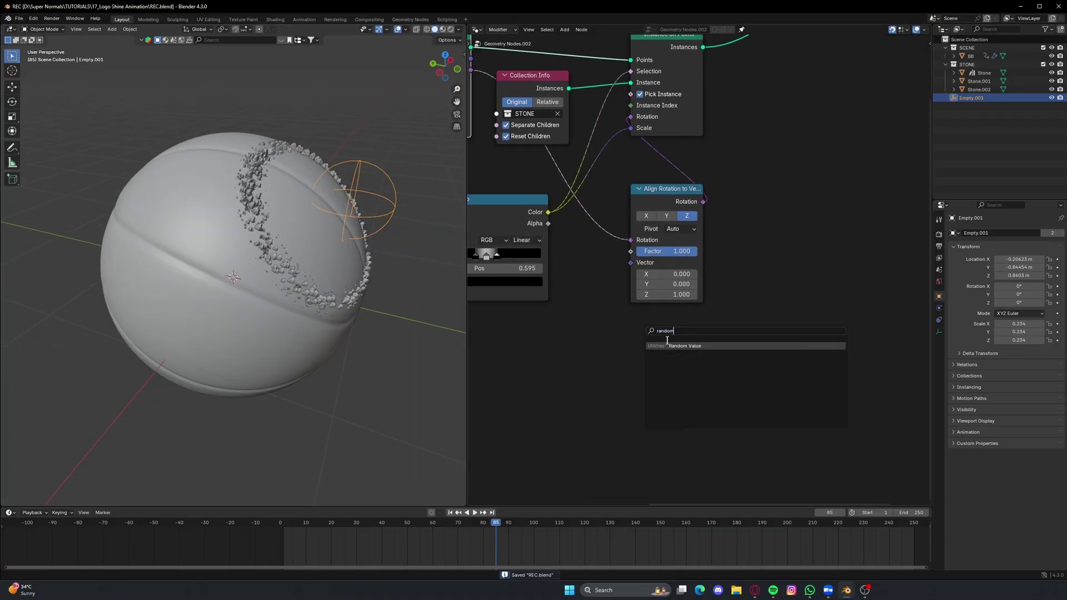
{"action": "key", "text": "Return"}
{"action": "left_click", "coordinate": [667, 341]}
{"action": "left_click", "coordinate": [683, 350]}
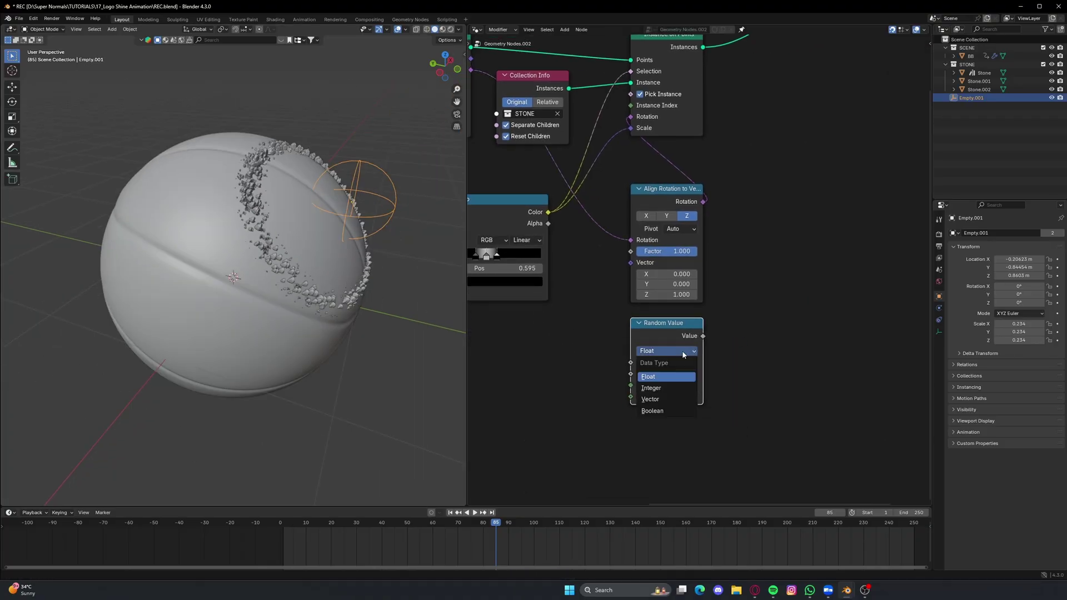
{"action": "left_click", "coordinate": [650, 399]}
{"action": "left_click_drag", "start_coordinate": [703, 336], "coordinate": [628, 262]}
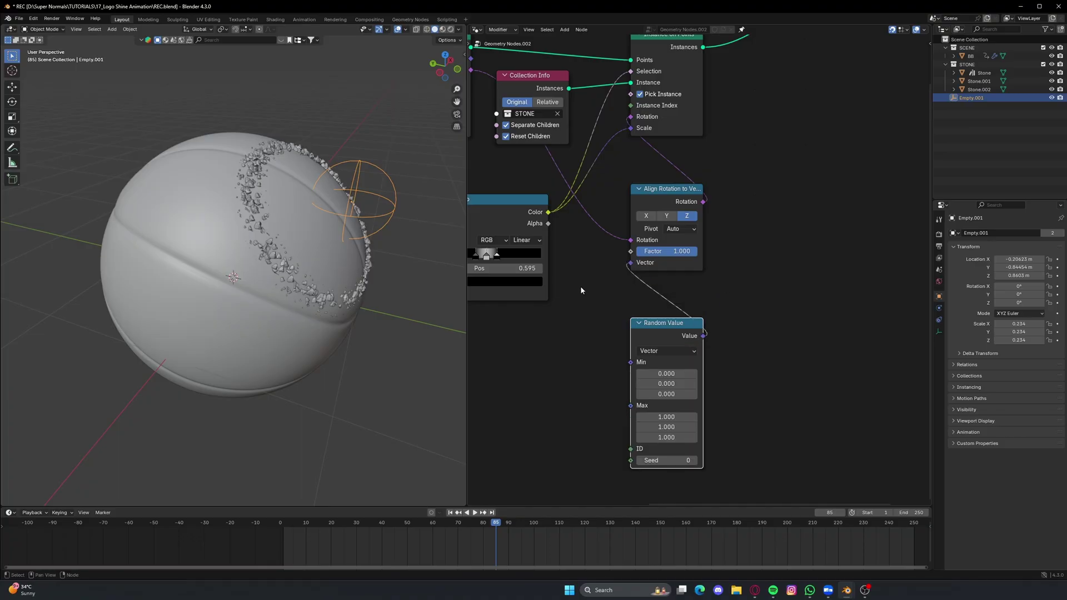
- Set all three Min components of the Random Value node to -1 and save the file
{"action": "left_click", "coordinate": [669, 373]}
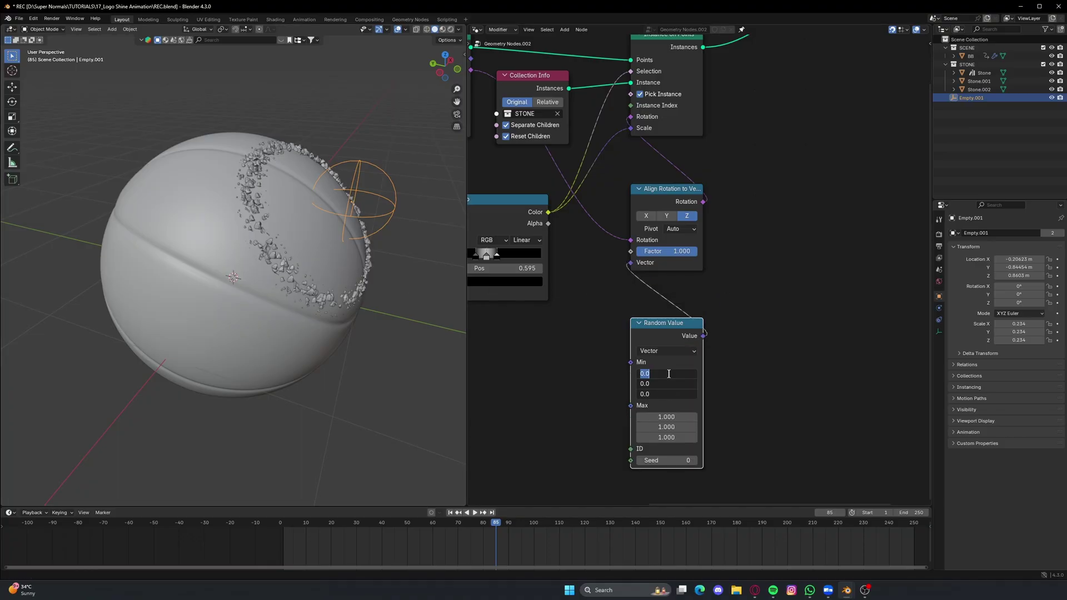
{"action": "type", "text": "-1"}
{"action": "key", "text": "Return"}
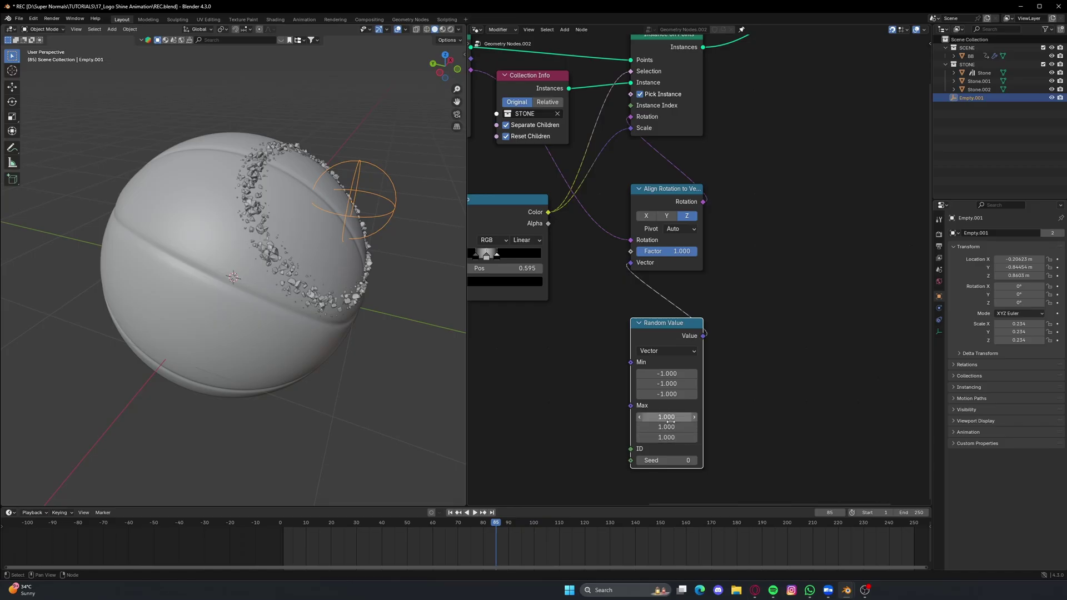
{"action": "scroll", "coordinate": [341, 271], "scroll_direction": "up", "scroll_amount": 5}
{"action": "key", "text": "ctrl+s"}
{"action": "mouse_move", "coordinate": [340, 272]}
{"action": "middle_mouse_down"}
{"action": "mouse_move", "coordinate": [339, 258]}
{"action": "mouse_move", "coordinate": [331, 272]}
{"action": "middle_mouse_up"}
{"action": "scroll", "coordinate": [314, 265], "scroll_direction": "down", "scroll_amount": 4}
{"action": "scroll", "coordinate": [368, 223], "scroll_direction": "up", "scroll_amount": 4}
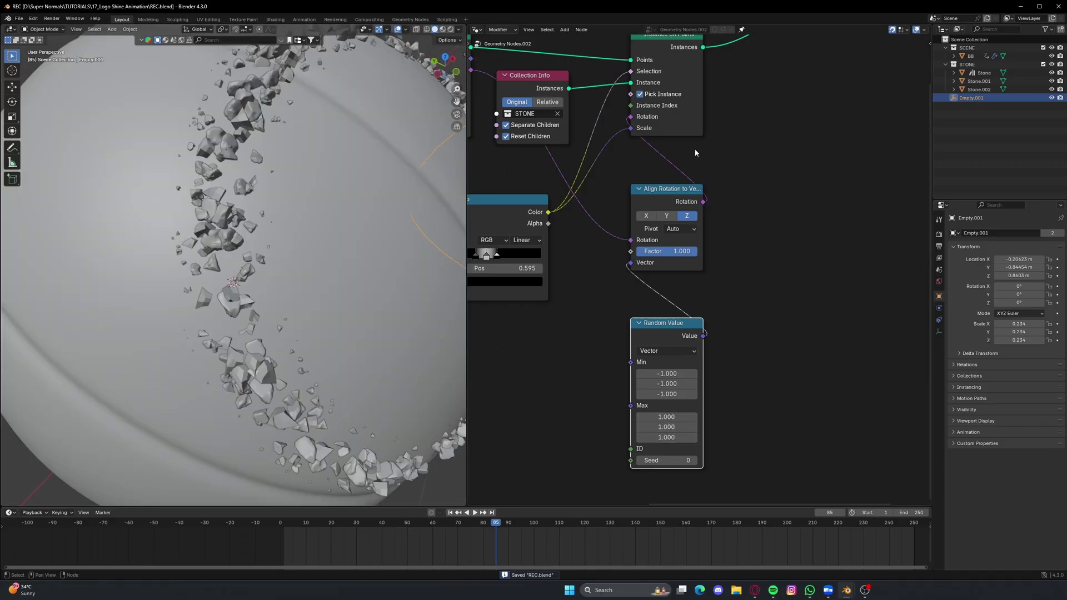
- Cut the link from Align Rotation to Vector into the Instance on Points Rotation input to compare the stones' orientation
{"action": "right_click_drag", "start_coordinate": [639, 153], "coordinate": [625, 157], "text": "ctrl"}
{"action": "scroll", "coordinate": [263, 206], "scroll_direction": "down", "scroll_amount": 3}
{"action": "scroll", "coordinate": [262, 206], "scroll_direction": "up", "scroll_amount": 1}
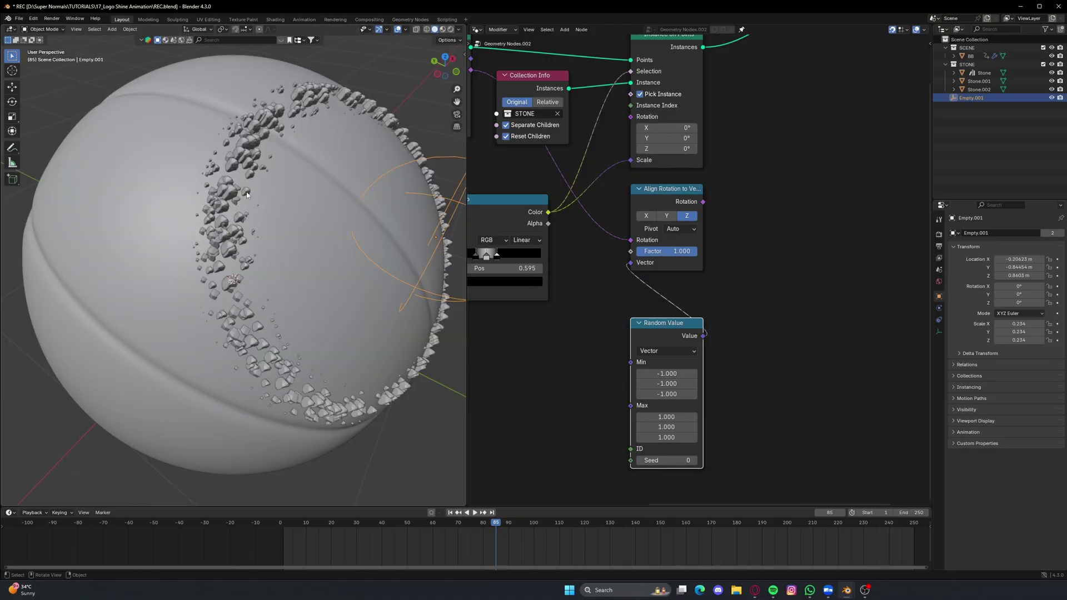
- Set the second value of the Add node feeding the Color Ramp to 0.040
{"action": "scroll", "coordinate": [227, 225], "scroll_direction": "up", "scroll_amount": 2}
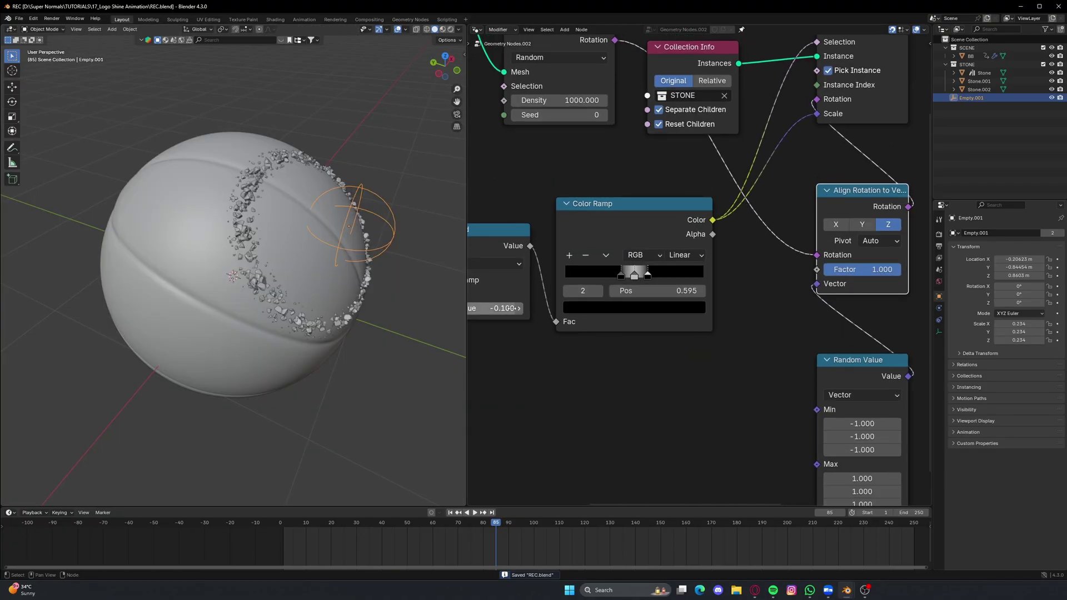
{"action": "middle_click_drag", "start_coordinate": [556, 278], "coordinate": [650, 278]}
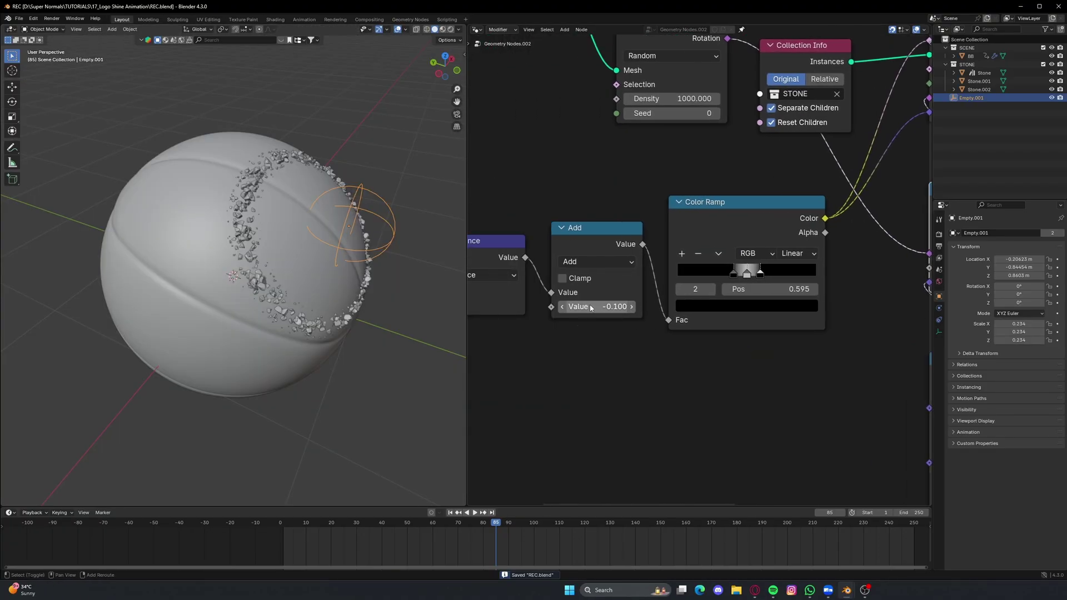
{"action": "left_click_drag", "start_coordinate": [598, 307], "coordinate": [572, 306]}
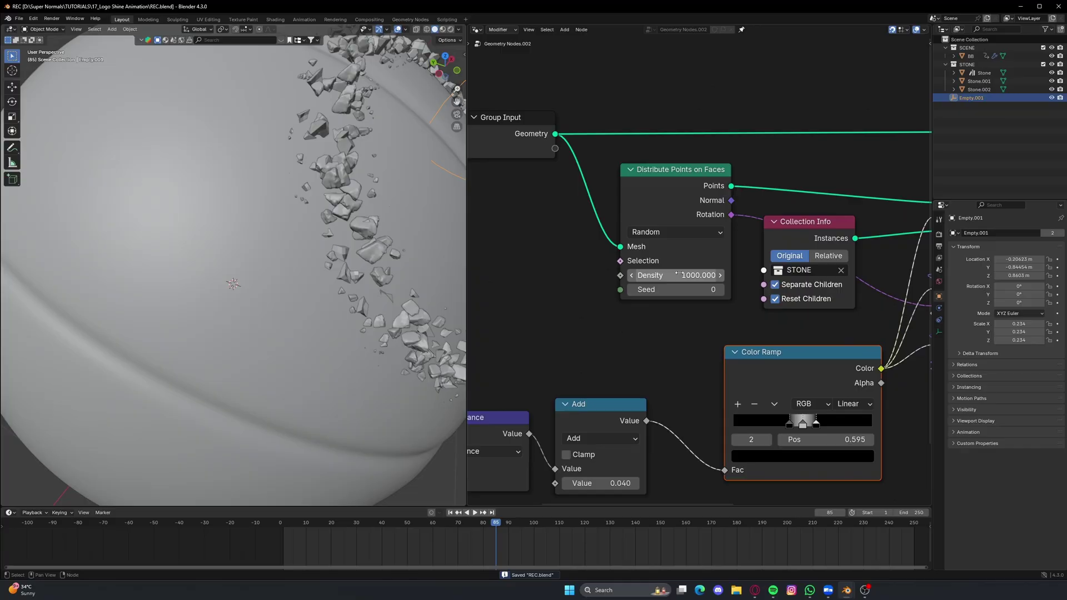
- Set the Density of the Distribute Points on Faces node to 2000
{"action": "double_click", "coordinate": [671, 275]}
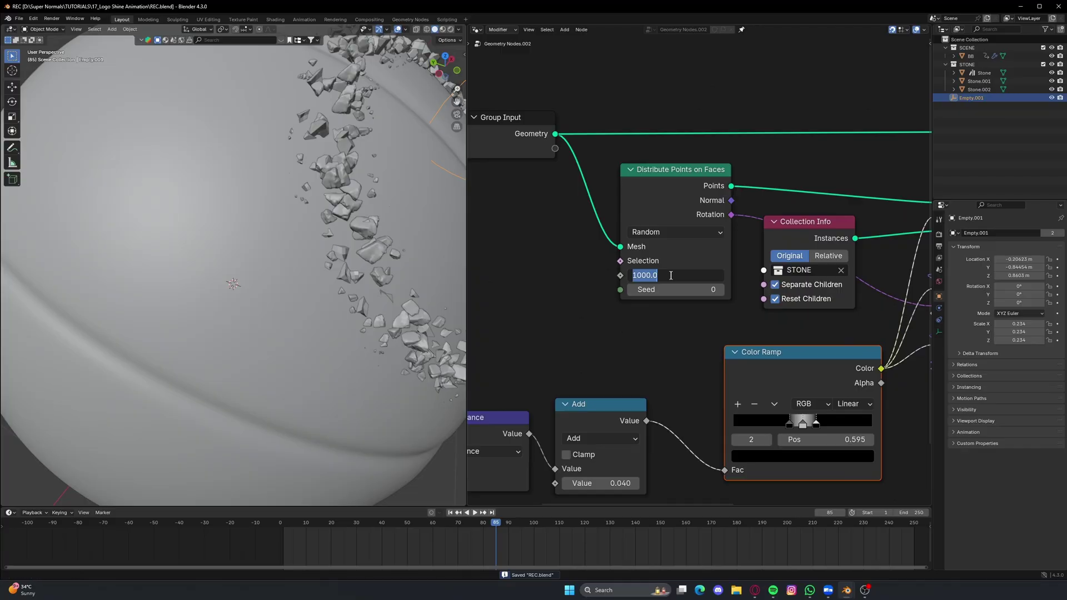
{"action": "type", "text": "200"}
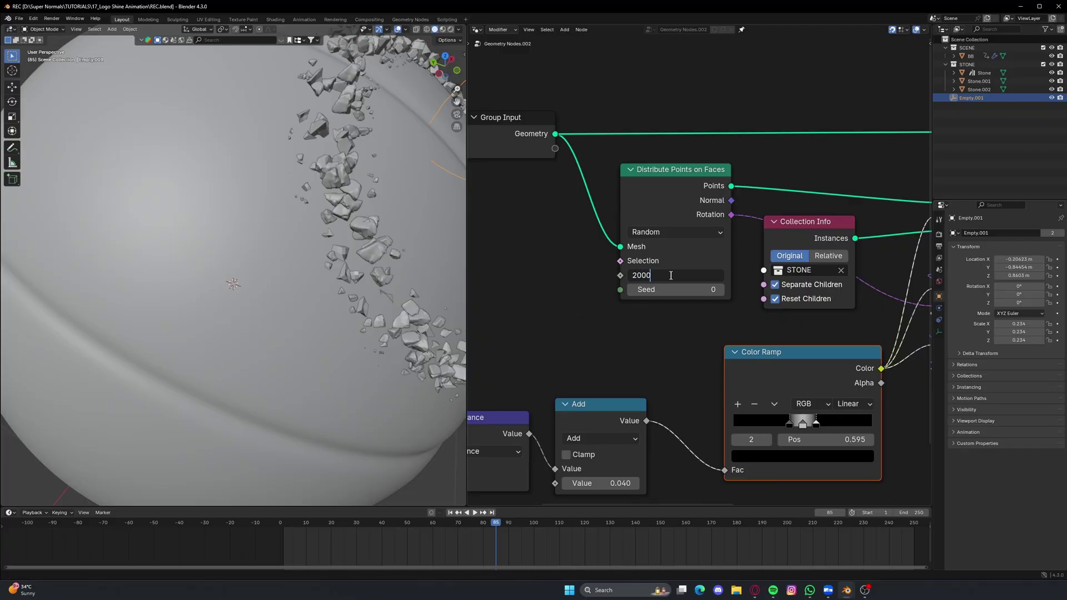
{"action": "key", "text": "Return"}
{"action": "scroll", "coordinate": [371, 265], "scroll_direction": "down", "scroll_amount": 3}
{"action": "scroll", "coordinate": [365, 264], "scroll_direction": "up", "scroll_amount": 1}
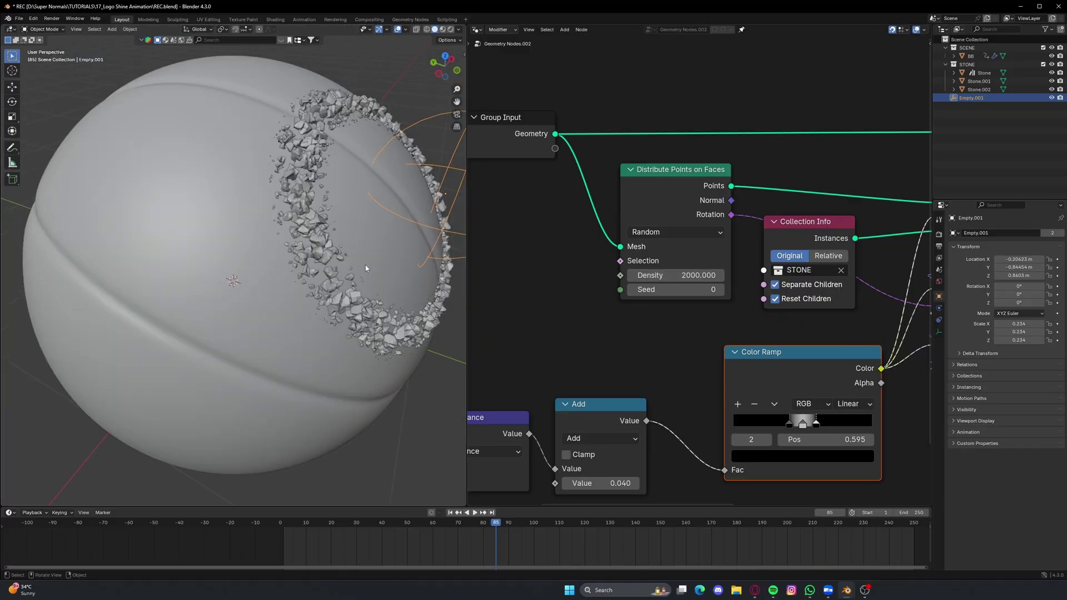
- Bring the Color Ramp's black stops closer to the middle stop and darken the middle stop's gray color
{"action": "middle_click_drag", "start_coordinate": [786, 459], "coordinate": [660, 364]}
{"action": "scroll", "coordinate": [661, 363], "scroll_direction": "up", "scroll_amount": 5}
{"action": "left_click_drag", "start_coordinate": [652, 362], "coordinate": [687, 362]}
{"action": "left_click", "coordinate": [670, 362]}
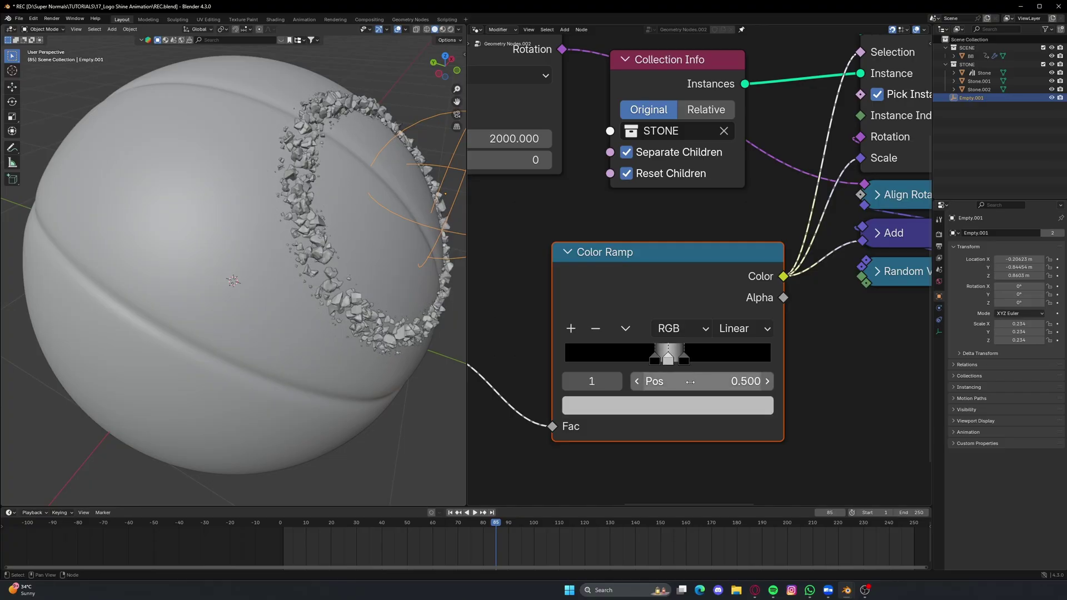
{"action": "left_click", "coordinate": [701, 405]}
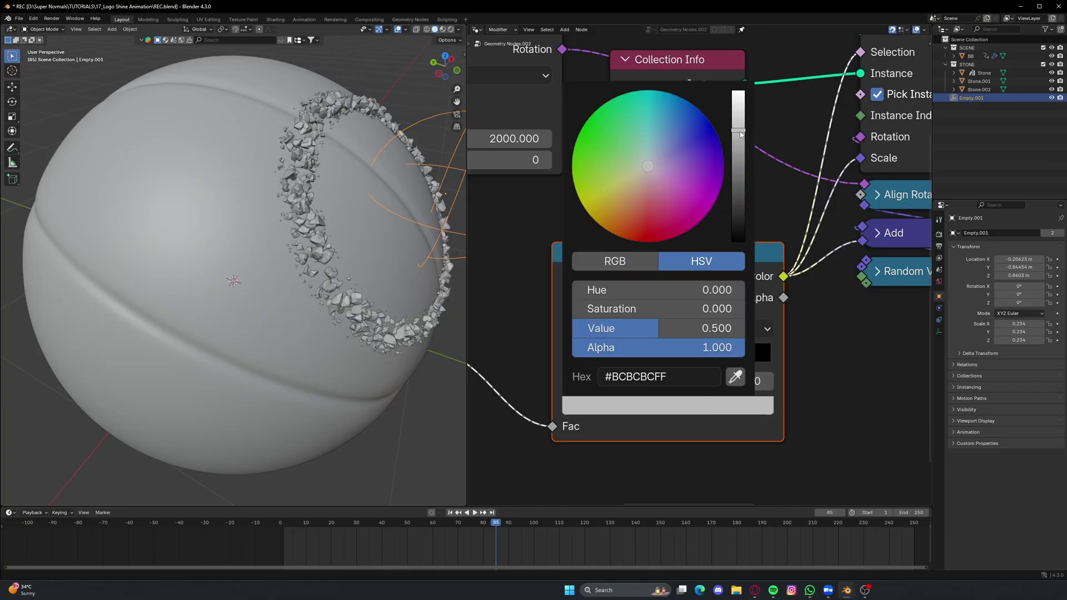
{"action": "left_click_drag", "start_coordinate": [740, 134], "coordinate": [739, 146]}
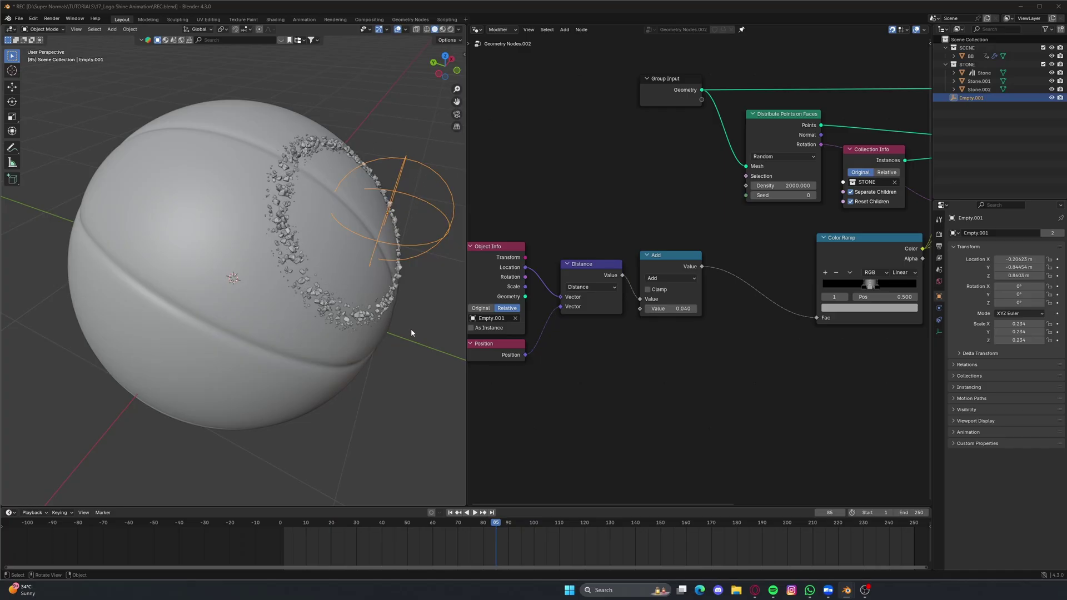
- Duplicate the Add math node and insert the copy between the original Add node and the Color Ramp
{"action": "scroll", "coordinate": [750, 329], "scroll_direction": "up", "scroll_amount": 3}
{"action": "left_click", "coordinate": [671, 259]}
{"action": "key", "text": "shift+d"}
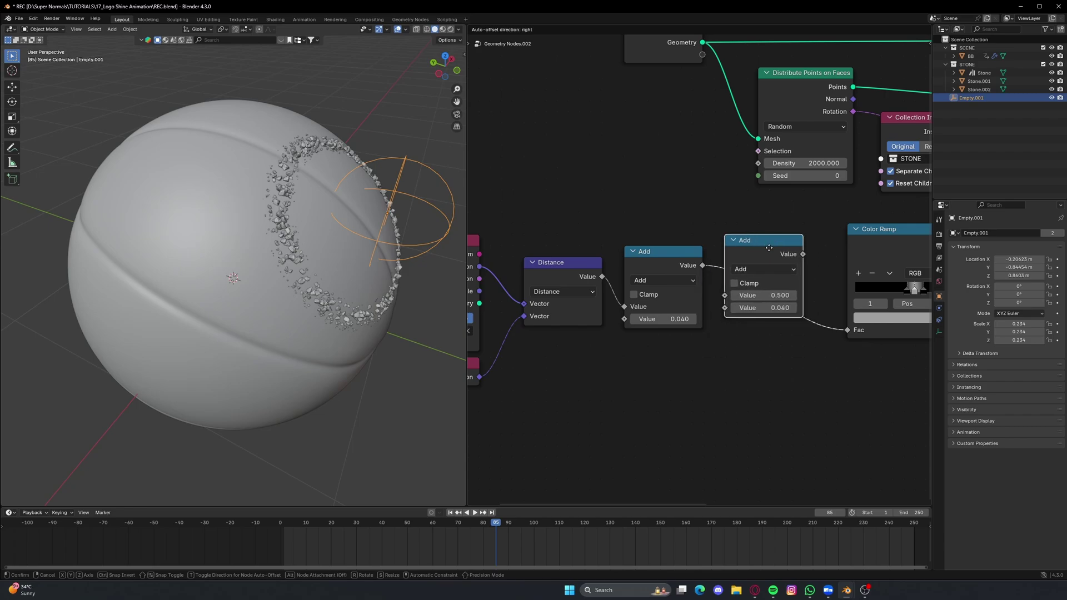
{"action": "left_click", "coordinate": [773, 248]}
- Add a Noise Texture node and link its Fac output to the second Add node's lower Value input
{"action": "middle_click_drag", "start_coordinate": [782, 373], "coordinate": [686, 326]}
{"action": "key", "text": "shift+a"}
{"action": "type", "text": "noise"}
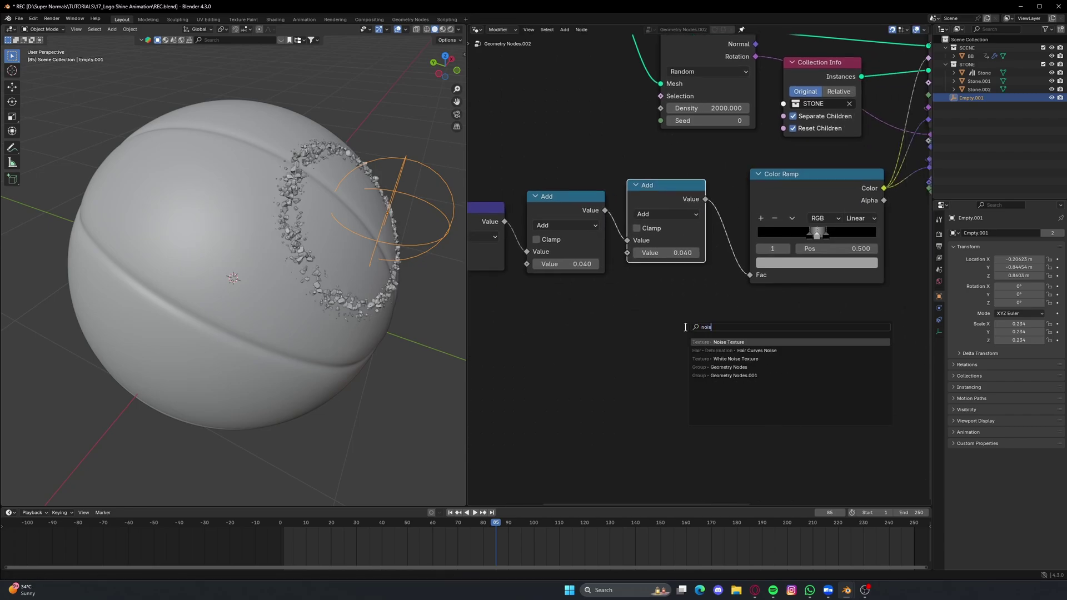
{"action": "left_click", "coordinate": [721, 341]}
{"action": "left_click", "coordinate": [710, 340]}
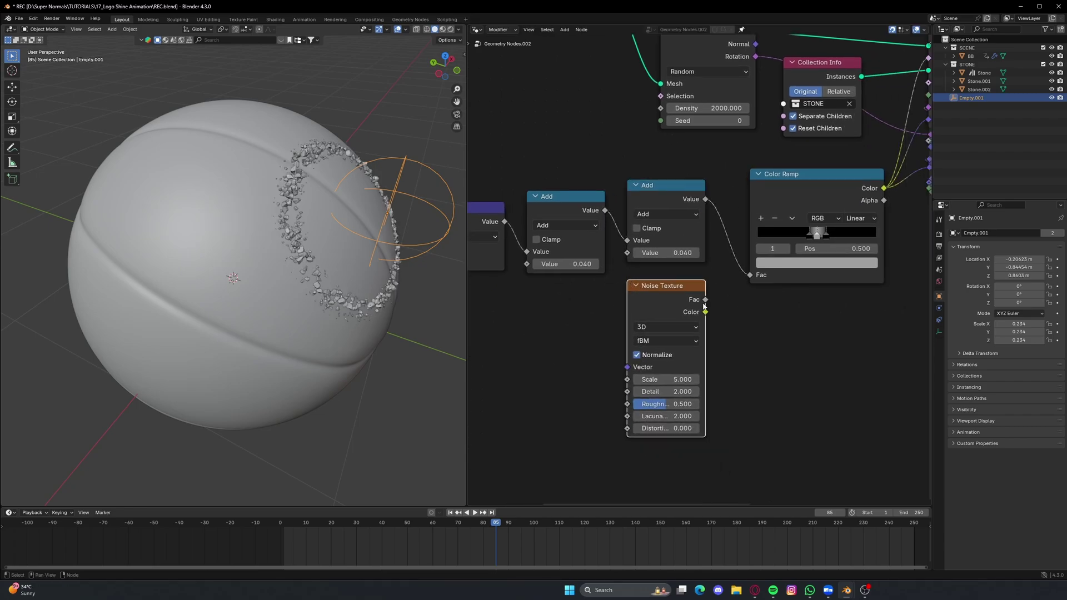
{"action": "left_click_drag", "start_coordinate": [706, 299], "coordinate": [631, 255]}
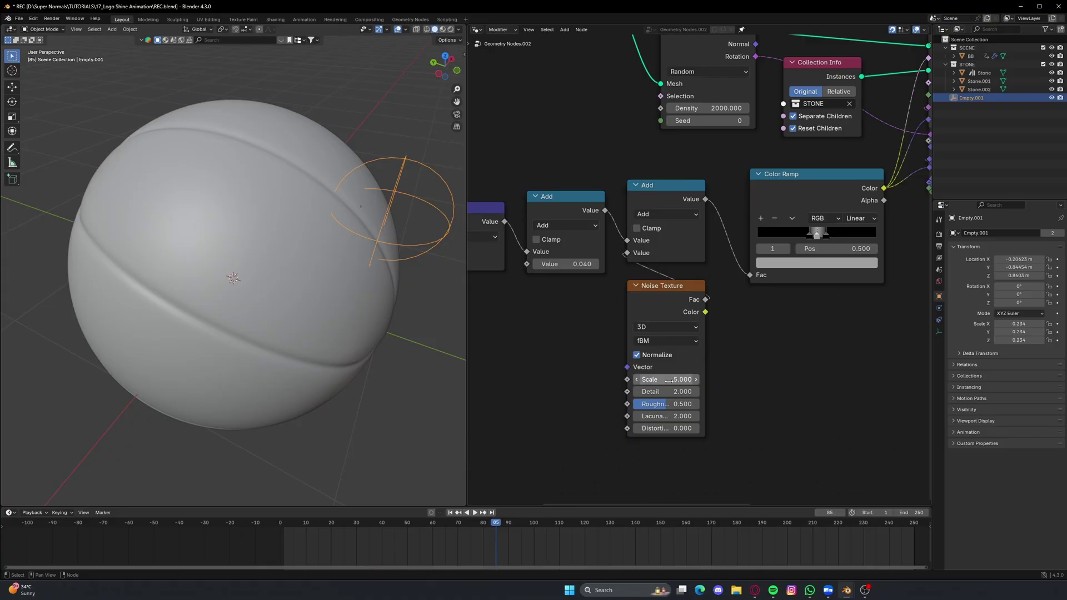
- Set the Noise Texture's Scale to 2 and switch its dimensions to 4D
{"action": "left_click", "coordinate": [662, 380]}
{"action": "key", "text": "Return"}
{"action": "left_click", "coordinate": [660, 328]}
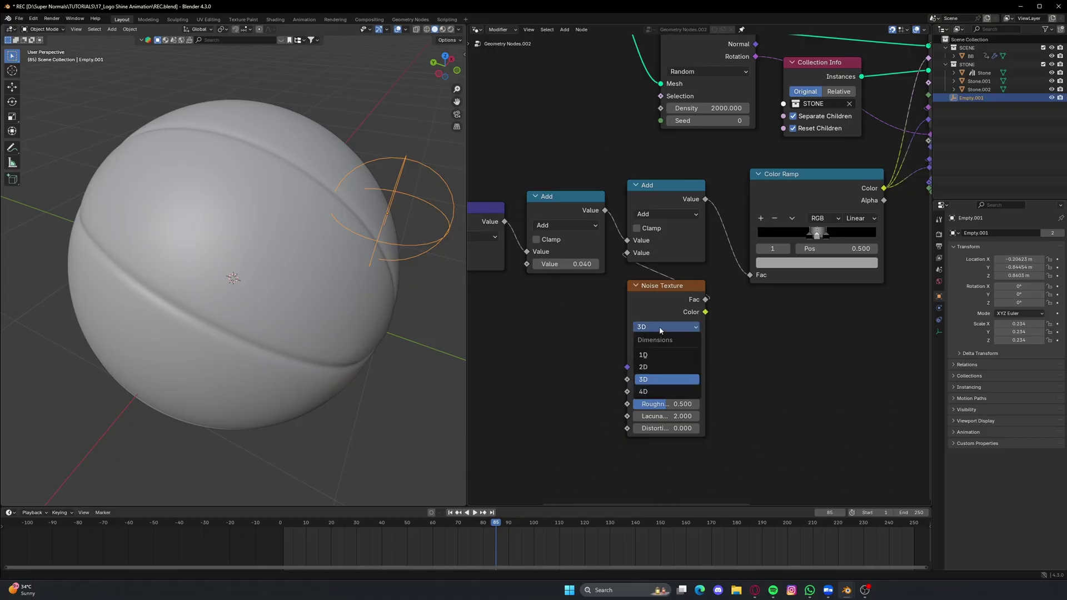
{"action": "left_click", "coordinate": [651, 392]}
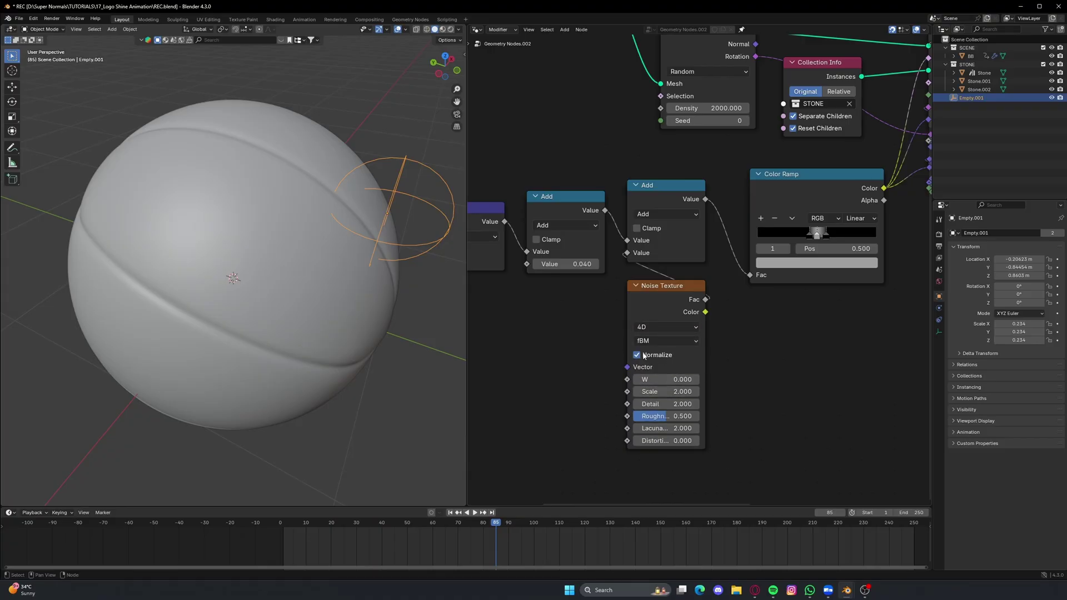
- Set the first Add node's second value to -0.270 and the Noise Texture's W to 0.660
{"action": "middle_click_drag", "start_coordinate": [558, 314], "coordinate": [612, 321]}
{"action": "scroll", "coordinate": [612, 321], "scroll_direction": "up", "scroll_amount": 3}
{"action": "left_click_drag", "start_coordinate": [603, 270], "coordinate": [550, 269]}
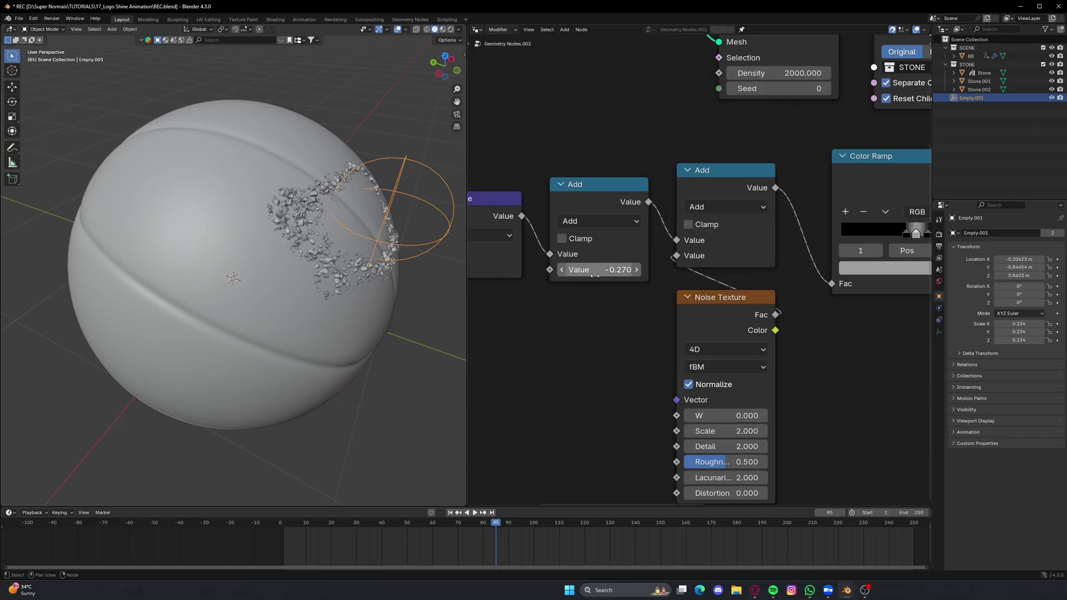
{"action": "middle_click_drag", "start_coordinate": [800, 437], "coordinate": [779, 342]}
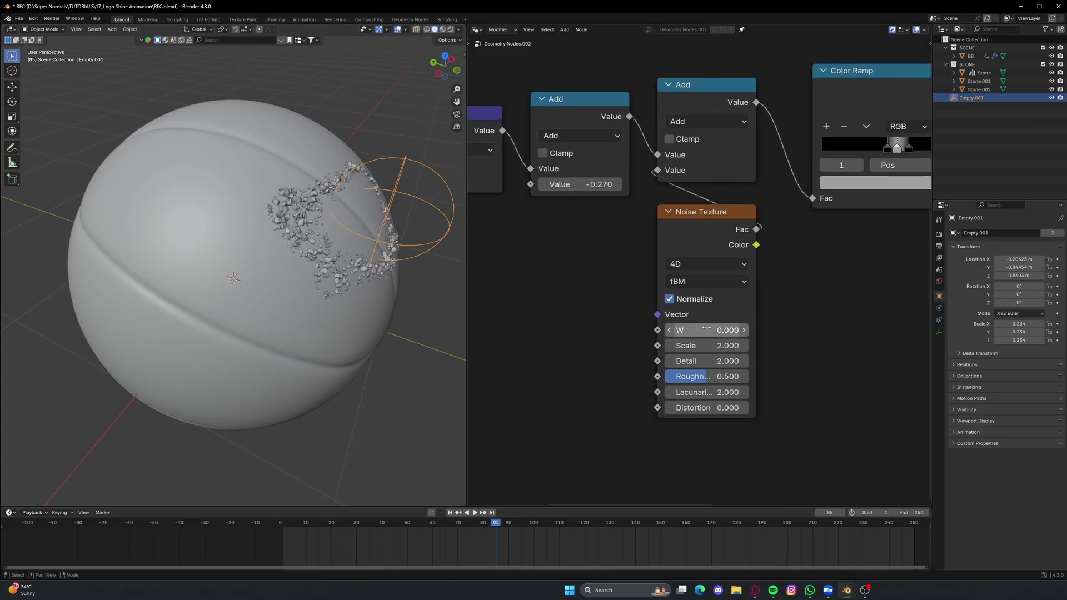
{"action": "left_click_drag", "start_coordinate": [706, 330], "coordinate": [773, 330]}
- Set the first Add node's second value to -0.530 and the Noise Texture's Roughness to 0, and save the file
{"action": "scroll", "coordinate": [676, 321], "scroll_direction": "down", "scroll_amount": 3}
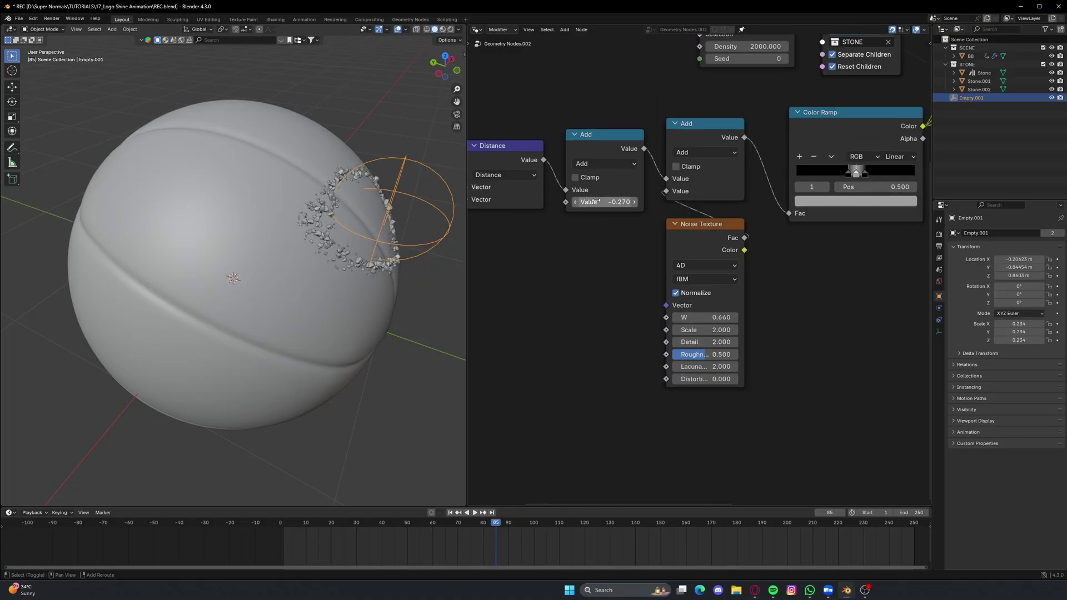
{"action": "left_click_drag", "start_coordinate": [605, 202], "coordinate": [545, 202]}
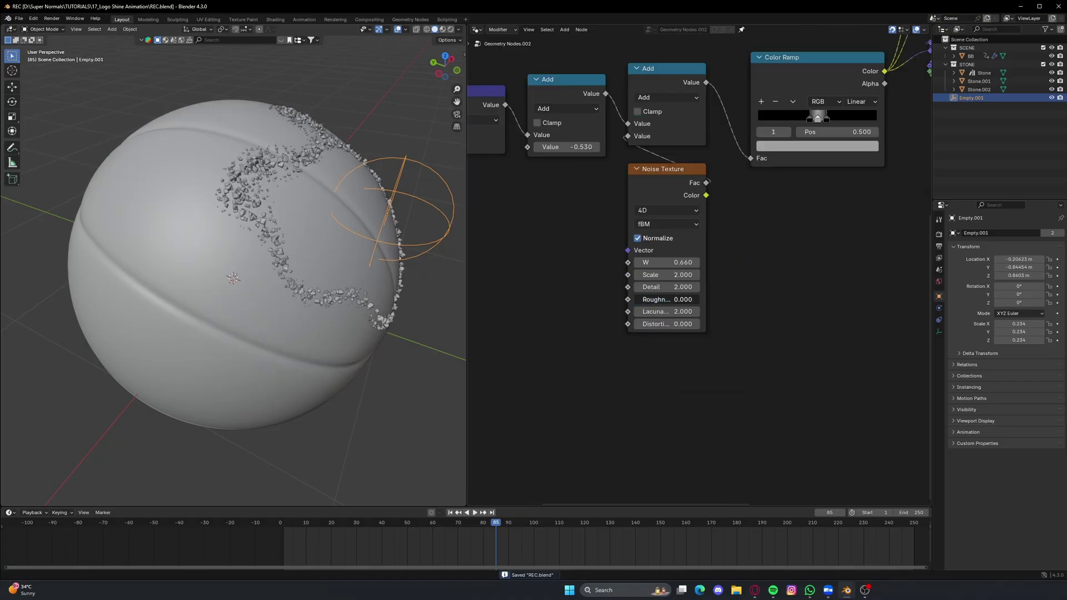
{"action": "left_click_drag", "start_coordinate": [656, 299], "coordinate": [639, 287]}
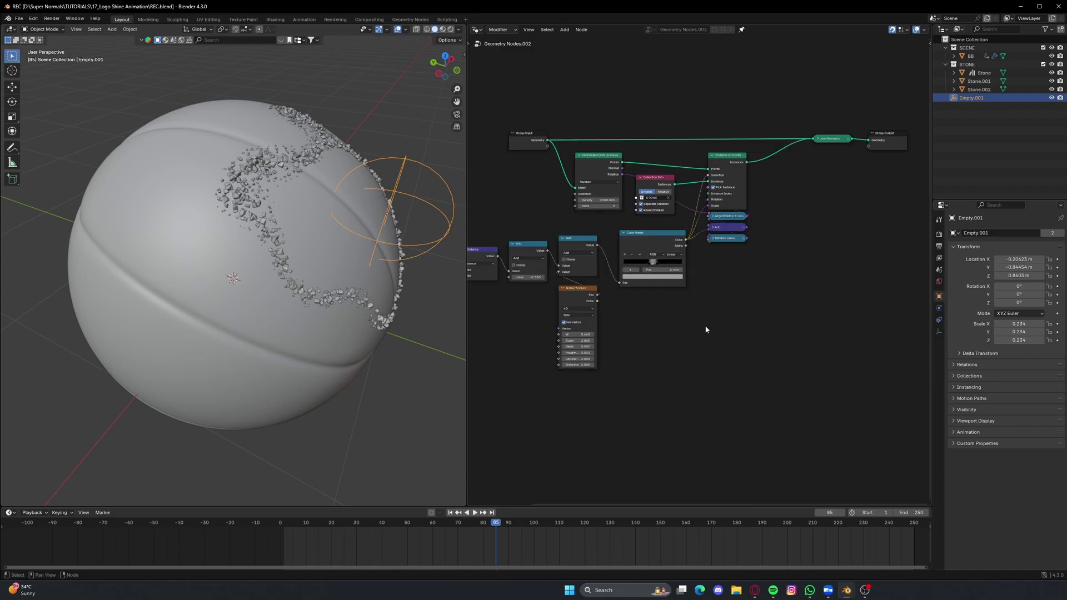
{"action": "key", "text": "ctrl+s"}
{"action": "middle_click_drag", "start_coordinate": [653, 311], "coordinate": [698, 334]}
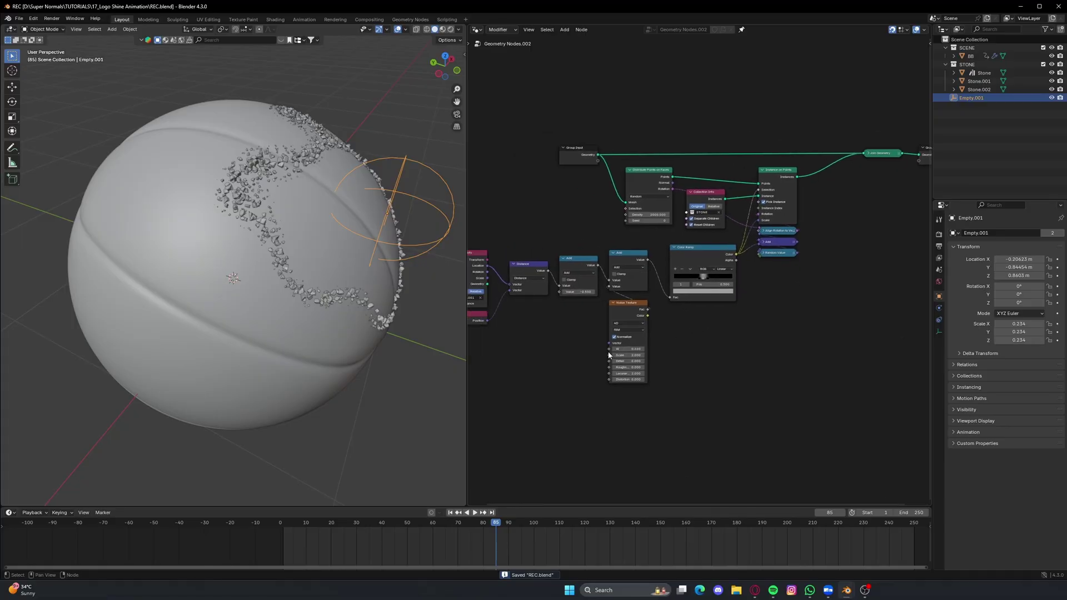
{"action": "scroll", "coordinate": [562, 349], "scroll_direction": "down", "scroll_amount": 2}
{"action": "middle_click_drag", "start_coordinate": [562, 348], "coordinate": [593, 359]}
{"action": "scroll", "coordinate": [593, 359], "scroll_direction": "up", "scroll_amount": 5}
{"action": "middle_click_drag", "start_coordinate": [689, 250], "coordinate": [521, 344]}
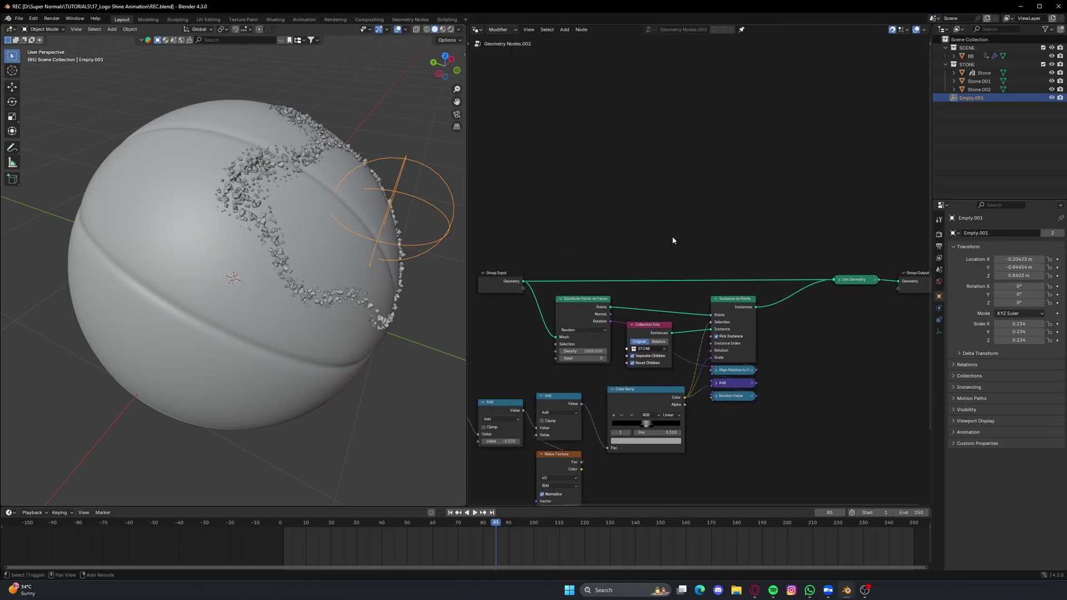
- Add a Store Named Attribute node and insert it into the geometry link between Group Input and Join Geometry
{"action": "key", "text": "shift+a"}
{"action": "type", "text": "storen"}
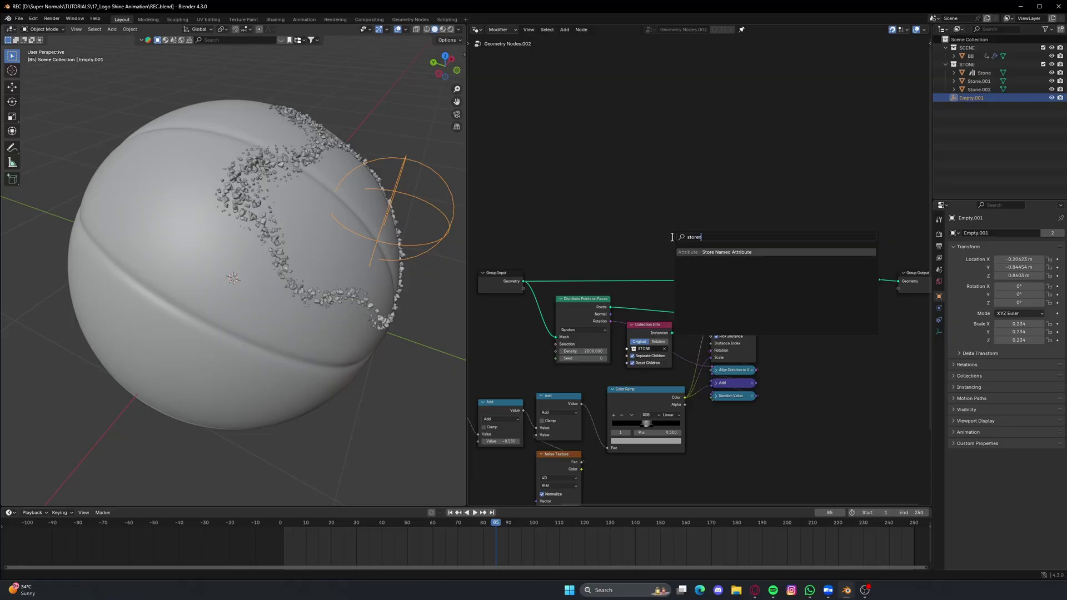
{"action": "key", "text": "Return"}
{"action": "left_click", "coordinate": [677, 206]}
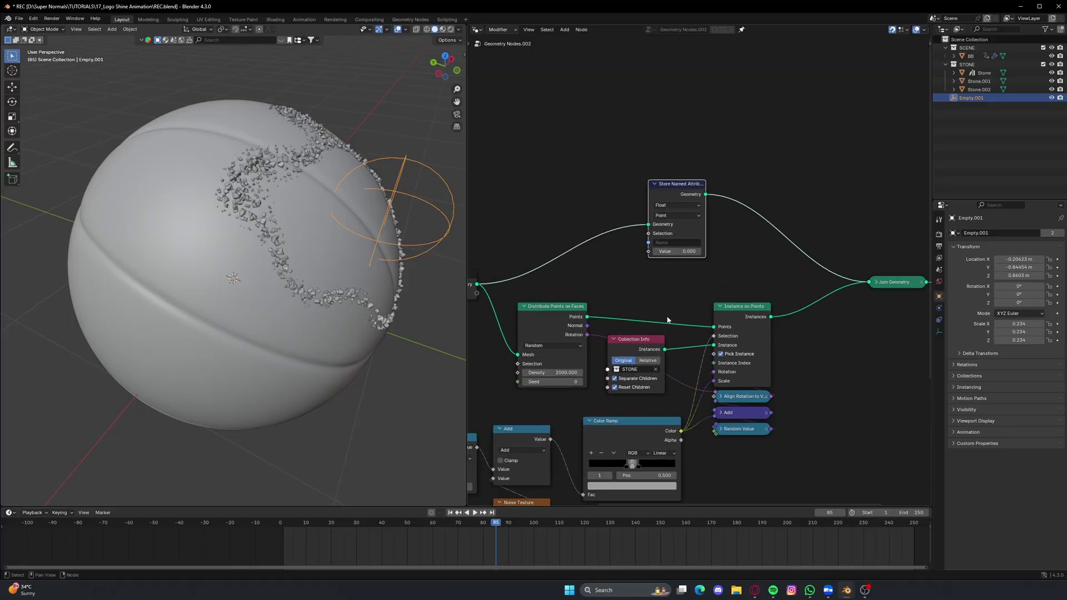
{"action": "scroll", "coordinate": [715, 352], "scroll_direction": "up", "scroll_amount": 2}
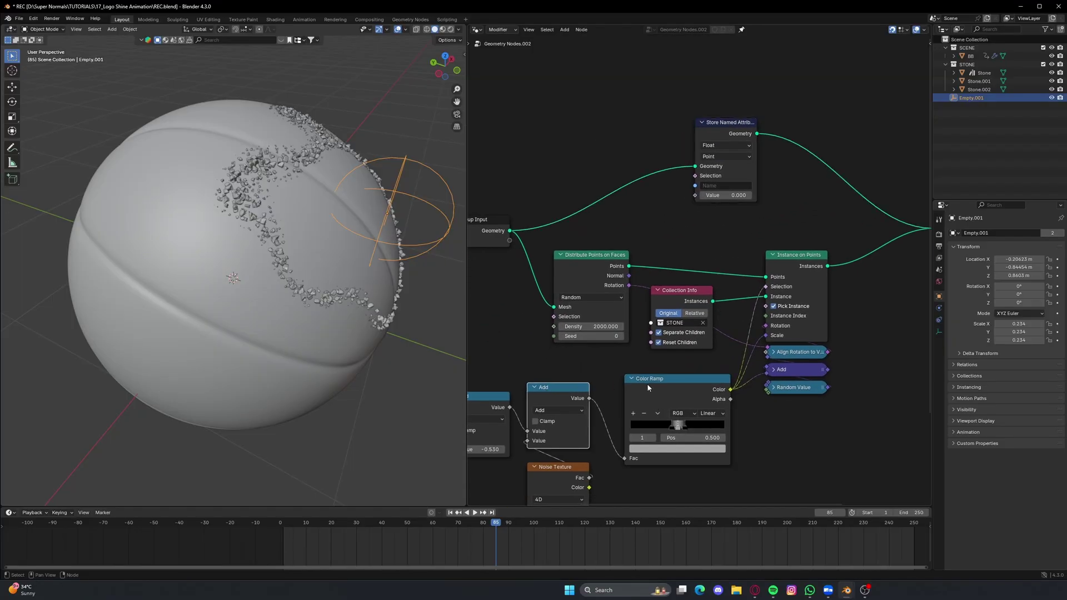
{"action": "left_click", "coordinate": [561, 392]}
{"action": "left_click", "coordinate": [660, 393]}
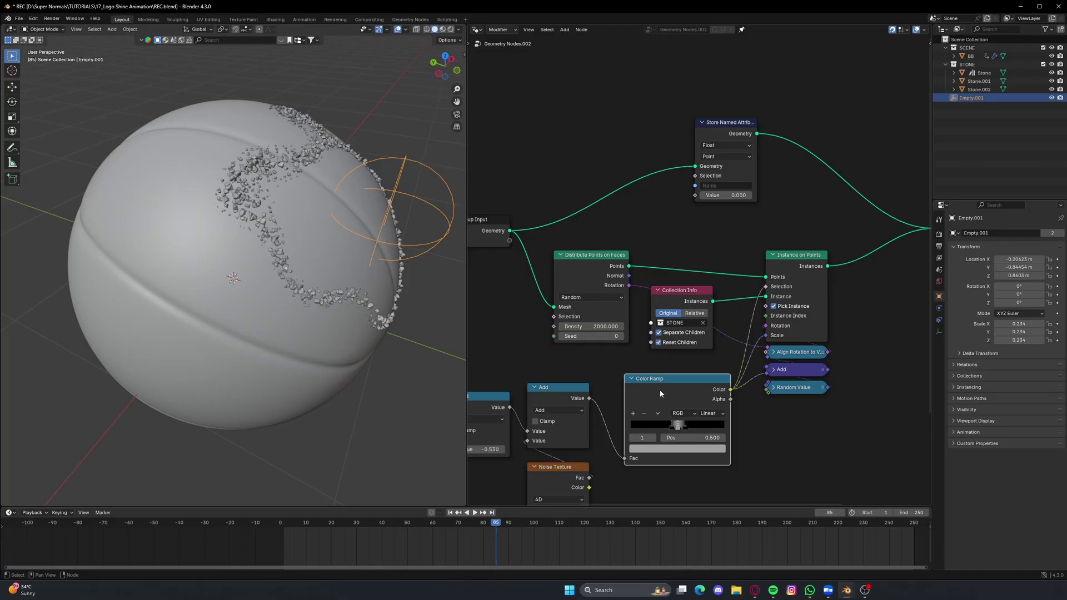
- Duplicate the Store Named Attribute node and insert the copy directly after the original on the same geometry link
{"action": "left_click", "coordinate": [718, 127]}
{"action": "key", "text": "shift+d"}
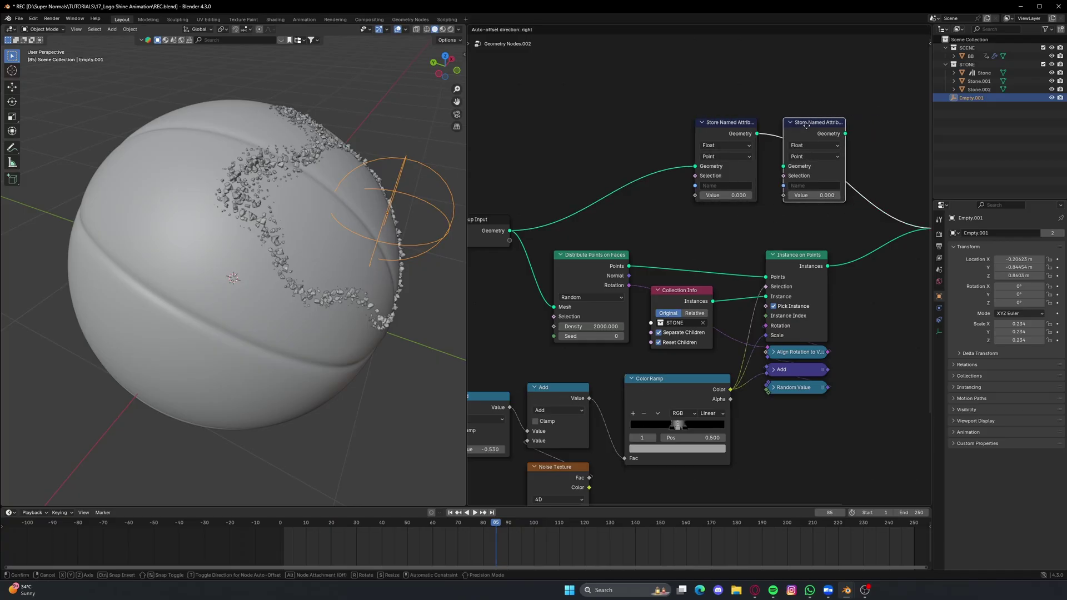
{"action": "left_click", "coordinate": [806, 127]}
{"action": "scroll", "coordinate": [700, 264], "scroll_direction": "up", "scroll_amount": 2}
- Name the first stored attribute G and the second one CR
{"action": "left_click", "coordinate": [723, 153]}
{"action": "type", "text": "CR"}
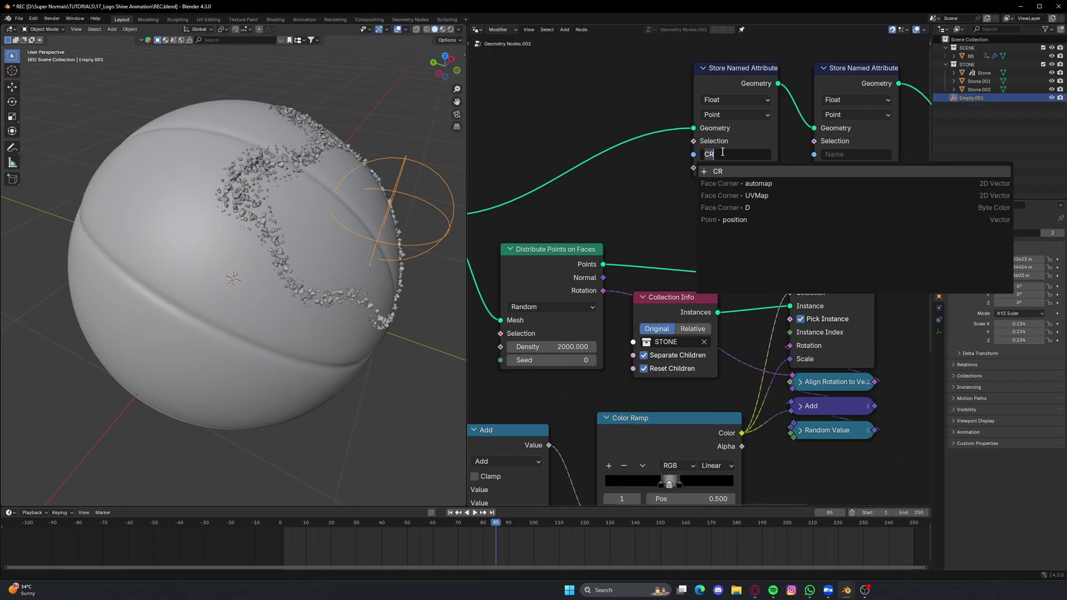
{"action": "key", "text": "BackSpace"}
{"action": "key", "text": "BackSpace"}
{"action": "type", "text": "G"}
{"action": "key", "text": "Return"}
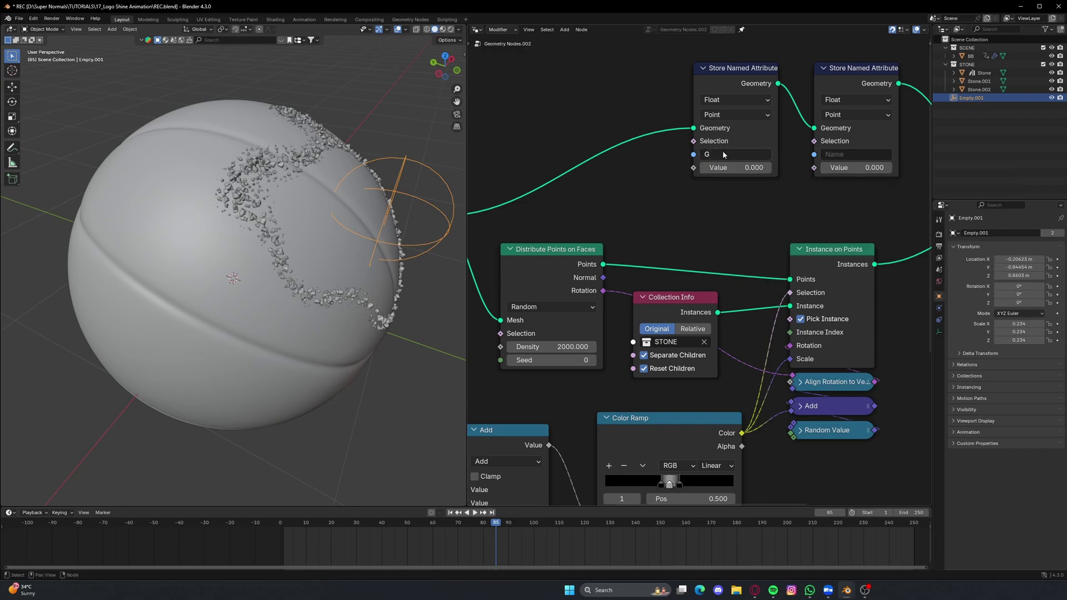
{"action": "left_click", "coordinate": [846, 154]}
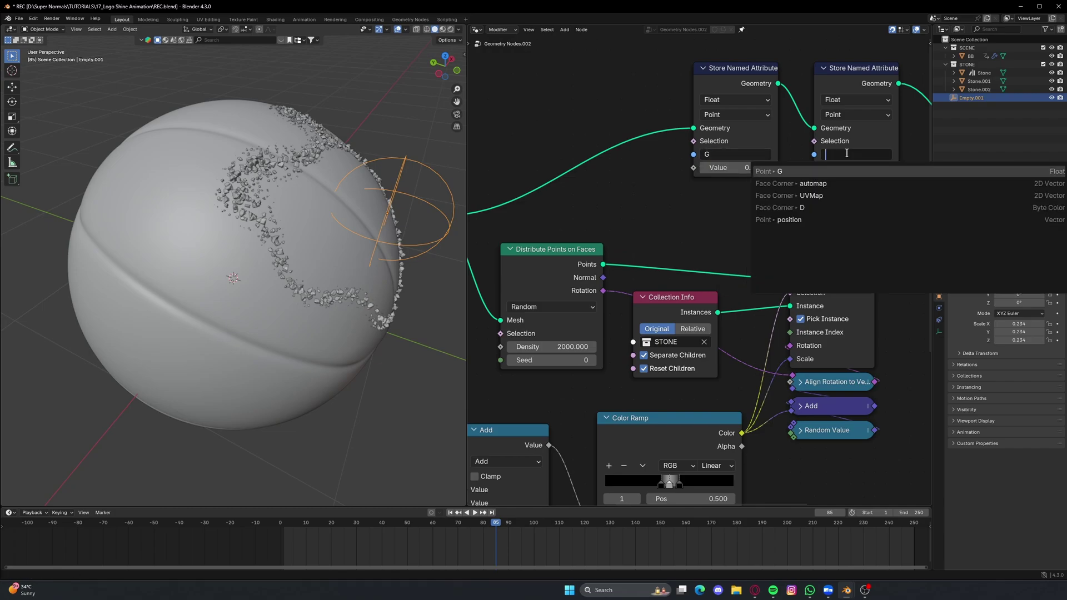
{"action": "type", "text": "CR"}
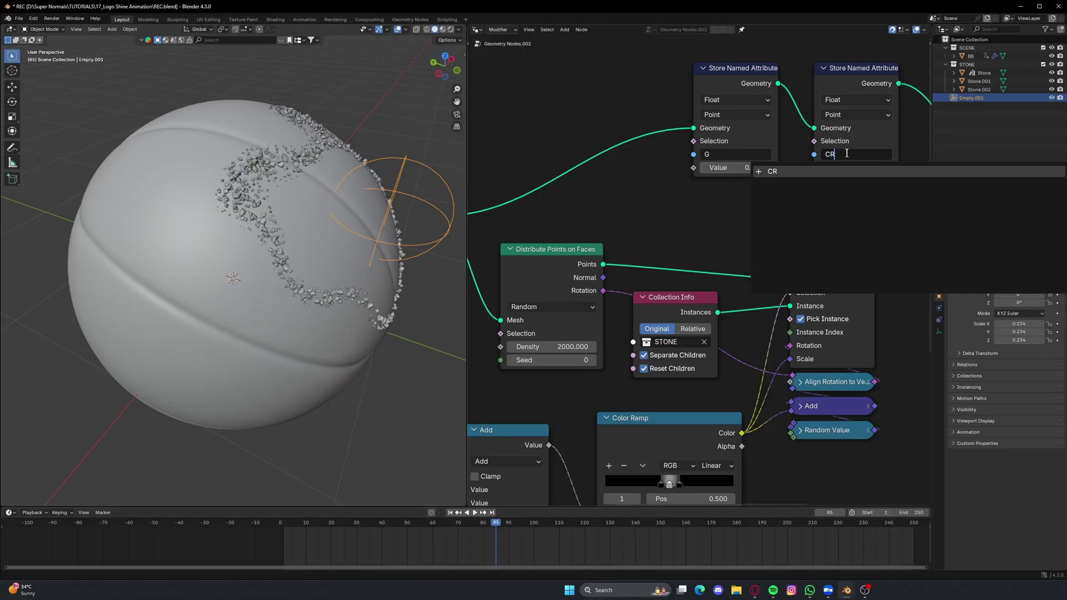
{"action": "key", "text": "Return"}
- Link the second Add node's output to the G attribute's Value and the Color Ramp's Color to the CR attribute's Value, and save the file
{"action": "scroll", "coordinate": [606, 379], "scroll_direction": "down", "scroll_amount": 2}
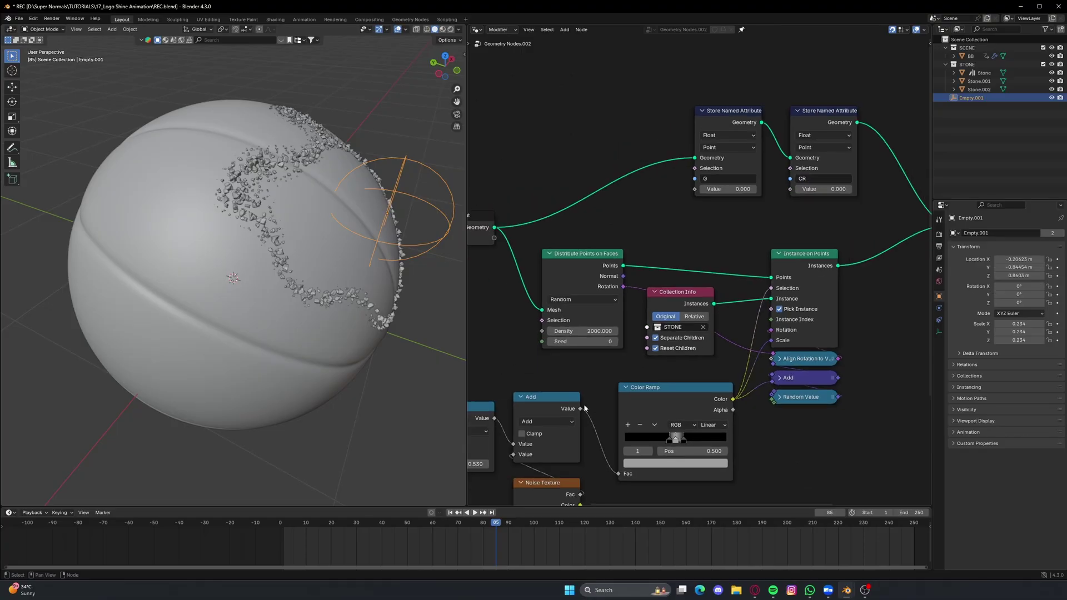
{"action": "left_click_drag", "start_coordinate": [580, 408], "coordinate": [695, 189]}
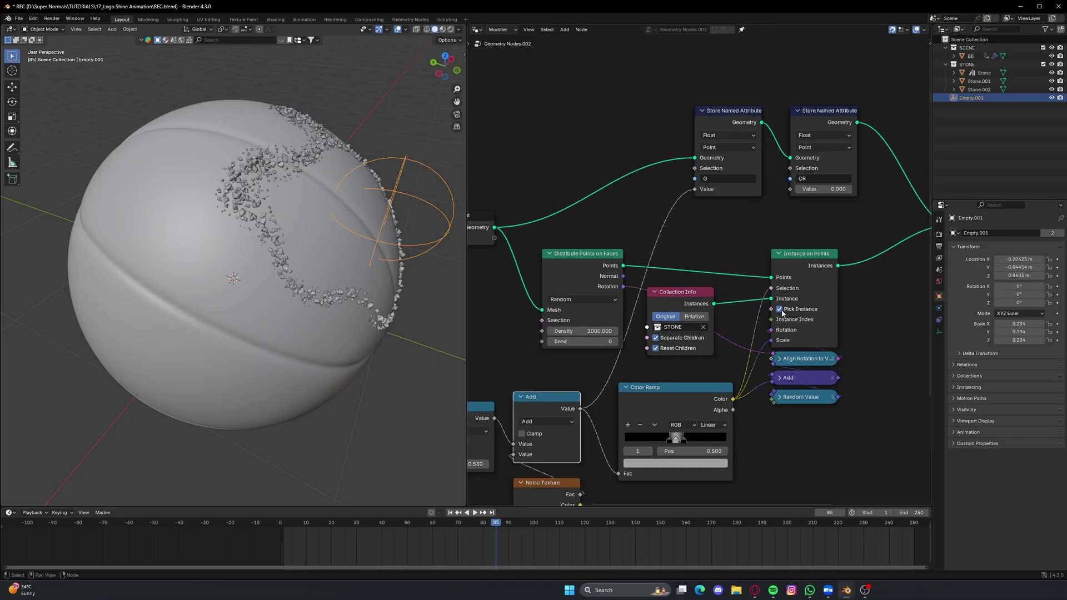
{"action": "left_click_drag", "start_coordinate": [734, 400], "coordinate": [792, 190]}
{"action": "key", "text": "ctrl+s"}
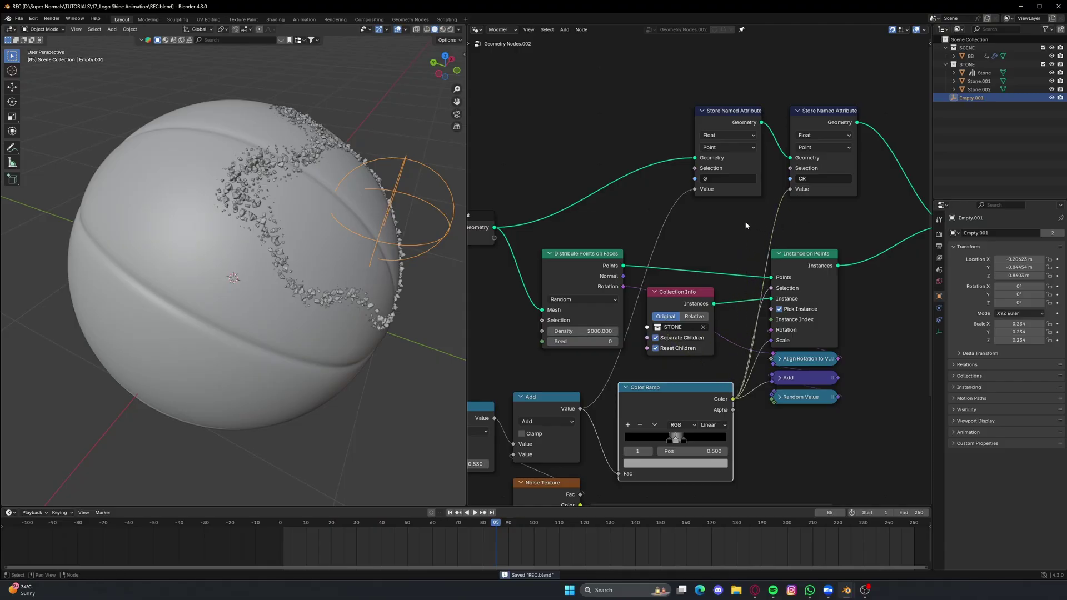
- Split the node editor area horizontally into a small upper area and a larger lower one
{"action": "scroll", "coordinate": [731, 248], "scroll_direction": "down", "scroll_amount": 4}
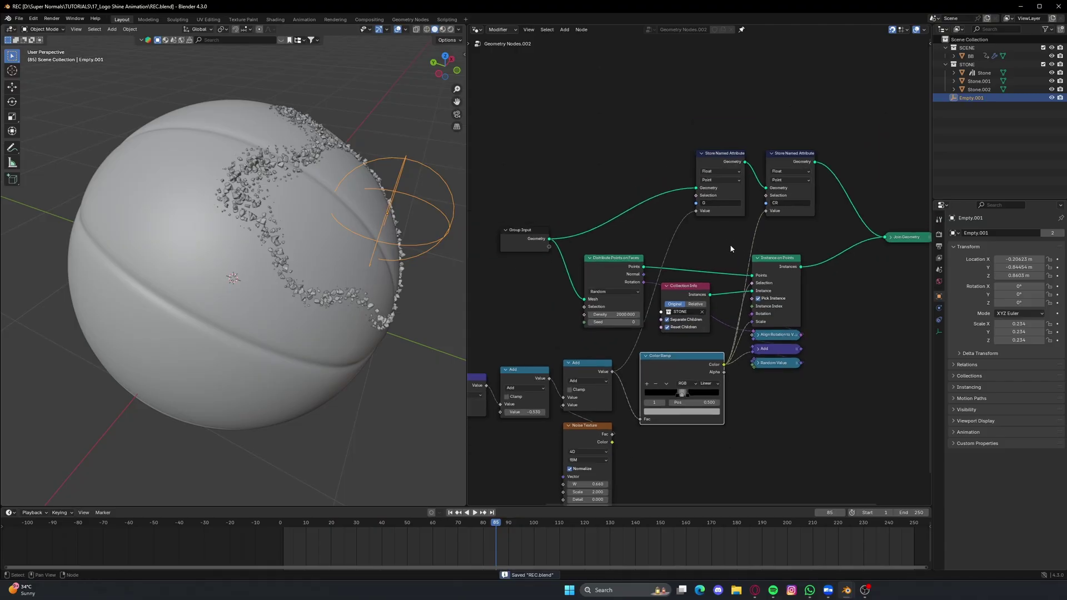
{"action": "scroll", "coordinate": [731, 248], "scroll_direction": "down", "scroll_amount": 1}
{"action": "middle_click_drag", "start_coordinate": [732, 248], "coordinate": [644, 241]}
{"action": "left_click_drag", "start_coordinate": [927, 503], "coordinate": [908, 254]}
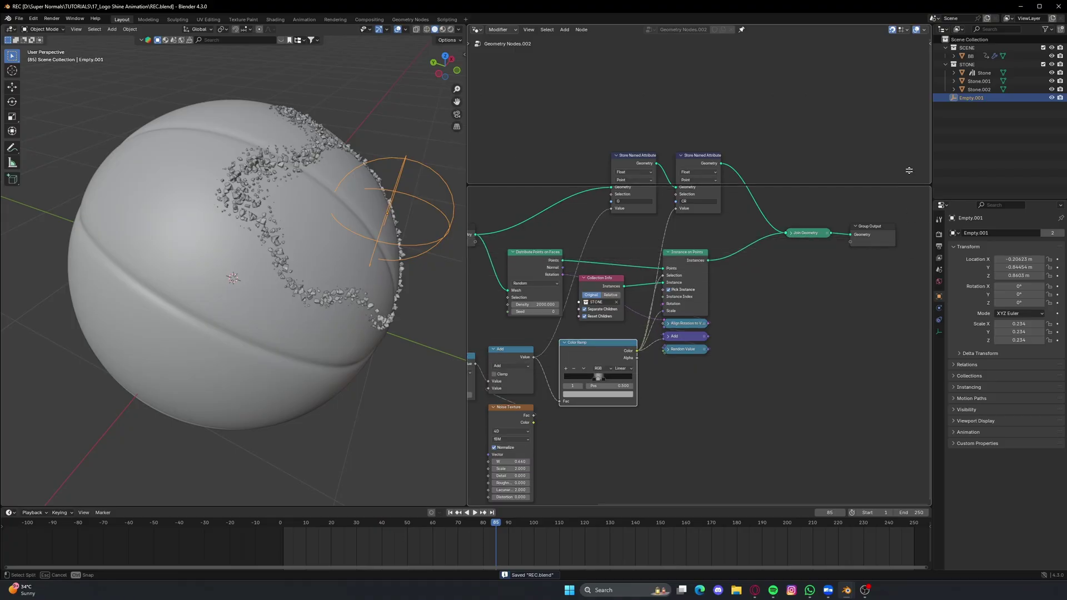
{"action": "left_click", "coordinate": [909, 145]}
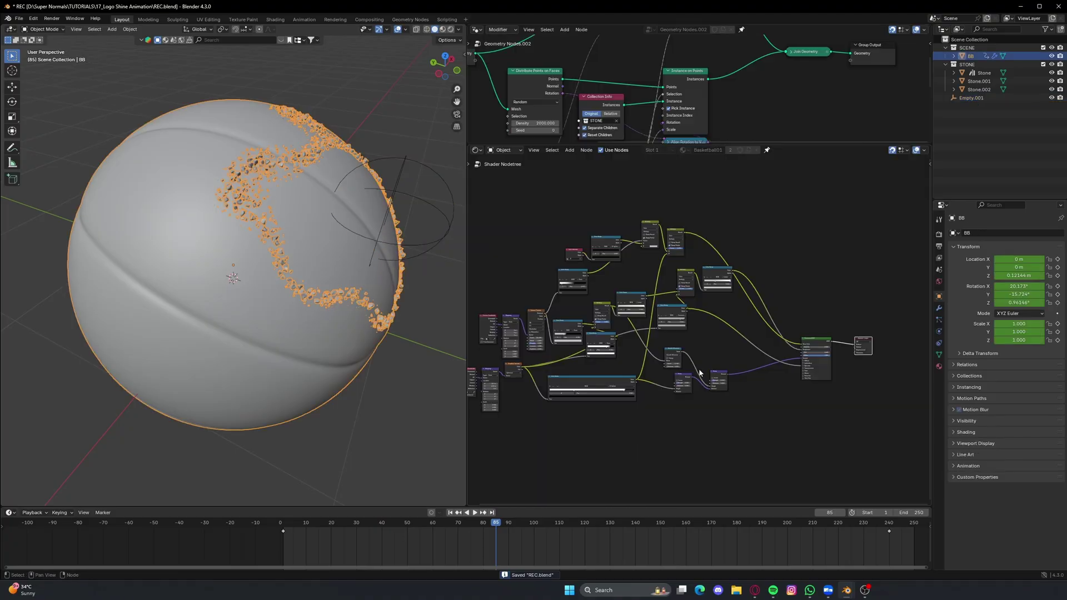
- Move the Material Output node farther from the Principled BSDF in the basketball's material to make room between them
{"action": "scroll", "coordinate": [699, 374], "scroll_direction": "up", "scroll_amount": 4}
{"action": "middle_click_drag", "start_coordinate": [628, 370], "coordinate": [685, 369]}
{"action": "scroll", "coordinate": [667, 368], "scroll_direction": "down", "scroll_amount": 2}
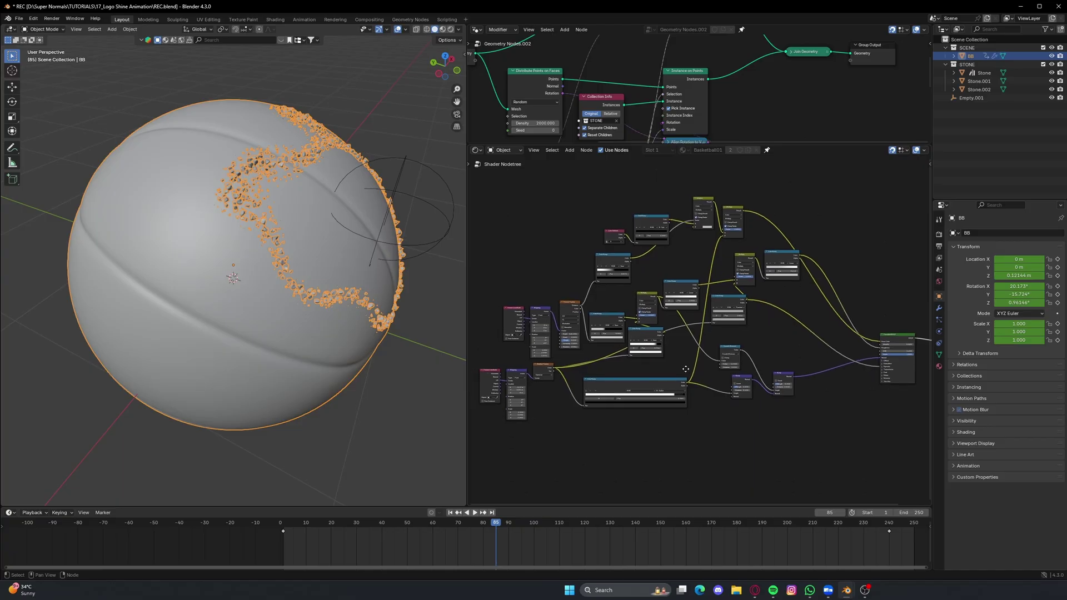
{"action": "middle_click_drag", "start_coordinate": [850, 393], "coordinate": [622, 352]}
{"action": "scroll", "coordinate": [621, 352], "scroll_direction": "up", "scroll_amount": 7}
{"action": "middle_click_drag", "start_coordinate": [547, 341], "coordinate": [857, 432]}
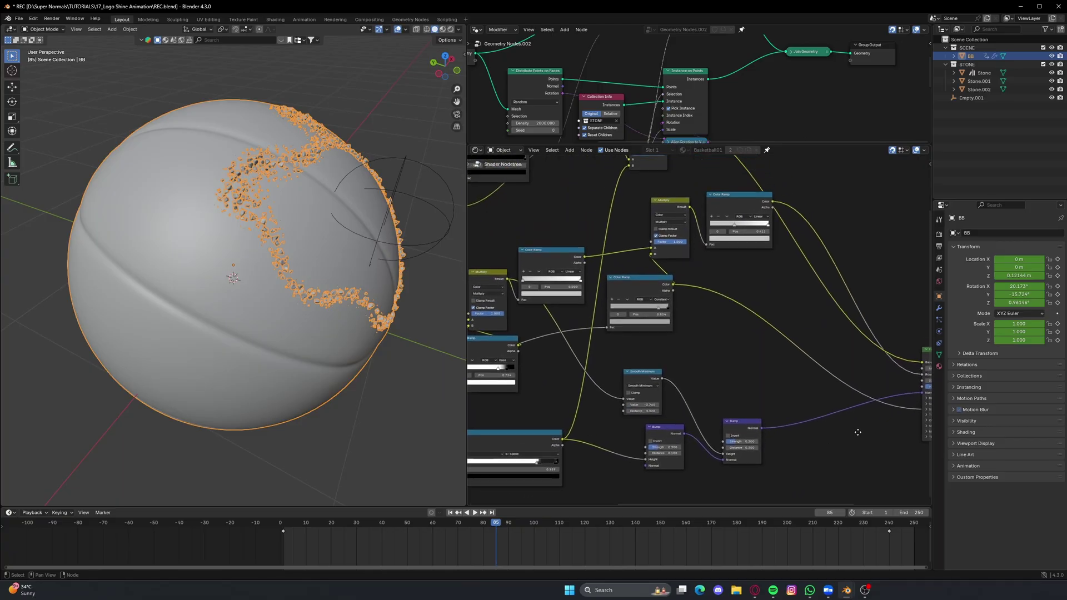
{"action": "scroll", "coordinate": [586, 216], "scroll_direction": "down", "scroll_amount": 5}
{"action": "middle_click_drag", "start_coordinate": [781, 370], "coordinate": [545, 301]}
{"action": "scroll", "coordinate": [689, 336], "scroll_direction": "up", "scroll_amount": 5}
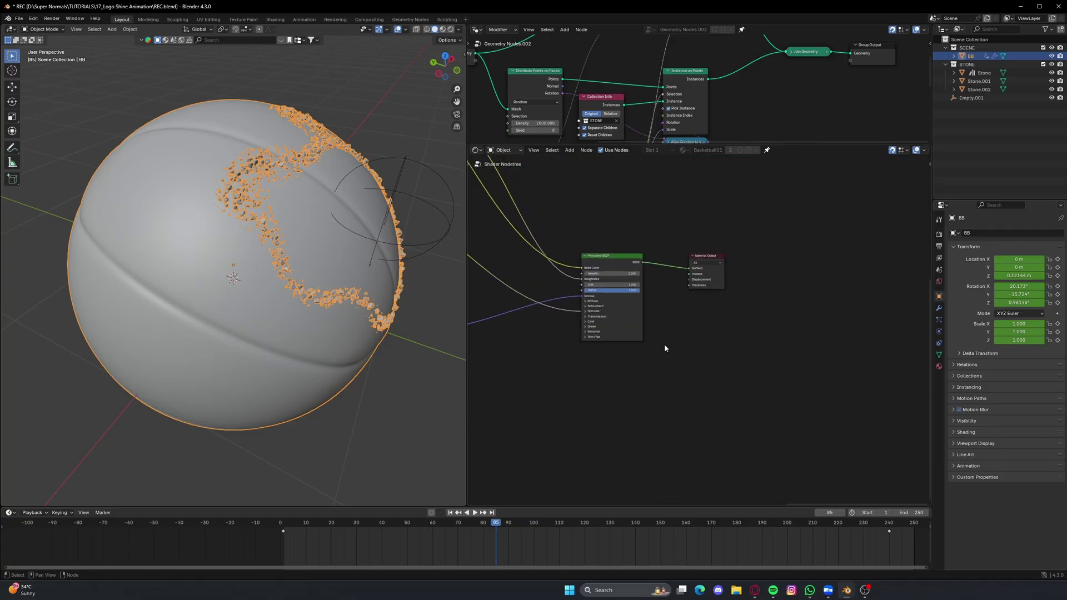
{"action": "left_click_drag", "start_coordinate": [706, 253], "coordinate": [855, 256]}
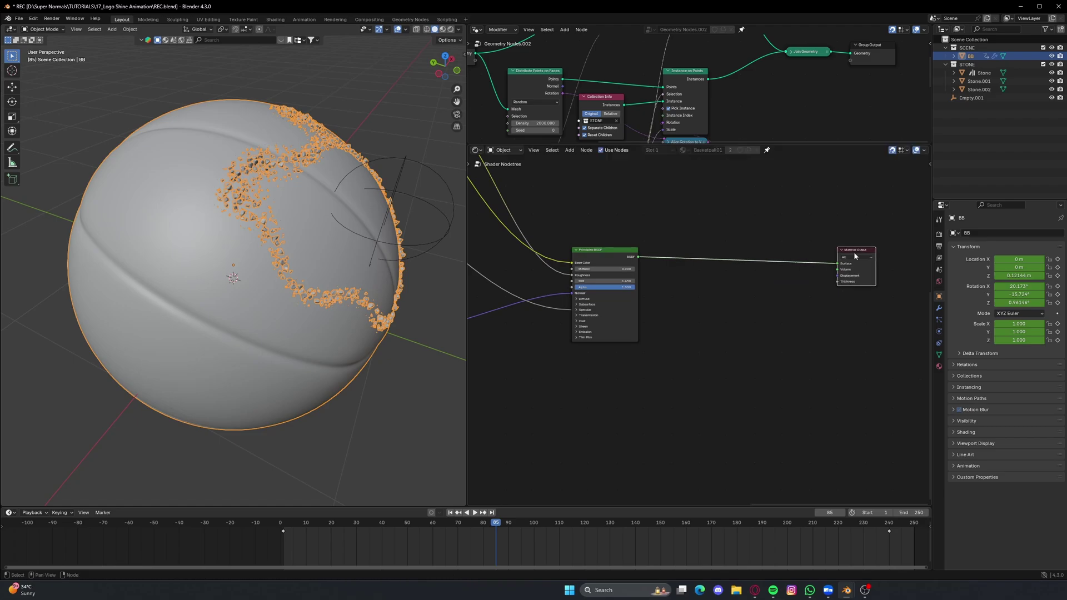
{"action": "scroll", "coordinate": [653, 294], "scroll_direction": "up", "scroll_amount": 2}
{"action": "middle_click_drag", "start_coordinate": [668, 360], "coordinate": [651, 276]}
{"action": "scroll", "coordinate": [593, 209], "scroll_direction": "down", "scroll_amount": 1}
{"action": "middle_click_drag", "start_coordinate": [593, 209], "coordinate": [584, 262]}
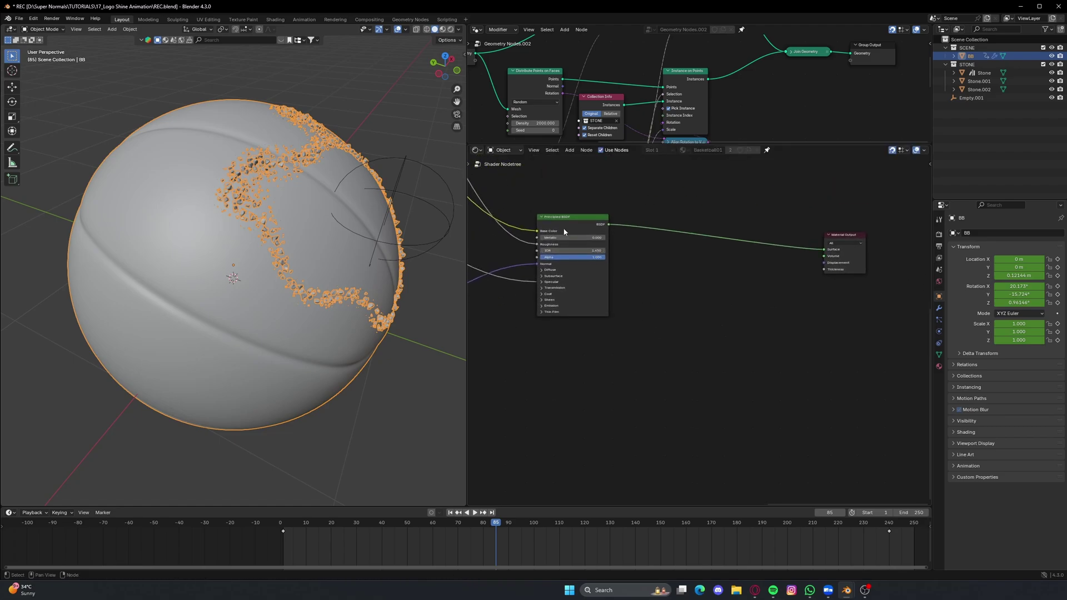
- Duplicate the Principled BSDF, combine the original and the copy with a Mix Shader before the Material Output, and save the file
{"action": "left_click", "coordinate": [565, 232]}
{"action": "key", "text": "shift+d"}
{"action": "left_click", "coordinate": [640, 365]}
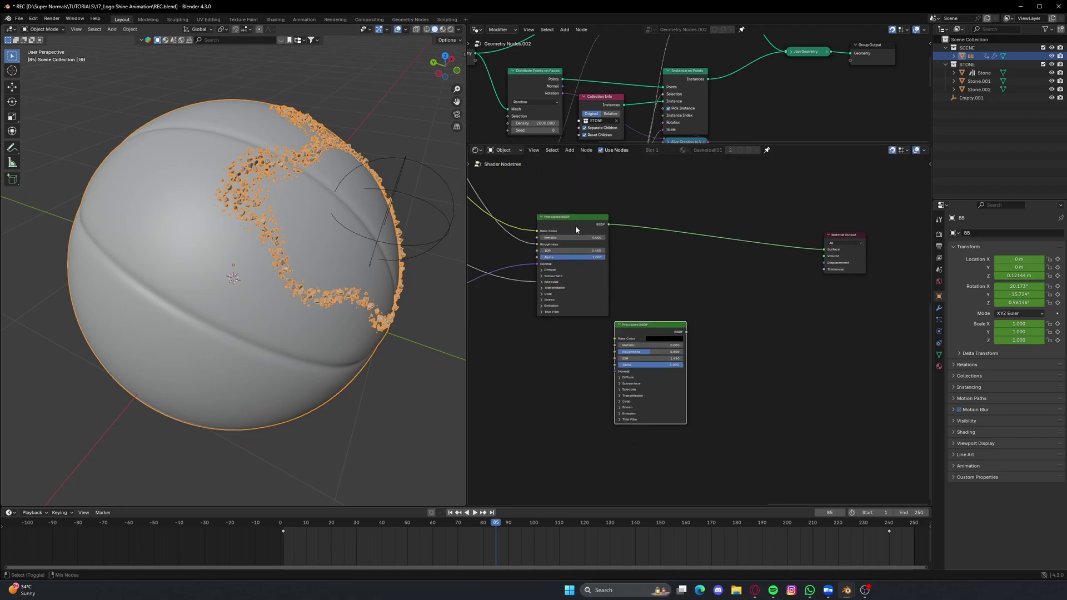
{"action": "right_click_drag", "start_coordinate": [571, 219], "coordinate": [662, 329], "text": "ctrl+shift"}
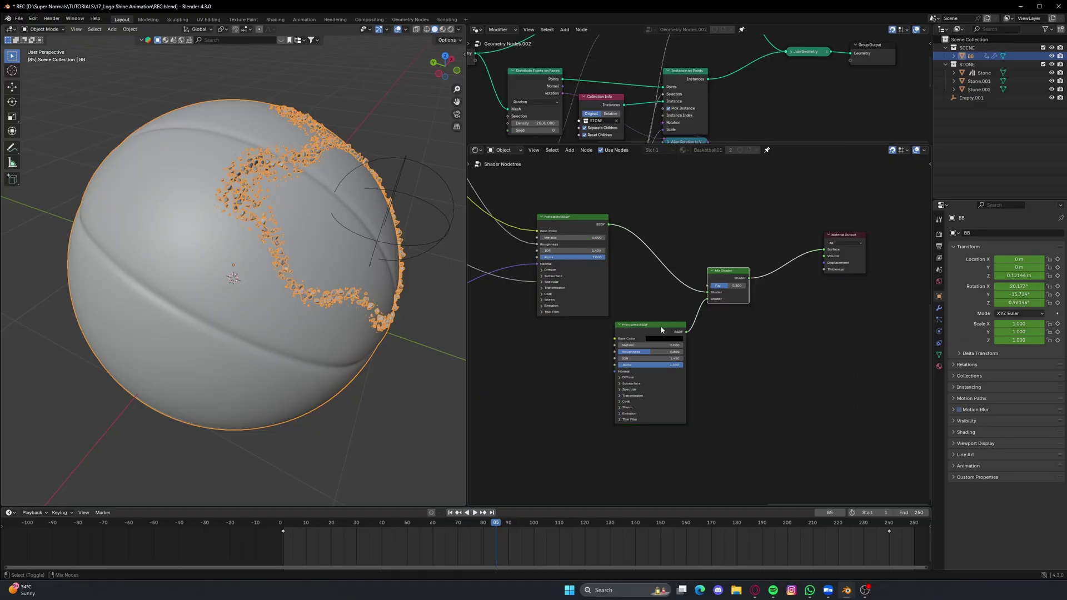
{"action": "left_click_drag", "start_coordinate": [735, 270], "coordinate": [761, 235]}
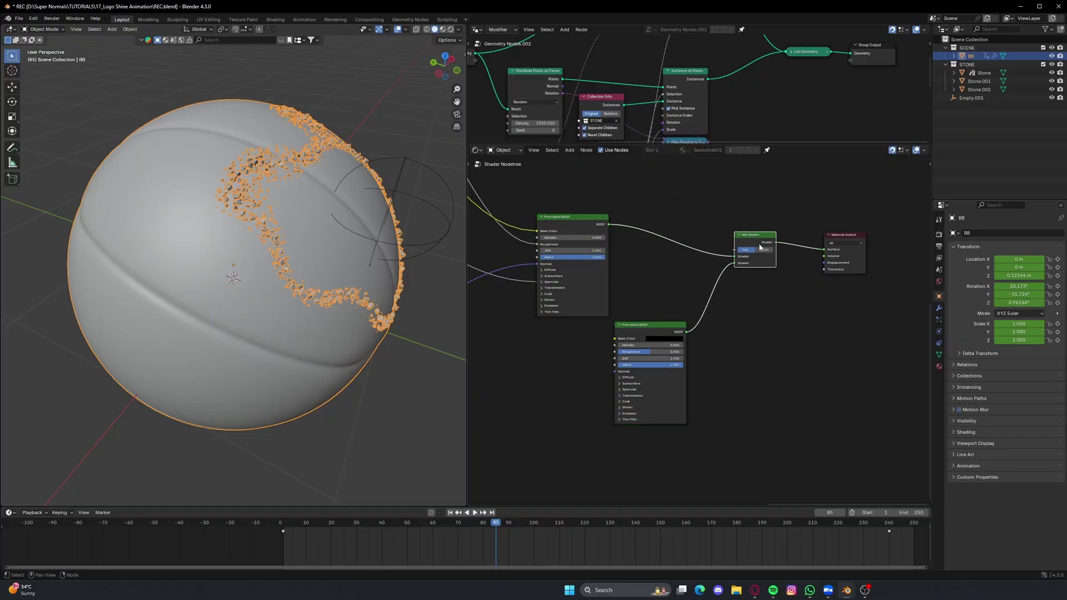
{"action": "left_click_drag", "start_coordinate": [653, 333], "coordinate": [648, 345]}
{"action": "middle_click_drag", "start_coordinate": [647, 345], "coordinate": [689, 332]}
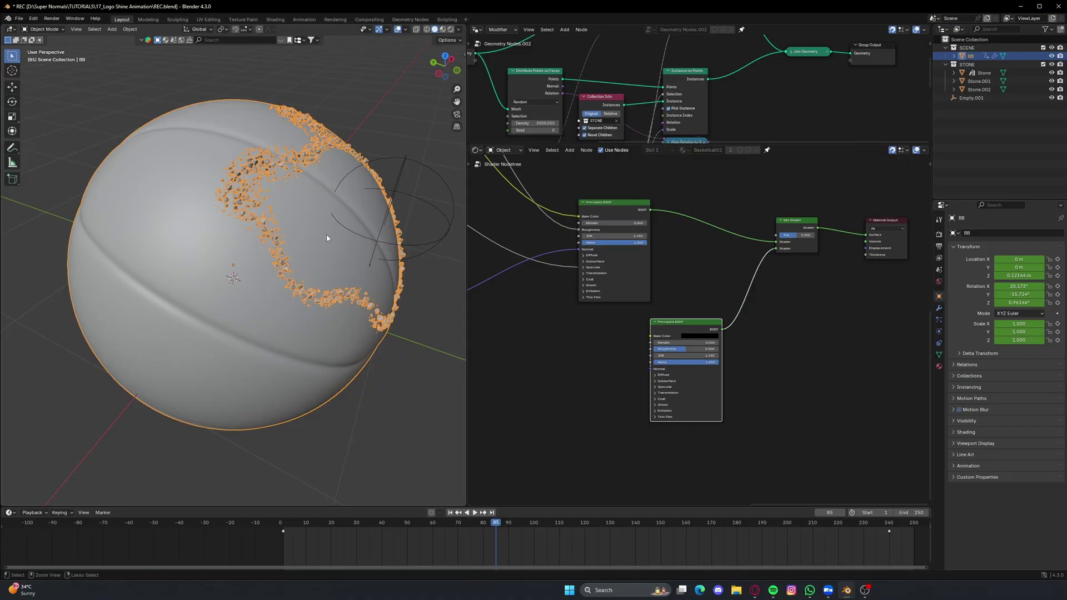
{"action": "key", "text": "ctrl+s"}
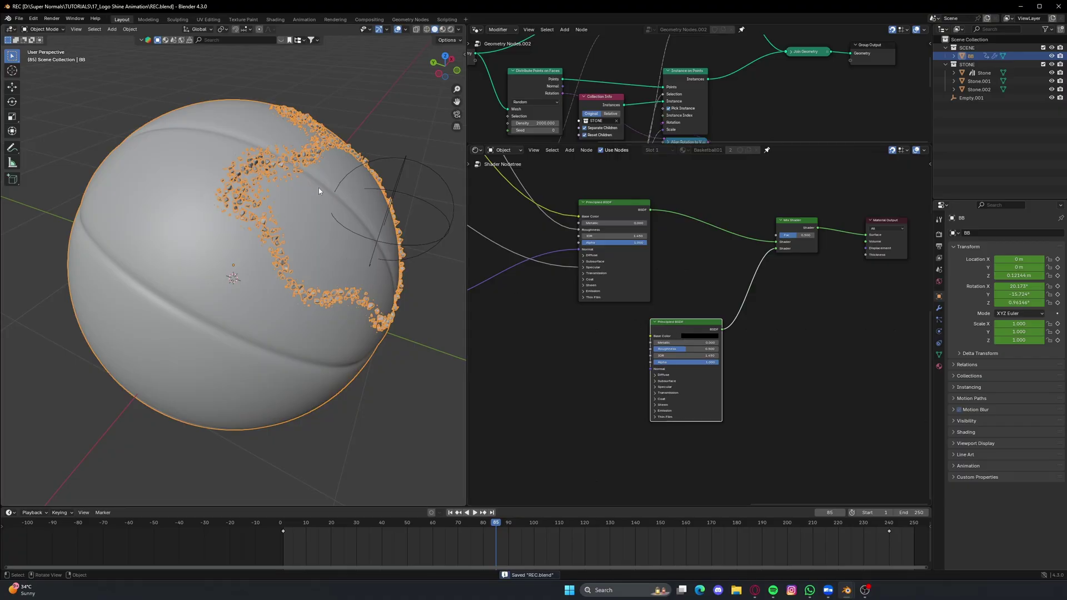
- Switch the viewport to rendered shading and shift the duplicated Principled BSDF slightly away from the Mix Shader
{"action": "left_click", "coordinate": [443, 30]}
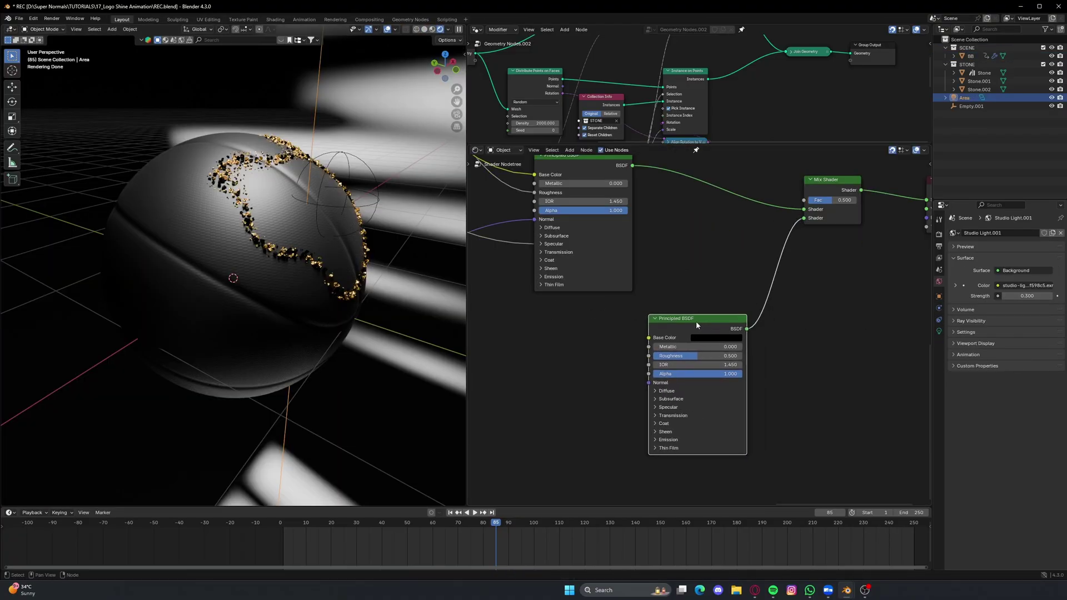
{"action": "middle_click_drag", "start_coordinate": [605, 351], "coordinate": [624, 343]}
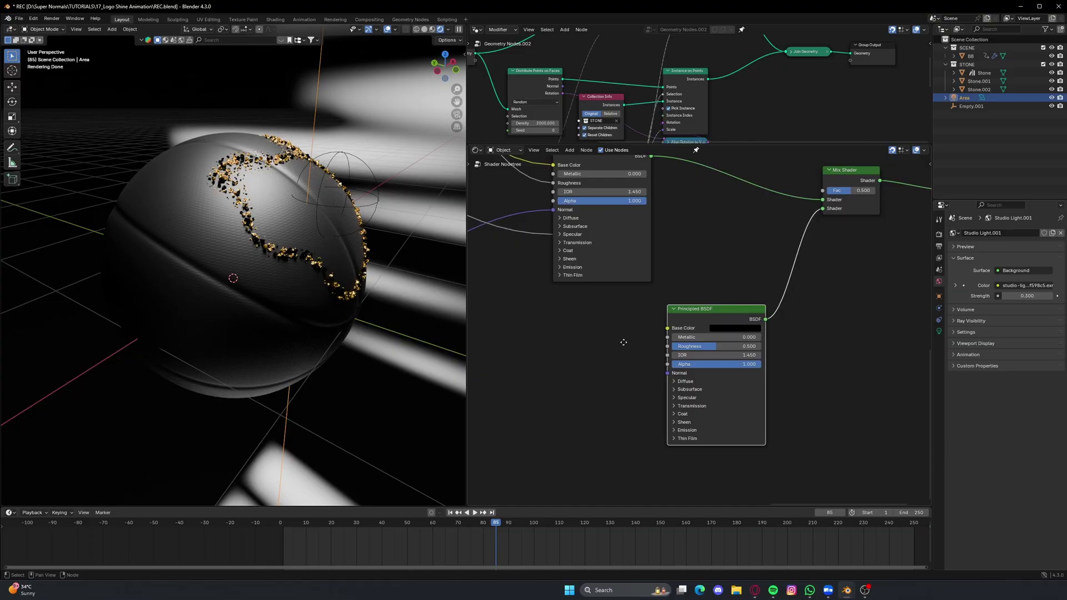
{"action": "left_click_drag", "start_coordinate": [721, 318], "coordinate": [696, 318]}
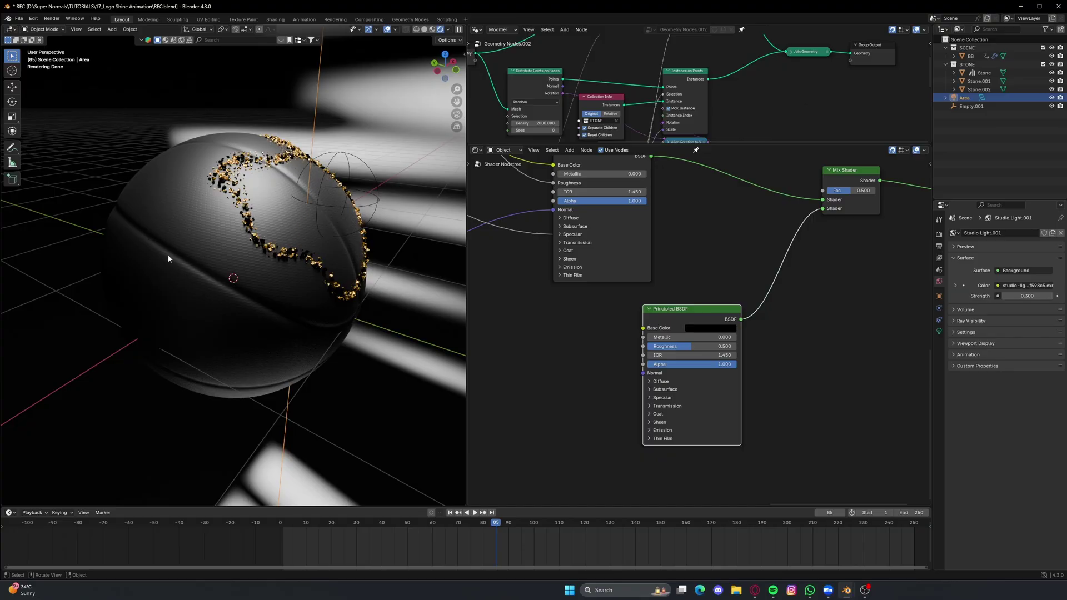
- Add a Voronoi Texture node in free space beside the duplicated Principled BSDF
{"action": "middle_click_drag", "start_coordinate": [667, 359], "coordinate": [755, 336]}
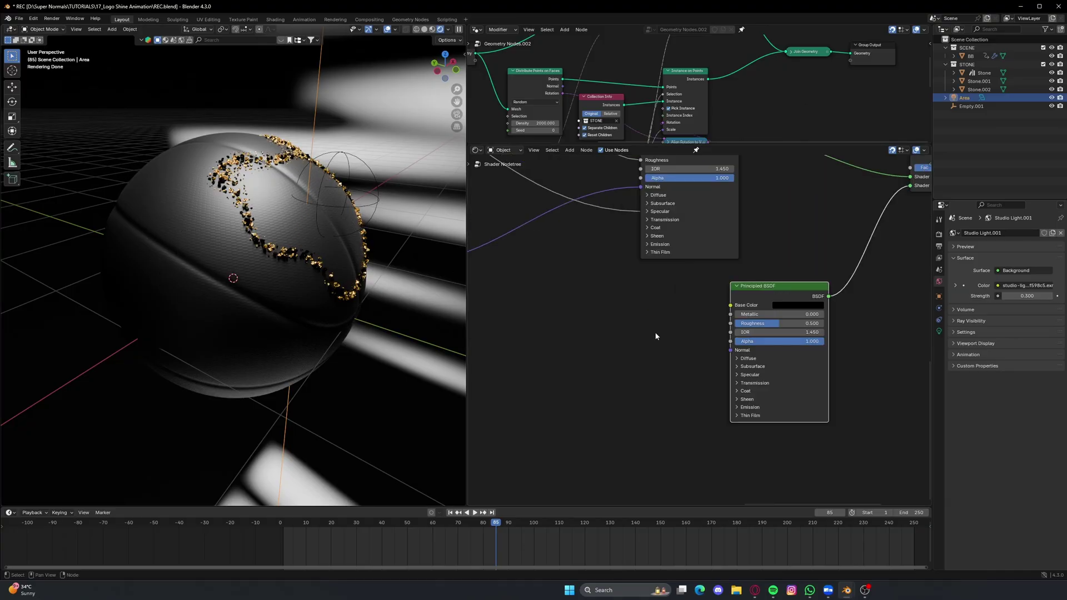
{"action": "scroll", "coordinate": [622, 336], "scroll_direction": "up", "scroll_amount": 2}
{"action": "middle_click_drag", "start_coordinate": [613, 338], "coordinate": [663, 328]}
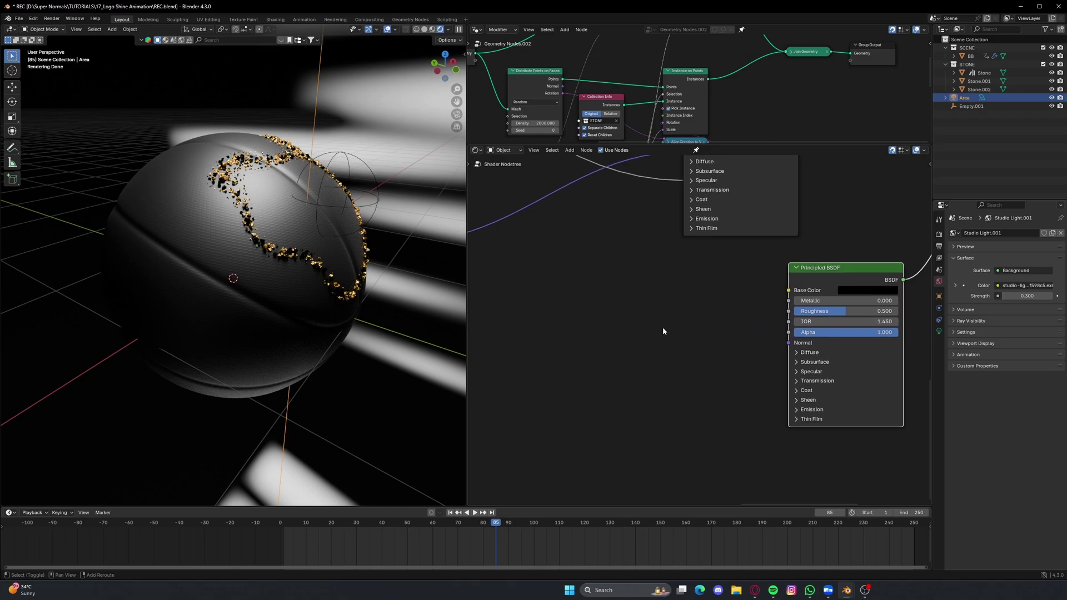
{"action": "key", "text": "shift+a"}
{"action": "type", "text": "vornoi"}
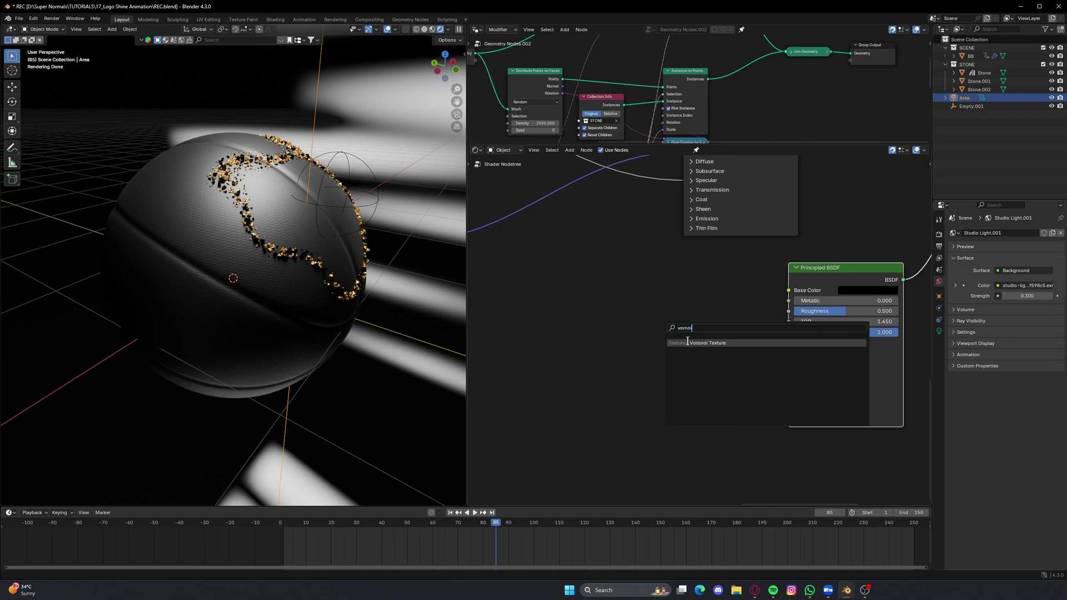
{"action": "left_click", "coordinate": [687, 340]}
{"action": "left_click", "coordinate": [628, 322]}
- Set the Voronoi Texture to 2D with the Chebychev distance metric
{"action": "middle_click_drag", "start_coordinate": [686, 375], "coordinate": [693, 337]}
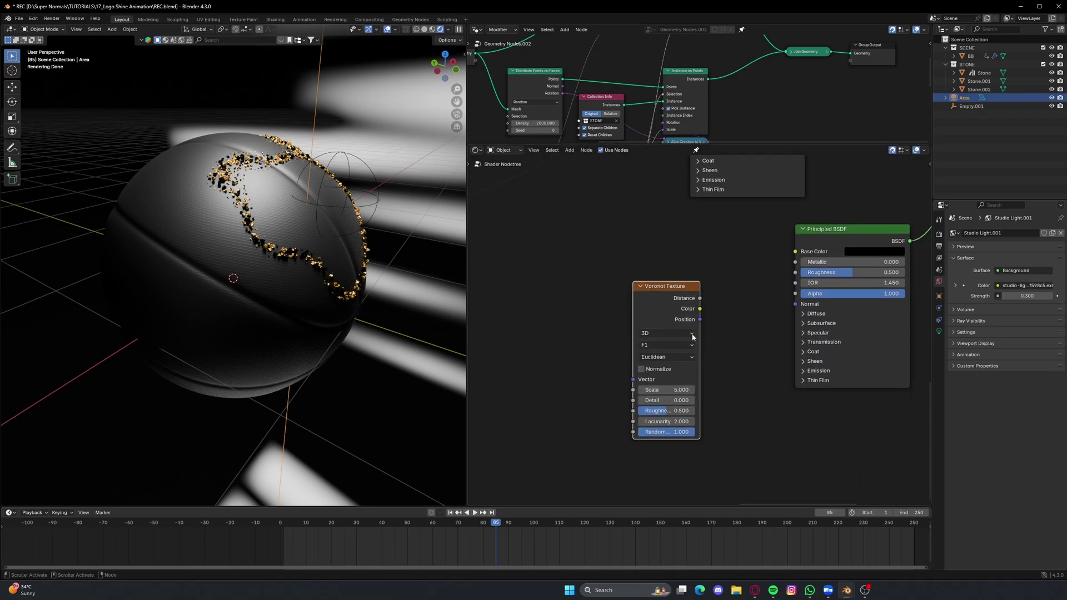
{"action": "left_click_drag", "start_coordinate": [685, 319], "coordinate": [684, 310]}
{"action": "left_click", "coordinate": [658, 323]}
{"action": "left_click", "coordinate": [656, 357]}
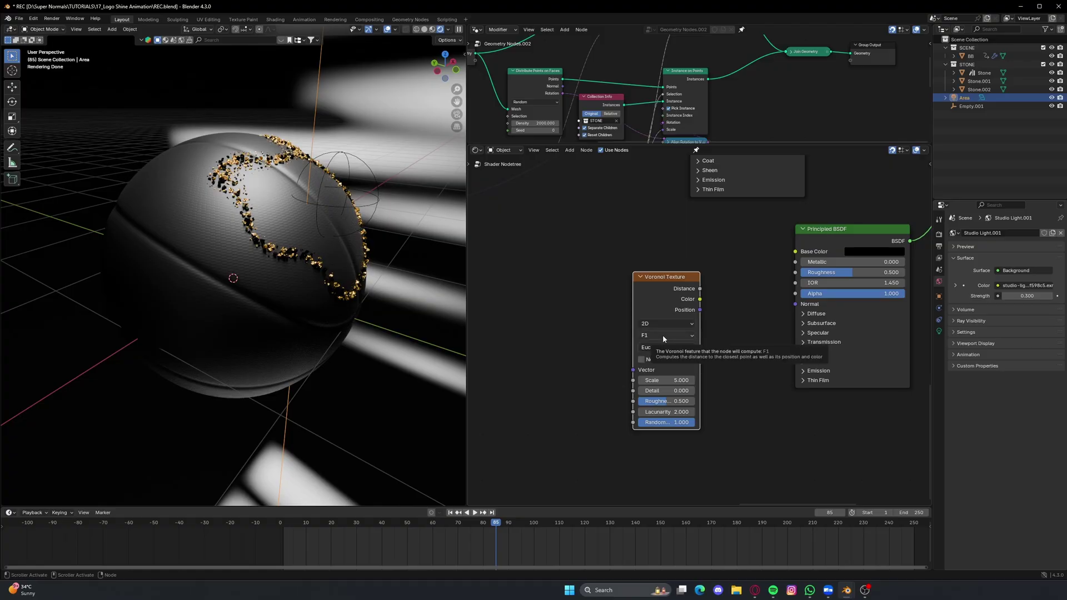
{"action": "left_click", "coordinate": [664, 347]}
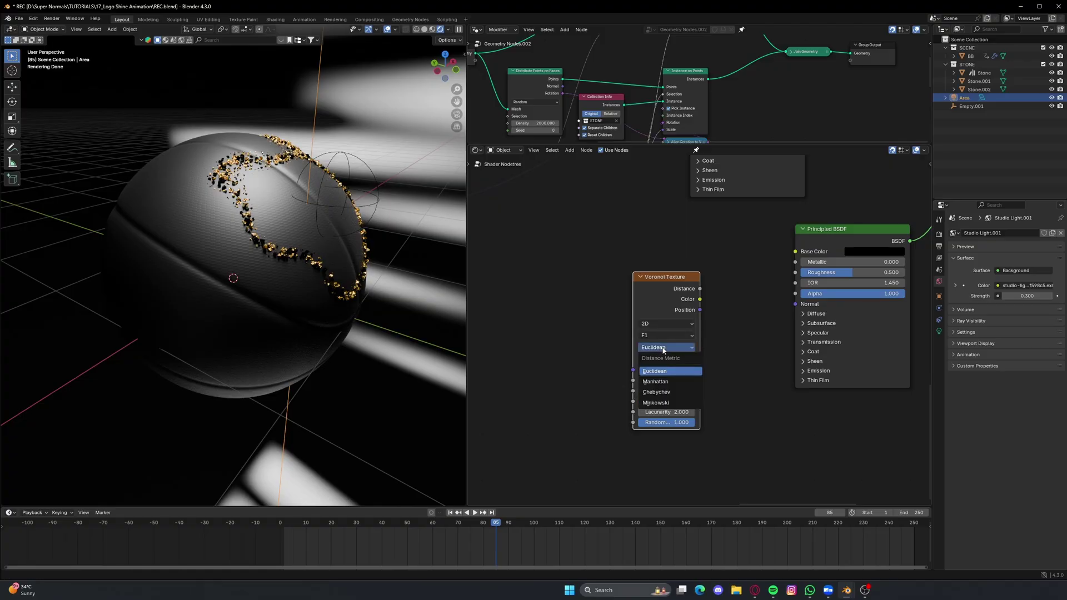
{"action": "left_click", "coordinate": [670, 394]}
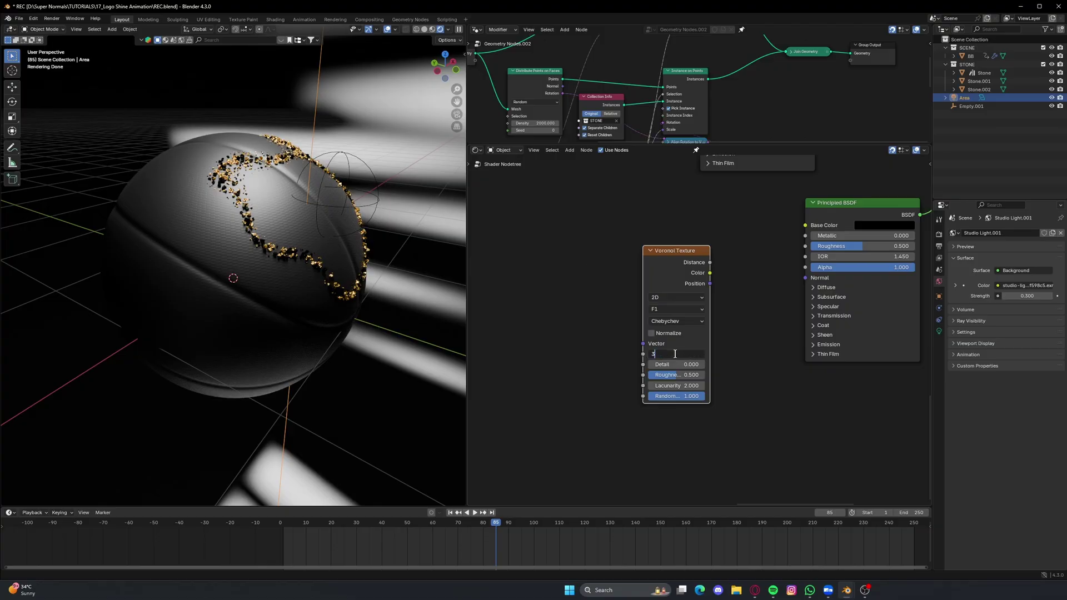
- Set the Voronoi Texture's Scale to 300 and its Roughness to 0
{"action": "key", "text": "Return"}
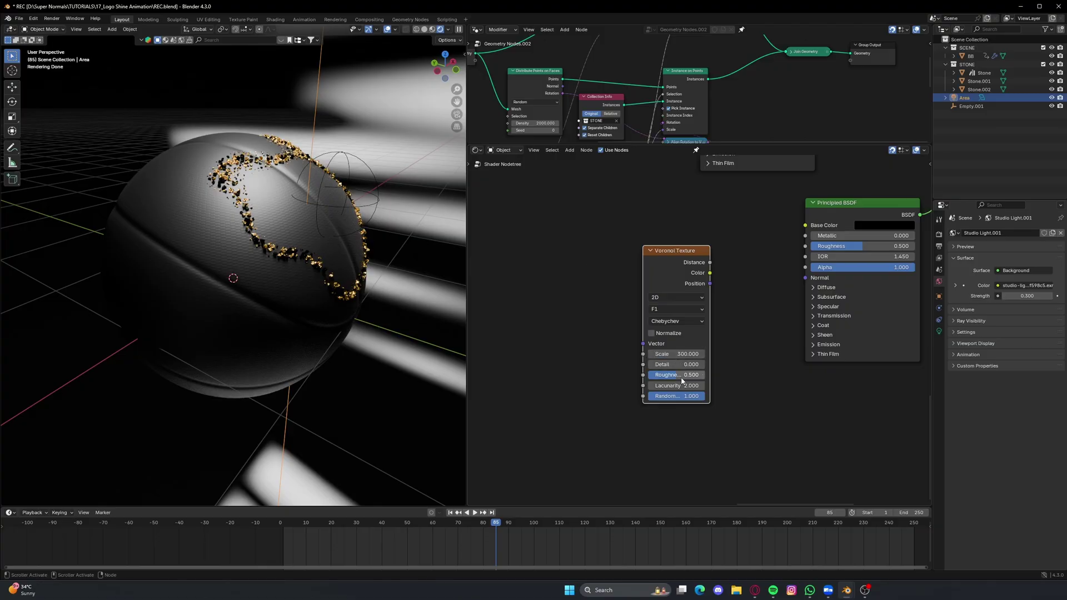
{"action": "left_click_drag", "start_coordinate": [682, 376], "coordinate": [656, 376]}
{"action": "scroll", "coordinate": [619, 326], "scroll_direction": "down", "scroll_amount": 1}
{"action": "middle_click_drag", "start_coordinate": [584, 313], "coordinate": [619, 326]}
{"action": "key", "text": "shift+a"}
{"action": "left_click", "coordinate": [597, 269]}
{"action": "type", "text": "te"}
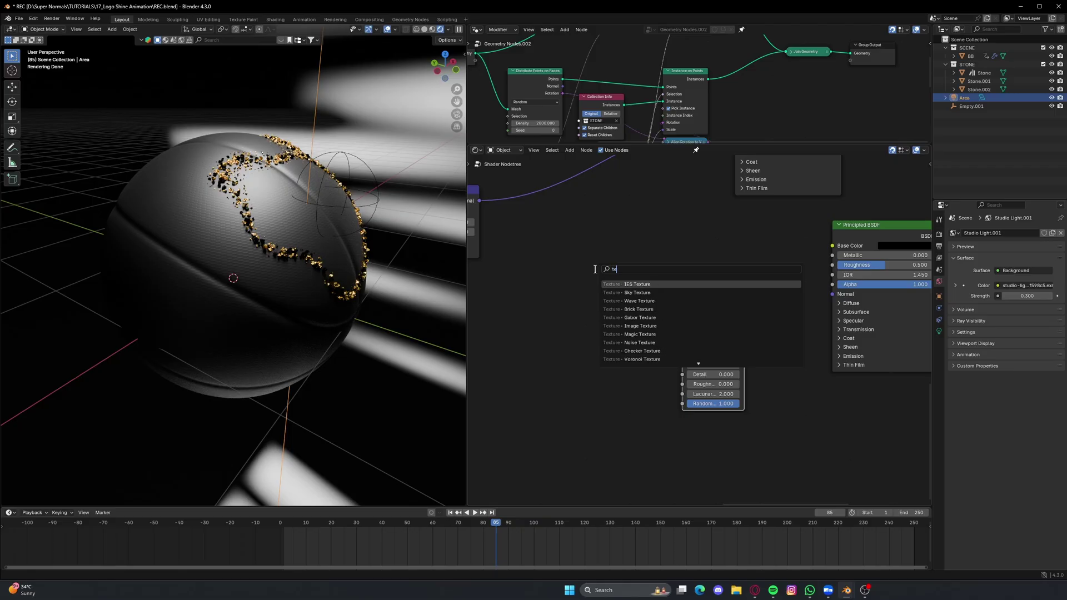
{"action": "key", "text": "Escape"}
- Duplicate the existing Texture Coordinate and Mapping nodes and place the copies beside the new Voronoi Texture
{"action": "scroll", "coordinate": [569, 271], "scroll_direction": "down", "scroll_amount": 1}
{"action": "middle_click_drag", "start_coordinate": [489, 268], "coordinate": [741, 360]}
{"action": "middle_click_drag", "start_coordinate": [478, 324], "coordinate": [668, 332]}
{"action": "scroll", "coordinate": [668, 331], "scroll_direction": "down", "scroll_amount": 1}
{"action": "middle_click_drag", "start_coordinate": [565, 306], "coordinate": [745, 336]}
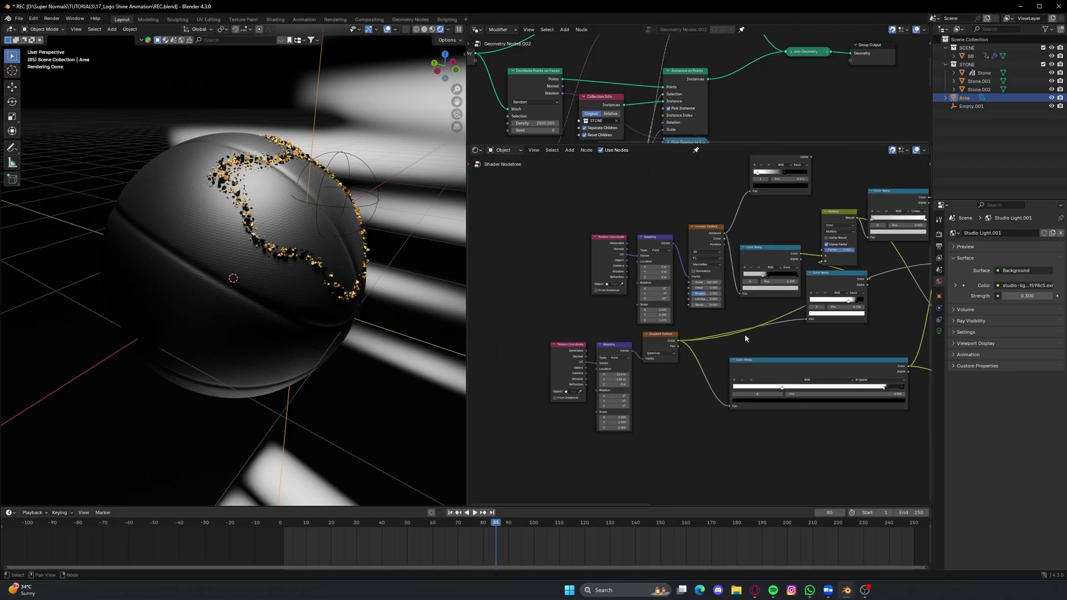
{"action": "left_click_drag", "start_coordinate": [653, 213], "coordinate": [614, 270]}
{"action": "key", "text": "shift+d"}
{"action": "left_click", "coordinate": [903, 423]}
{"action": "scroll", "coordinate": [703, 421], "scroll_direction": "up", "scroll_amount": 9}
{"action": "middle_click_drag", "start_coordinate": [902, 422], "coordinate": [654, 445]}
{"action": "left_click_drag", "start_coordinate": [676, 383], "coordinate": [705, 282]}
- Connect the duplicated Mapping node's Vector output to the new Voronoi Texture's Vector input
{"action": "middle_click_drag", "start_coordinate": [705, 282], "coordinate": [628, 289]}
{"action": "left_click", "coordinate": [681, 294]}
{"action": "left_click", "coordinate": [532, 301]}
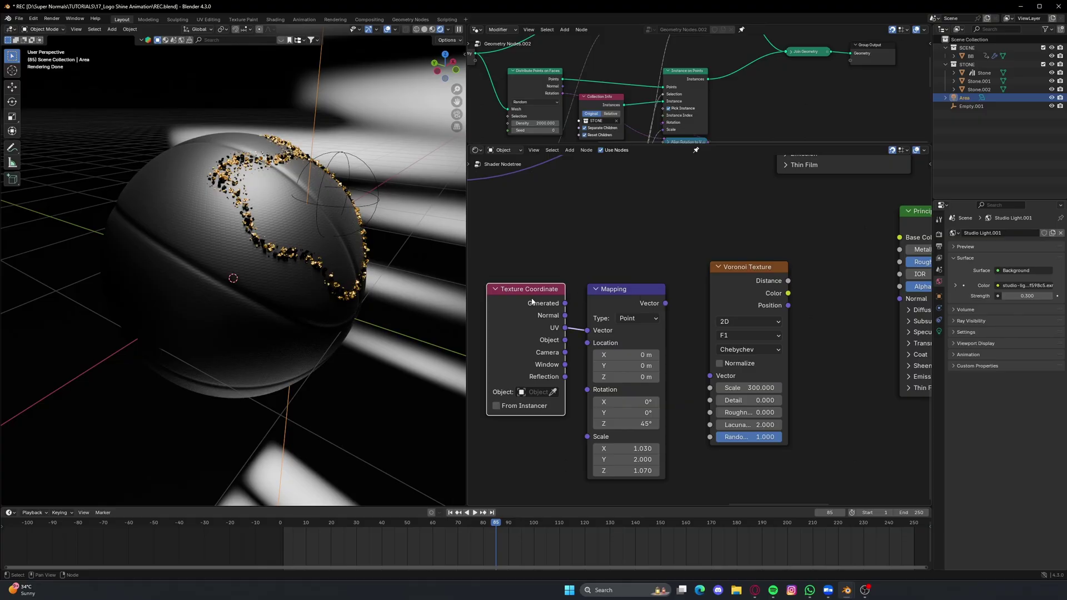
{"action": "left_click", "coordinate": [625, 298]}
{"action": "left_click_drag", "start_coordinate": [665, 302], "coordinate": [709, 375]}
{"action": "scroll", "coordinate": [798, 326], "scroll_direction": "down", "scroll_amount": 1}
{"action": "scroll", "coordinate": [798, 325], "scroll_direction": "down", "scroll_amount": 1}
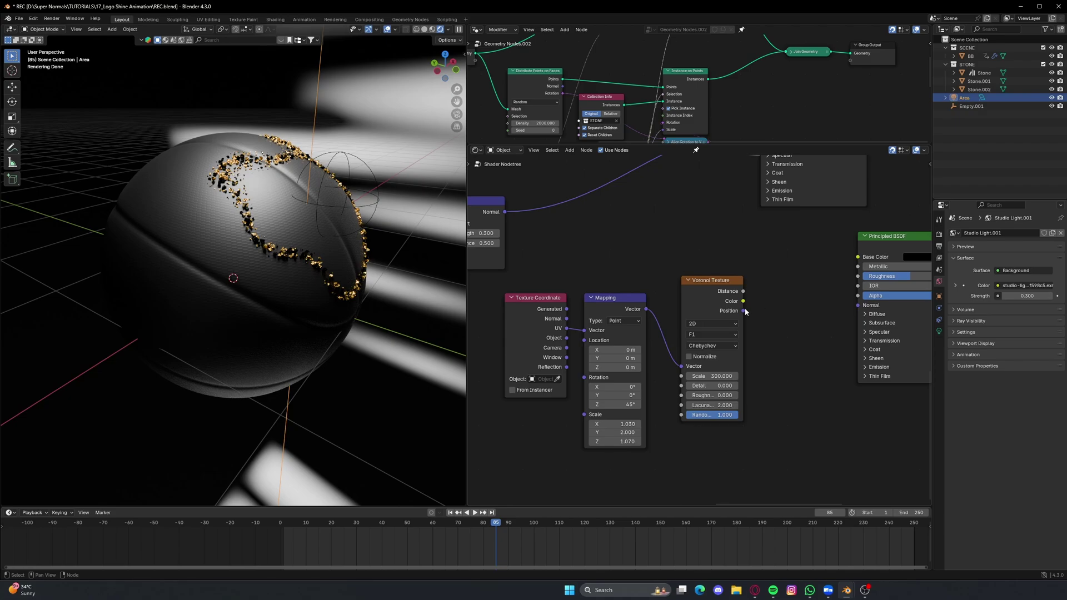
- Feed the Voronoi Distance into the Height of a new Bump node, connect its Normal to the duplicated Principled BSDF, and save
{"action": "left_click_drag", "start_coordinate": [743, 291], "coordinate": [770, 333]}
{"action": "type", "text": "bump"}
{"action": "key", "text": "Return"}
{"action": "left_click", "coordinate": [770, 291]}
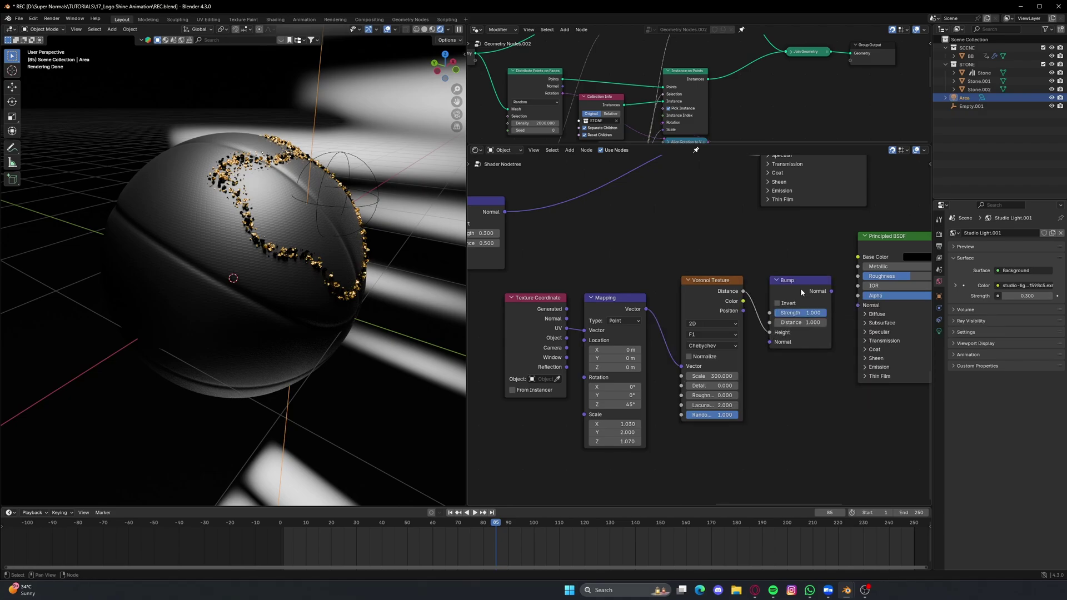
{"action": "left_click_drag", "start_coordinate": [832, 296], "coordinate": [854, 310]}
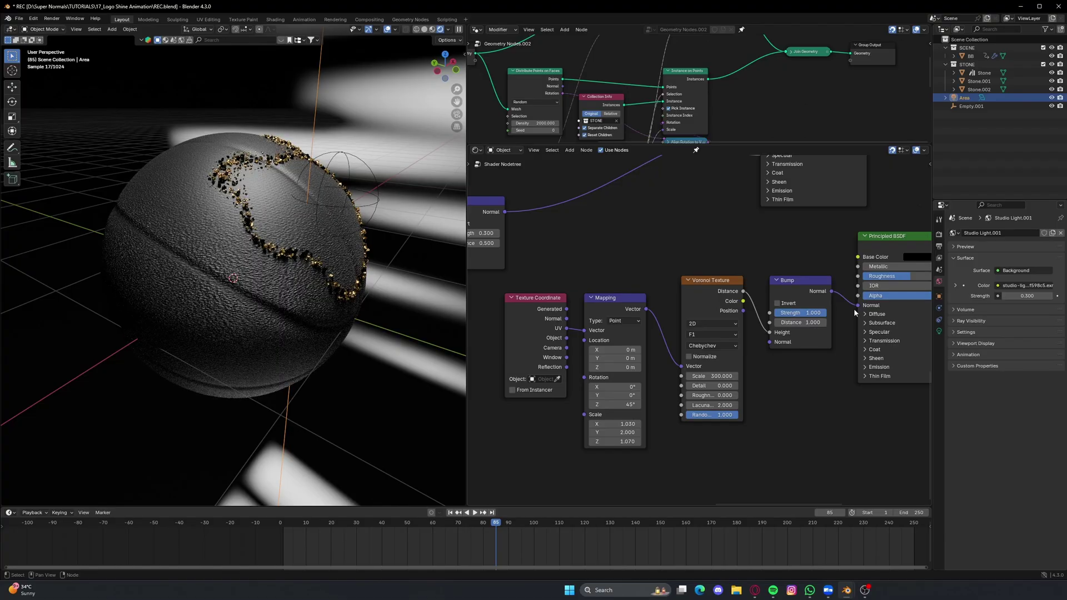
{"action": "key", "text": "ctrl+s"}
- Set the duplicated Mapping node's X, Y and Z scale to 1
{"action": "scroll", "coordinate": [253, 269], "scroll_direction": "up", "scroll_amount": 1}
{"action": "middle_click_drag", "start_coordinate": [646, 430], "coordinate": [678, 425]}
{"action": "left_click_drag", "start_coordinate": [655, 418], "coordinate": [656, 437]}
{"action": "type", "text": "1"}
{"action": "key", "text": "Return"}
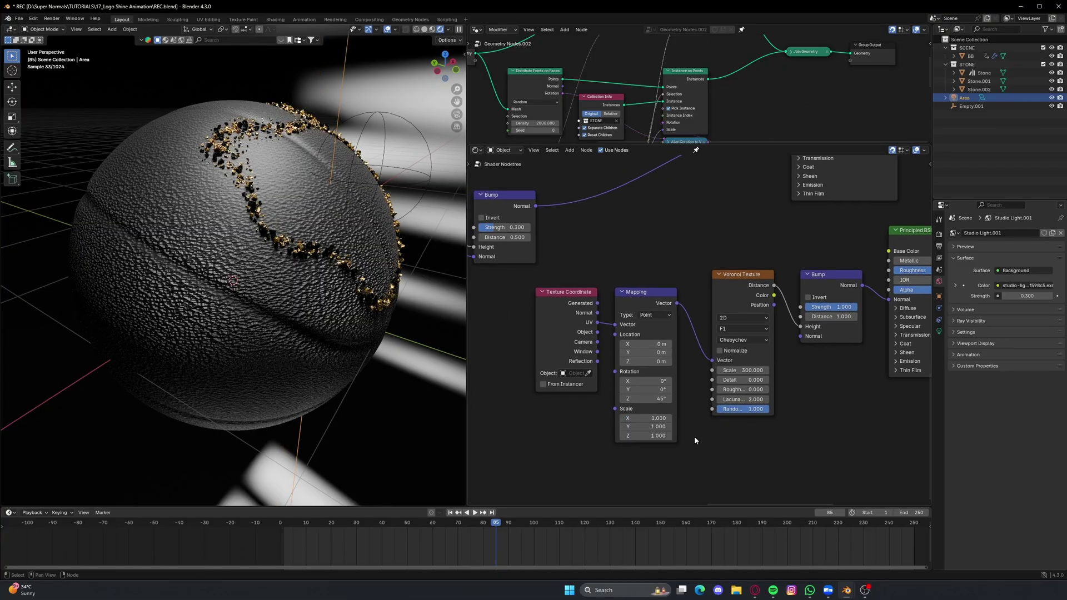
- Set the Voronoi Texture's Randomness to 0.033 and the Mapping node's X rotation to 45°, and save the file
{"action": "scroll", "coordinate": [694, 436], "scroll_direction": "up", "scroll_amount": 1}
{"action": "left_click_drag", "start_coordinate": [779, 430], "coordinate": [731, 429]}
{"action": "key", "text": "ctrl+s"}
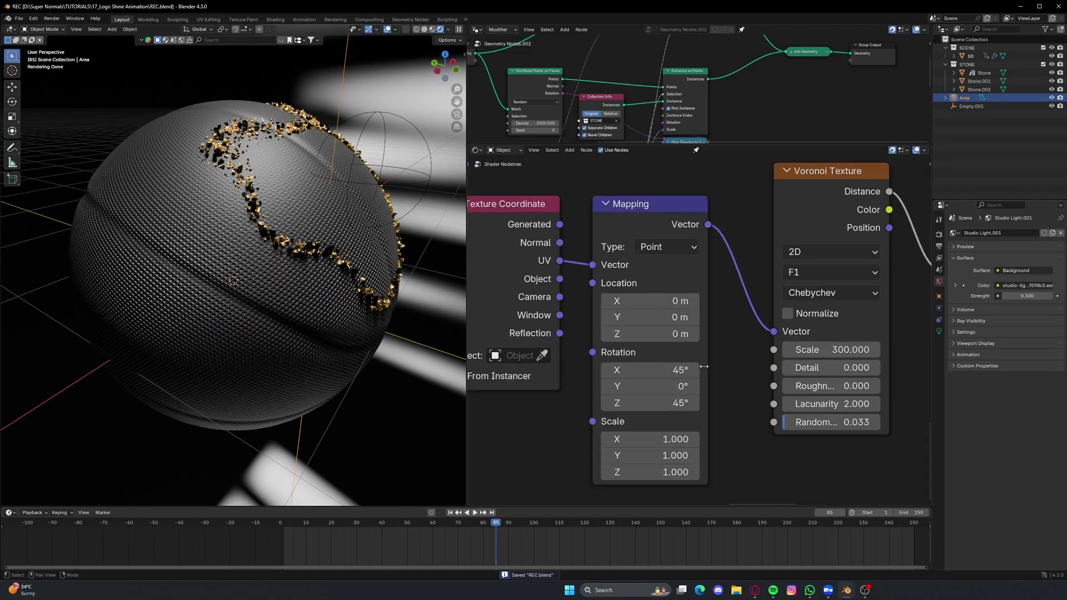
{"action": "left_click", "coordinate": [653, 234]}
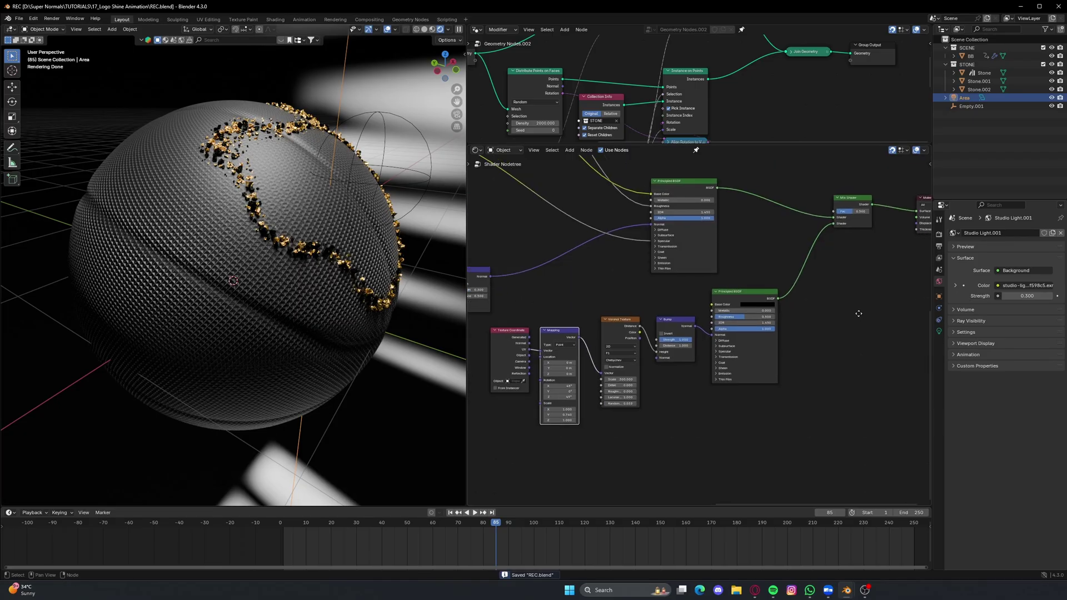
- Preview the duplicated Principled BSDF on its own by linking it directly to the Material Output
{"action": "scroll", "coordinate": [780, 316], "scroll_direction": "up", "scroll_amount": 5}
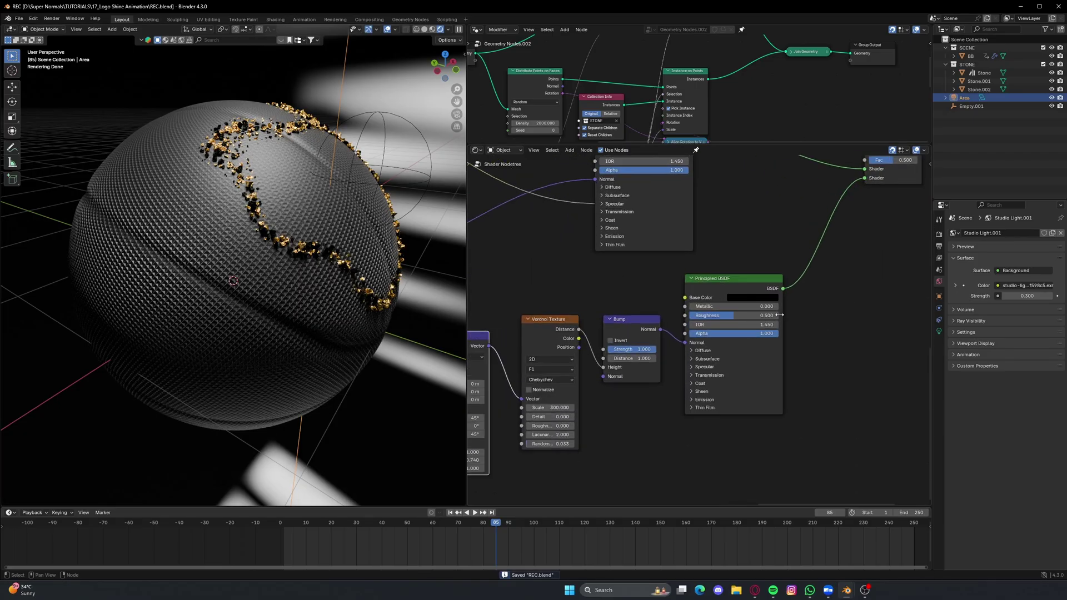
{"action": "left_click", "coordinate": [738, 287], "text": "ctrl+shift"}
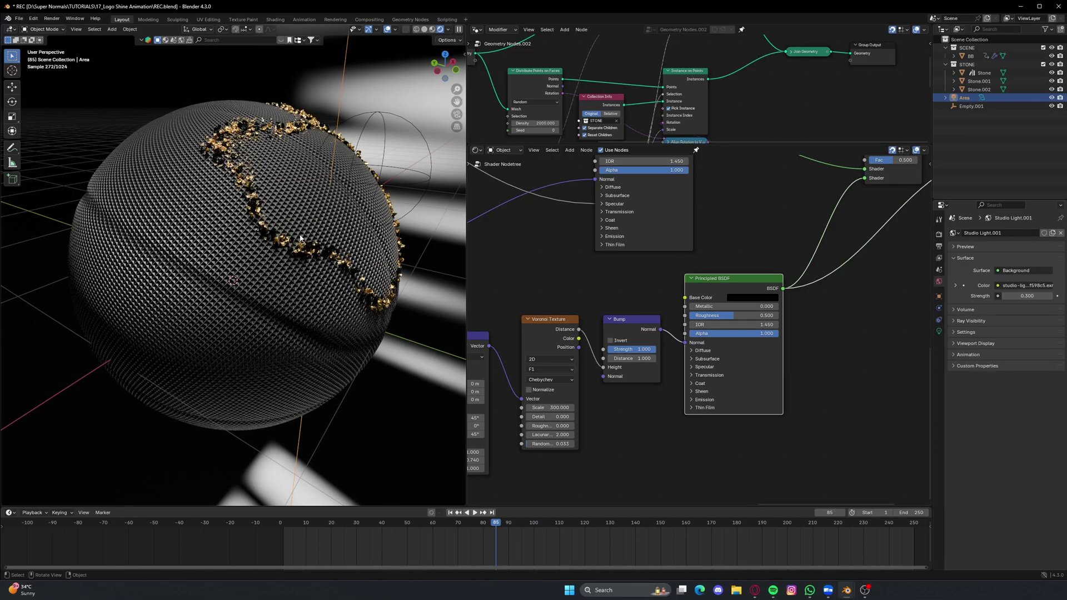
{"action": "scroll", "coordinate": [672, 327], "scroll_direction": "up", "scroll_amount": 2}
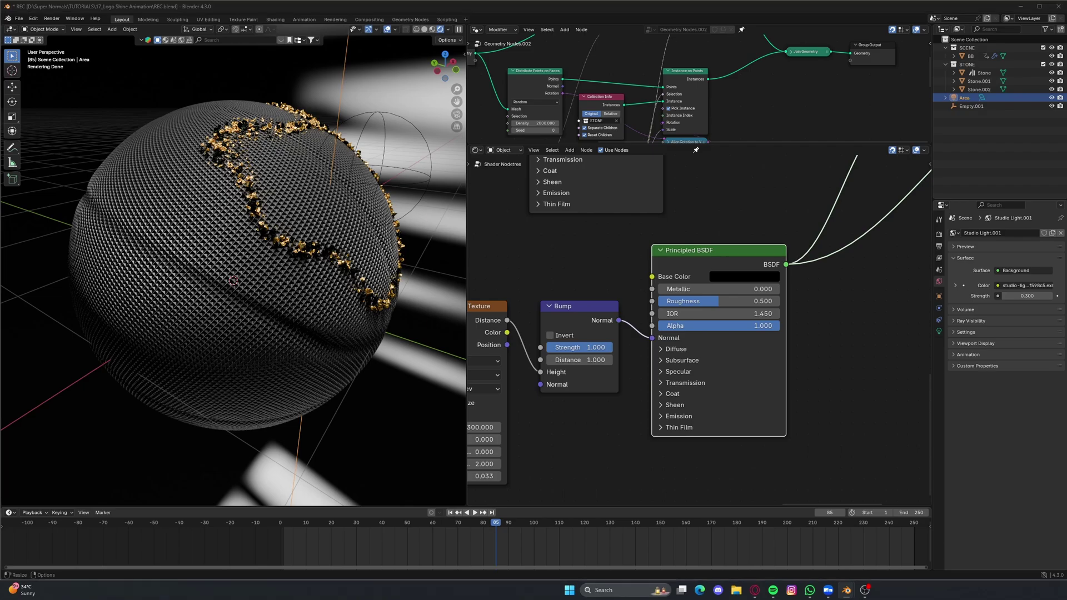
{"action": "left_click", "coordinate": [872, 343]}
- Paste a gold hex color as the duplicated Principled BSDF's Base Color, with Metallic at 1 and Roughness lowered below 0.3
{"action": "left_click", "coordinate": [758, 281]}
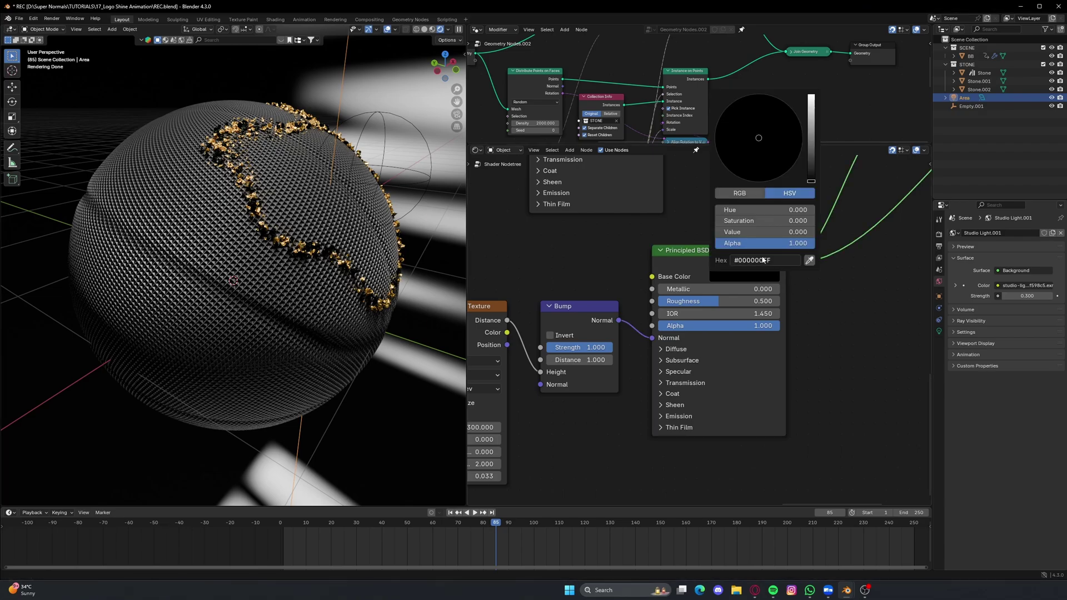
{"action": "left_click", "coordinate": [762, 260]}
{"action": "key", "text": "ctrl+v"}
{"action": "key", "text": "Return"}
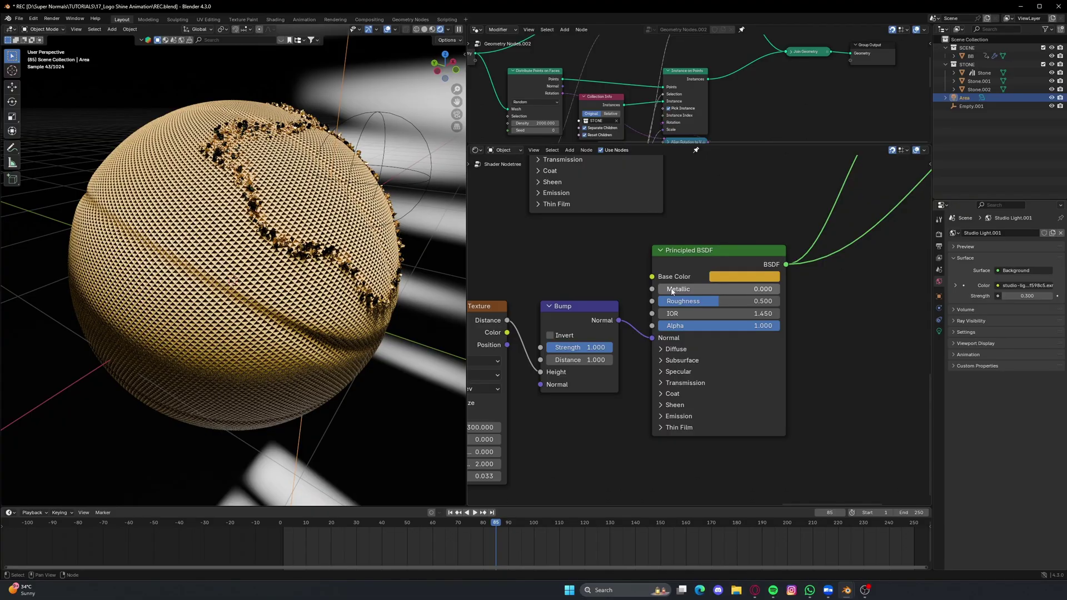
{"action": "left_click_drag", "start_coordinate": [684, 289], "coordinate": [780, 289]}
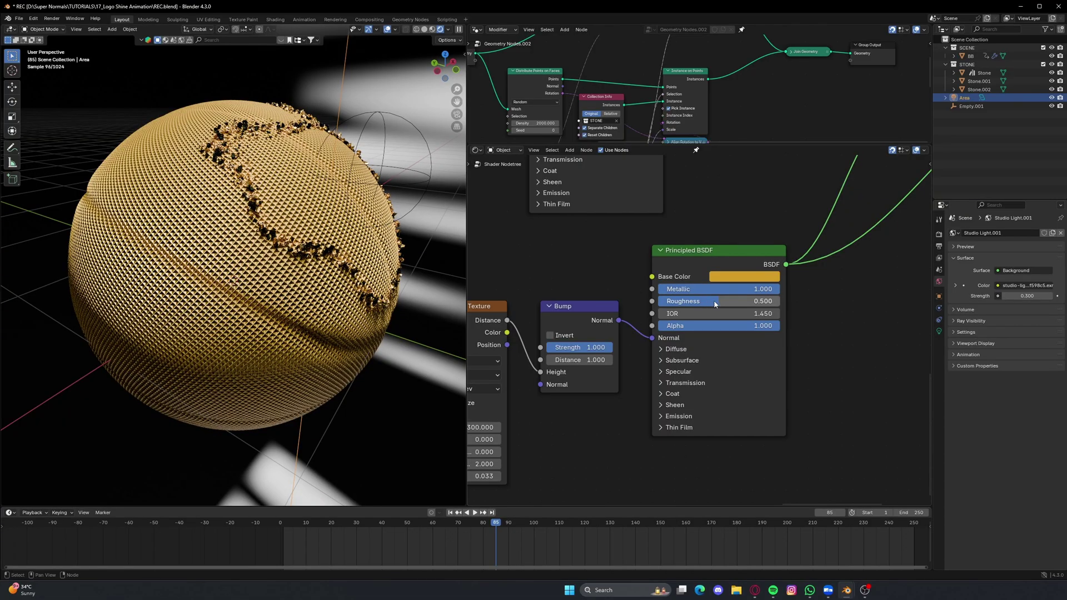
{"action": "left_click_drag", "start_coordinate": [715, 302], "coordinate": [688, 301]}
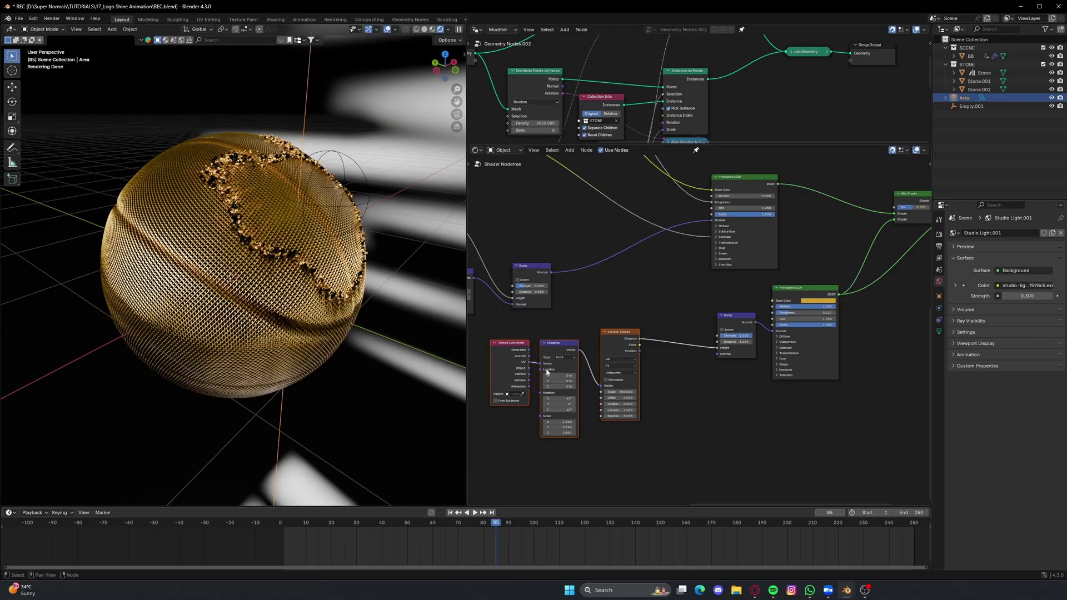
- Insert a Color Ramp between the new Voronoi Texture and its Bump node
{"action": "scroll", "coordinate": [303, 205], "scroll_direction": "up", "scroll_amount": 3}
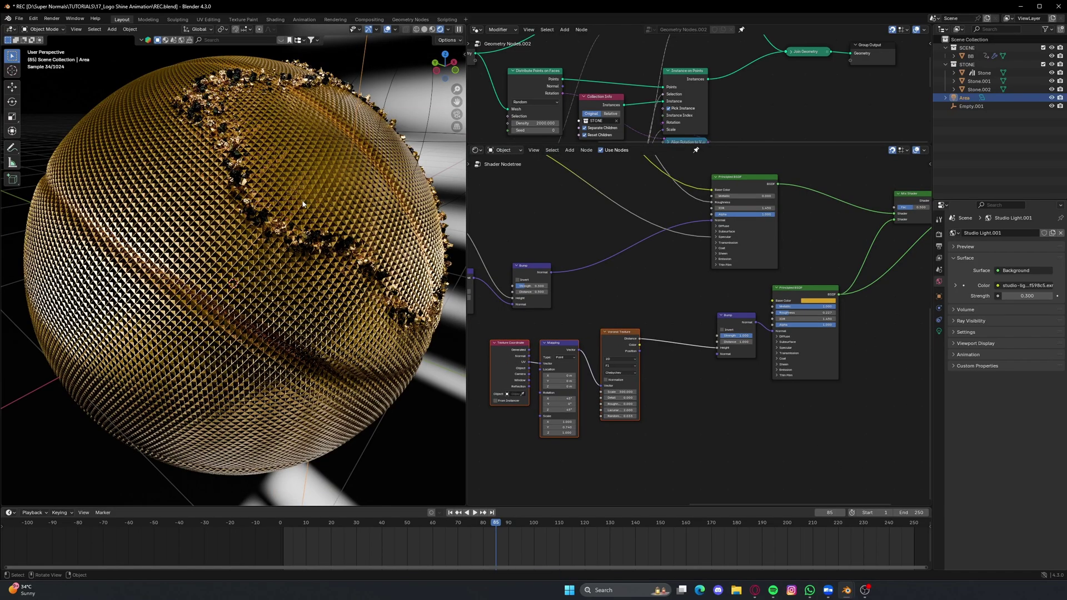
{"action": "middle_click_drag", "start_coordinate": [722, 386], "coordinate": [645, 375]}
{"action": "key", "text": "shift+a"}
{"action": "type", "text": "color"}
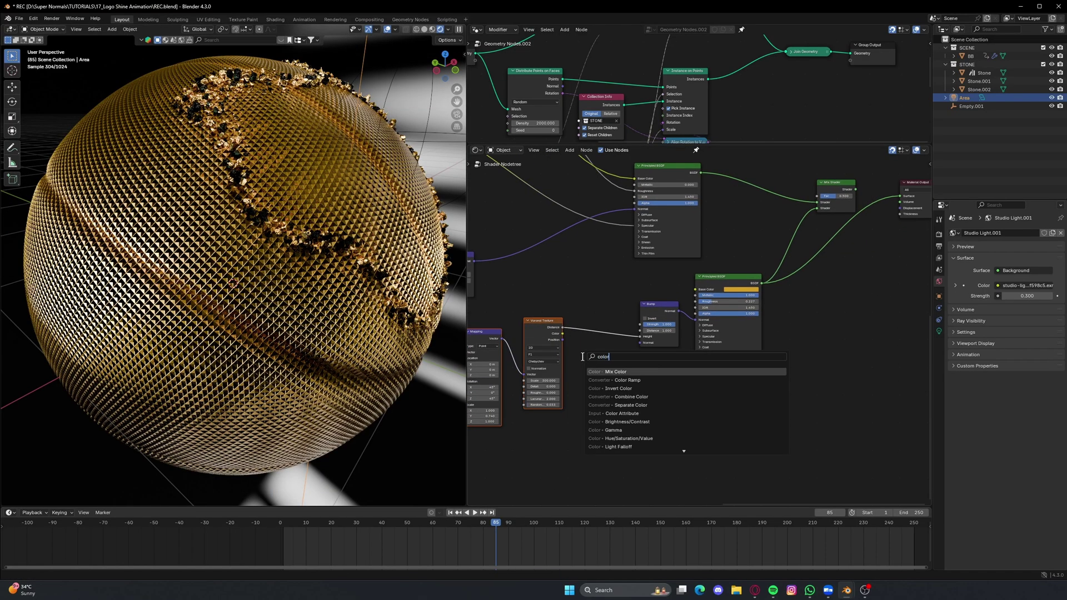
{"action": "left_click", "coordinate": [627, 380]}
{"action": "left_click", "coordinate": [574, 312]}
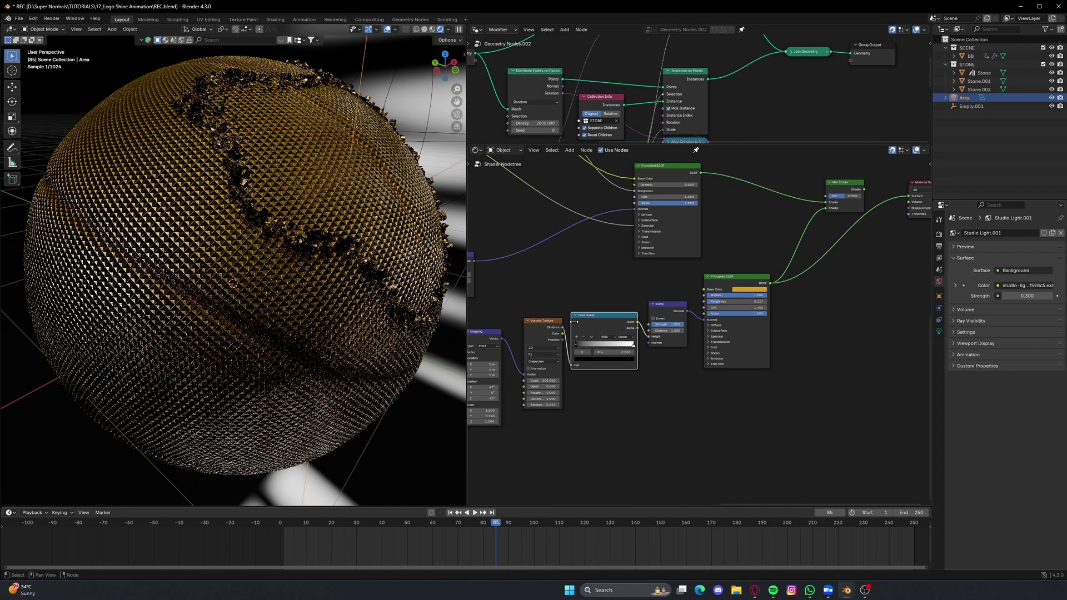
- Tighten the Color Ramp by moving the white stop inward and the black stop to 0.250, and save the file
{"action": "scroll", "coordinate": [537, 320], "scroll_direction": "up", "scroll_amount": 8}
{"action": "left_click_drag", "start_coordinate": [613, 367], "coordinate": [627, 368]}
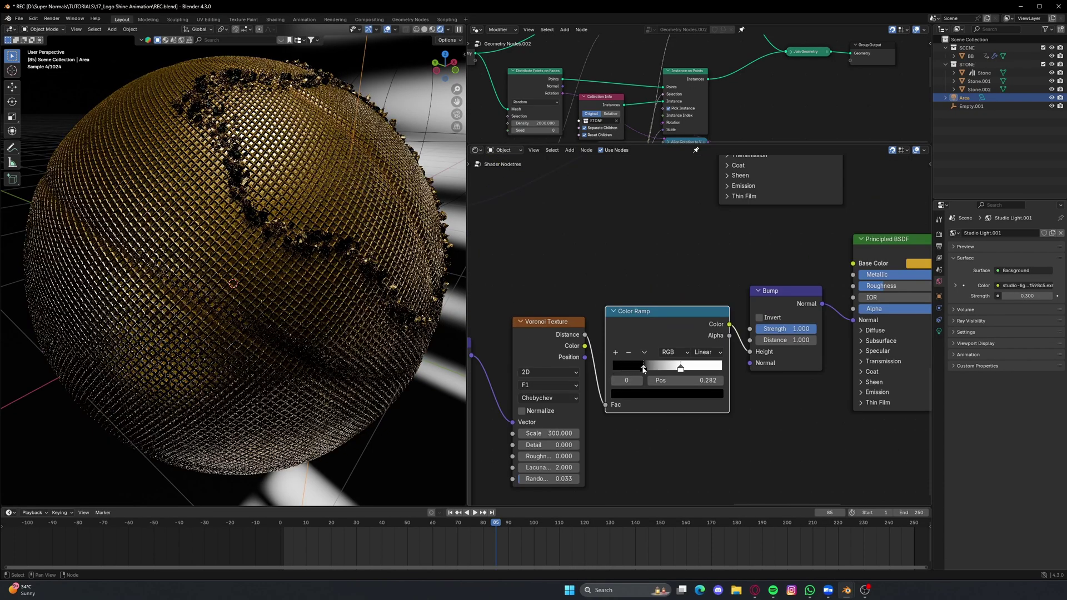
{"action": "left_click_drag", "start_coordinate": [644, 367], "coordinate": [640, 367]}
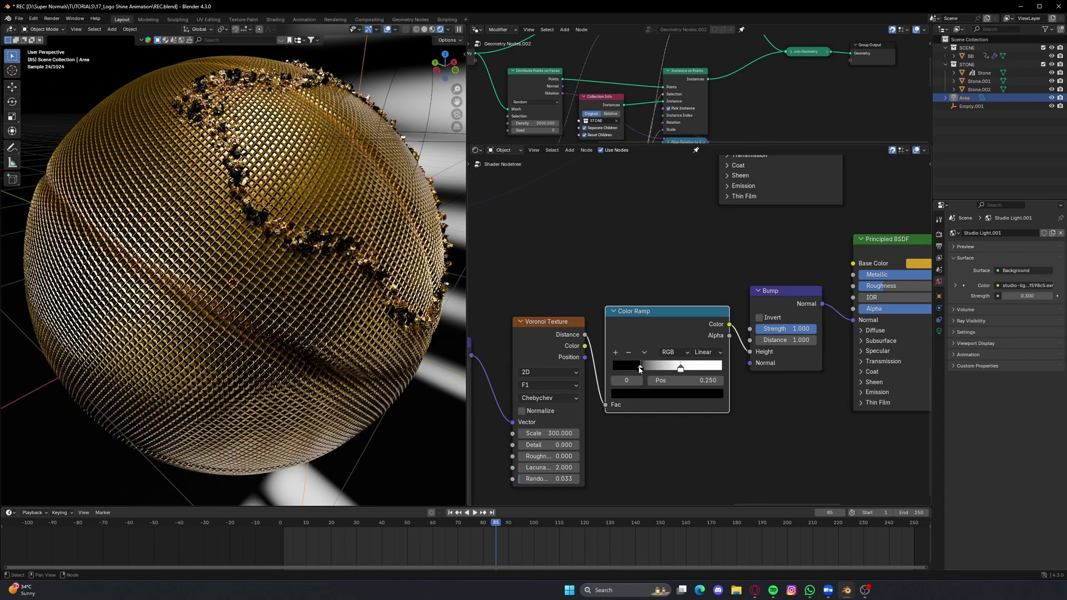
{"action": "scroll", "coordinate": [304, 263], "scroll_direction": "down", "scroll_amount": 4}
{"action": "key", "text": "ctrl+s"}
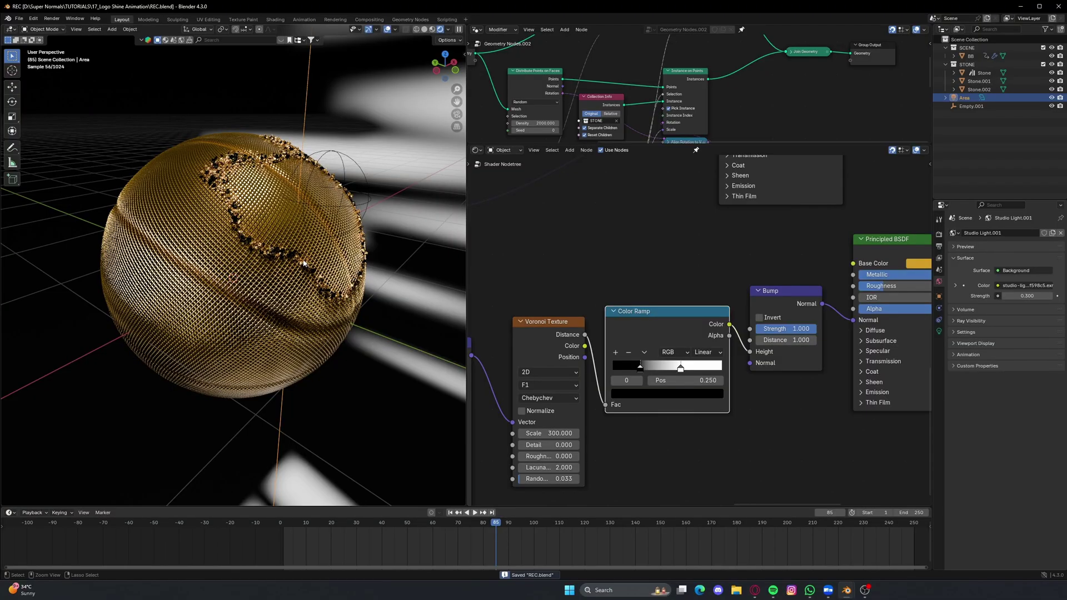
- Reconnect the Mix Shader to the Material Output's Surface so both shaders are blended
{"action": "scroll", "coordinate": [304, 263], "scroll_direction": "up", "scroll_amount": 2}
{"action": "middle_click_drag", "start_coordinate": [678, 341], "coordinate": [478, 344]}
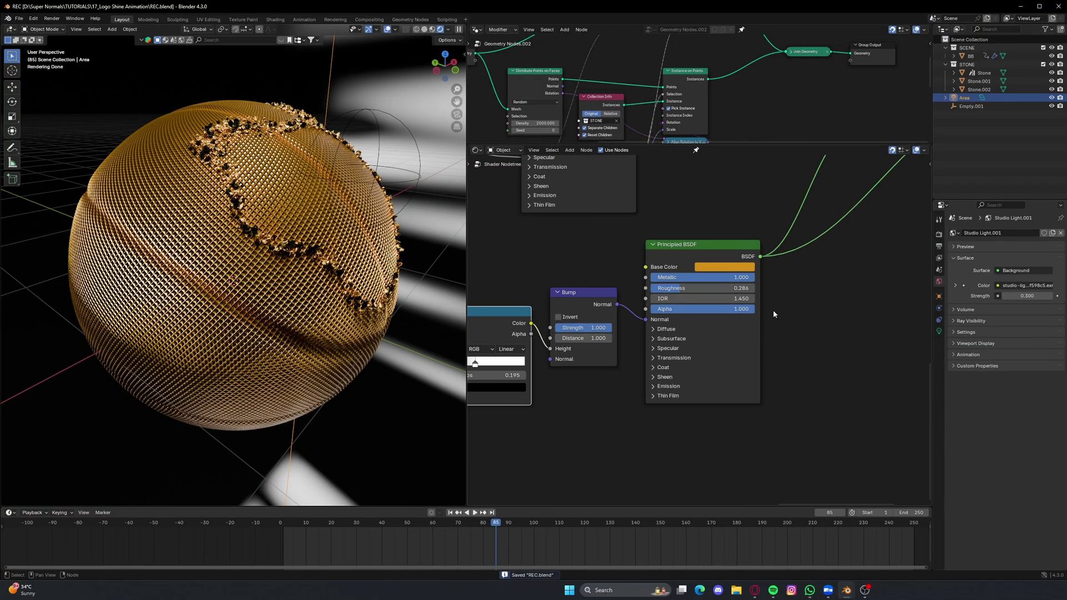
{"action": "scroll", "coordinate": [776, 342], "scroll_direction": "down", "scroll_amount": 4}
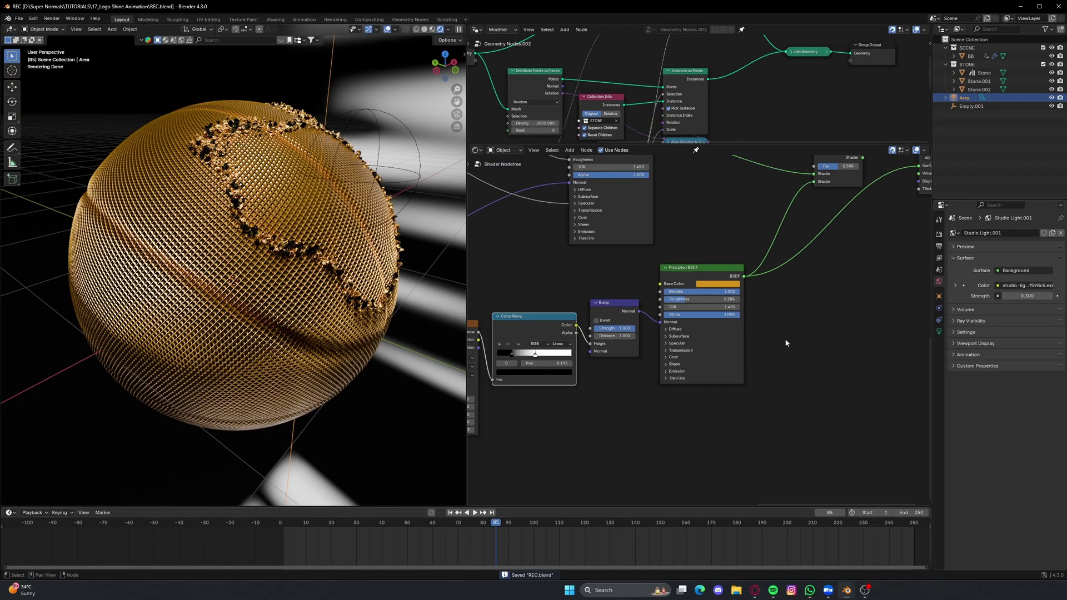
{"action": "middle_click_drag", "start_coordinate": [865, 257], "coordinate": [684, 350]}
{"action": "left_click", "coordinate": [655, 245], "text": "ctrl+shift"}
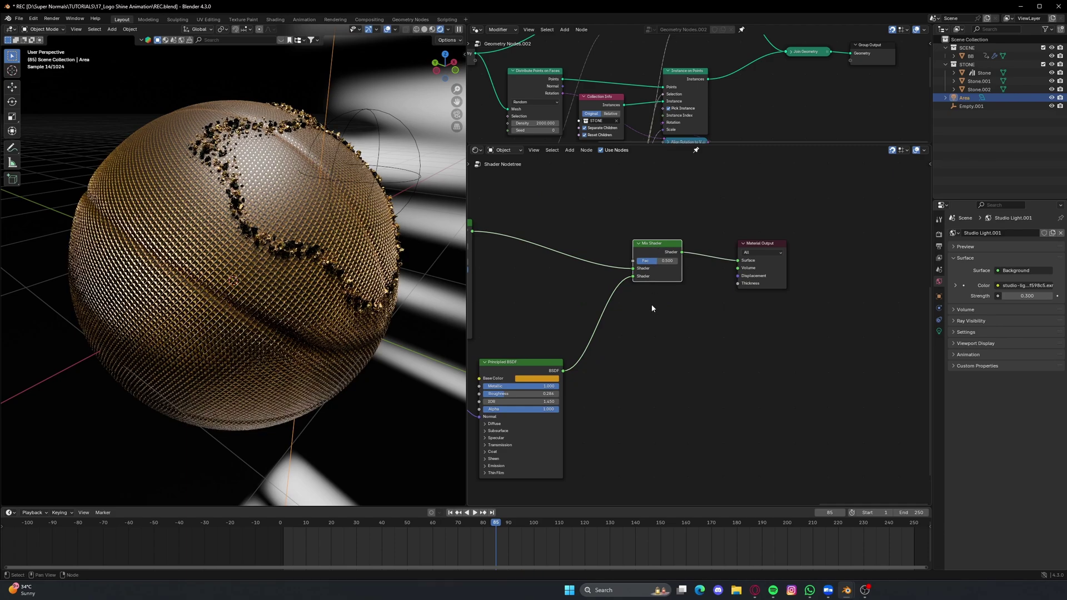
- Add an Attribute node above the Mix Shader and connect its Fac output to the Mix Shader's Fac
{"action": "scroll", "coordinate": [651, 305], "scroll_direction": "up", "scroll_amount": 2}
{"action": "middle_click_drag", "start_coordinate": [544, 289], "coordinate": [585, 327]}
{"action": "scroll", "coordinate": [584, 327], "scroll_direction": "up", "scroll_amount": 1}
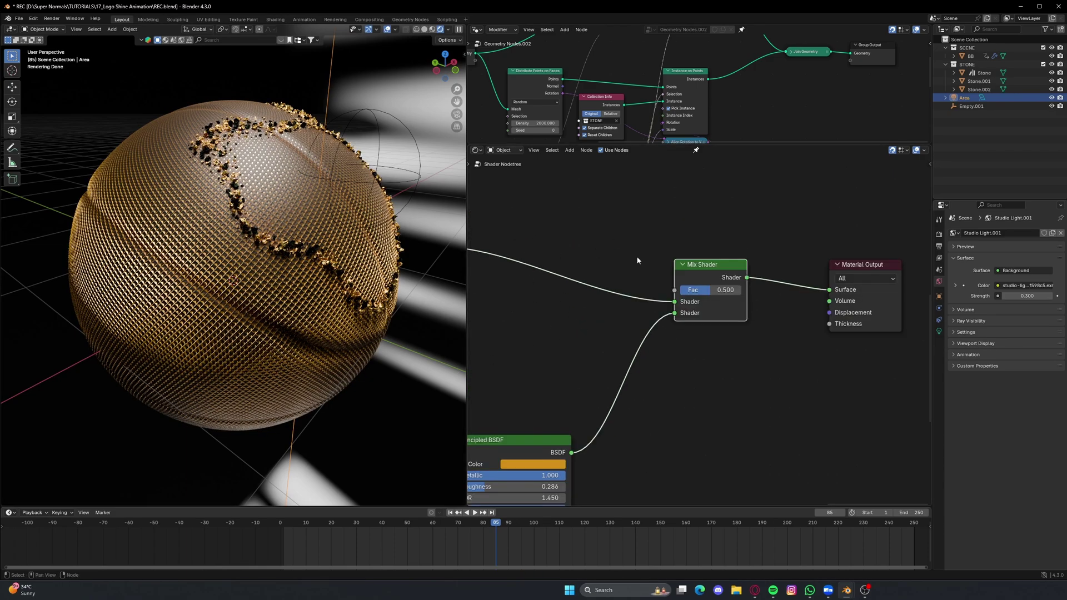
{"action": "middle_click_drag", "start_coordinate": [638, 260], "coordinate": [649, 324]}
{"action": "key", "text": "shift+a"}
{"action": "type", "text": "att"}
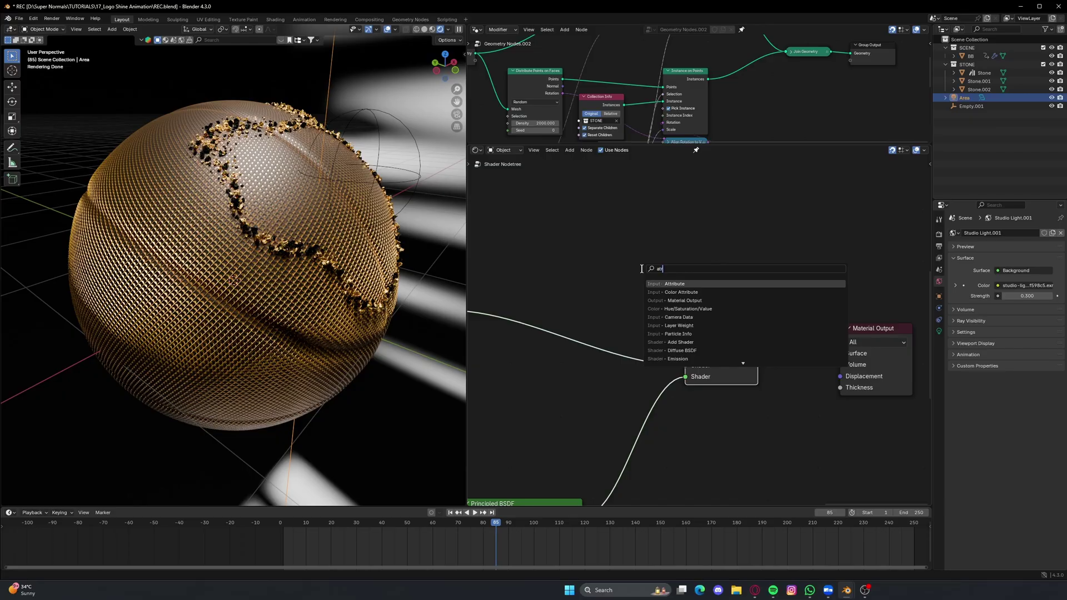
{"action": "type", "text": "r"}
{"action": "key", "text": "Return"}
{"action": "left_click", "coordinate": [614, 229]}
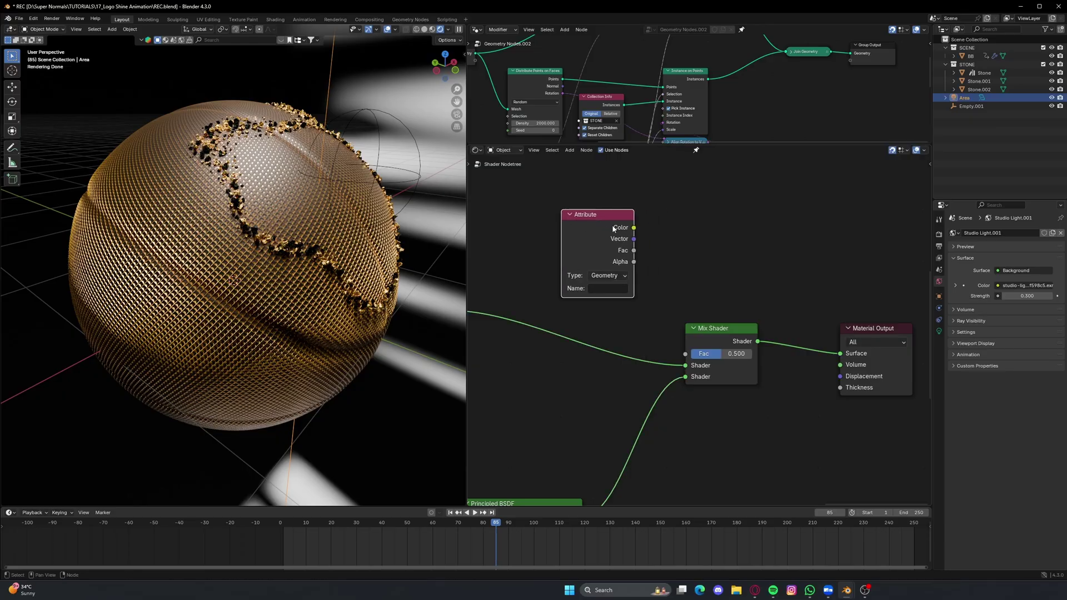
{"action": "left_click_drag", "start_coordinate": [636, 253], "coordinate": [686, 354]}
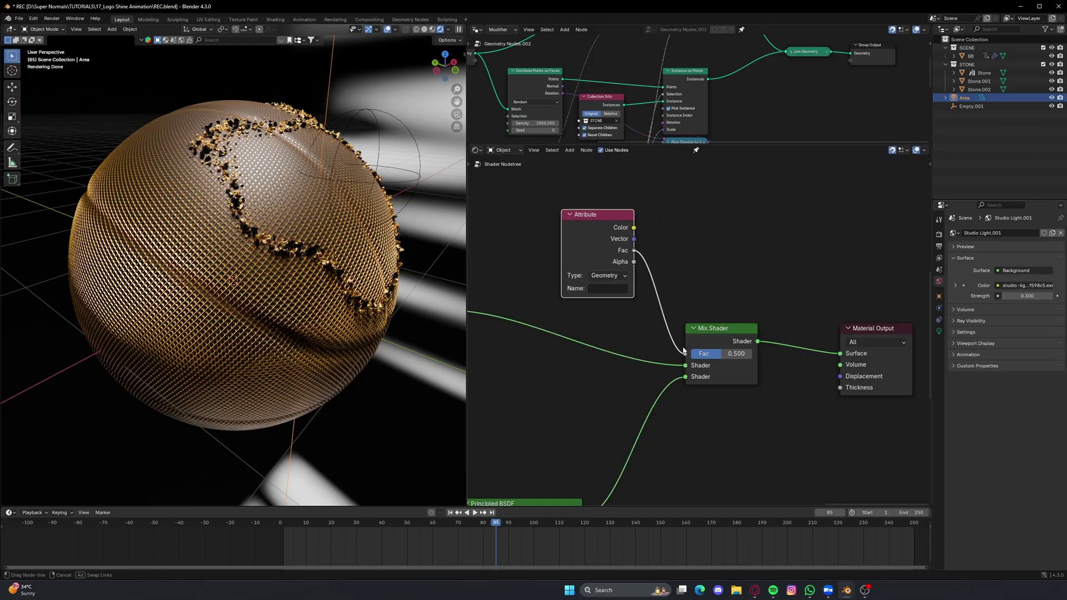
- Set the Attribute node's name to G to match the first Store Named Attribute in the geometry nodes
{"action": "scroll", "coordinate": [612, 314], "scroll_direction": "up", "scroll_amount": 4}
{"action": "middle_click_drag", "start_coordinate": [658, 99], "coordinate": [729, 165]}
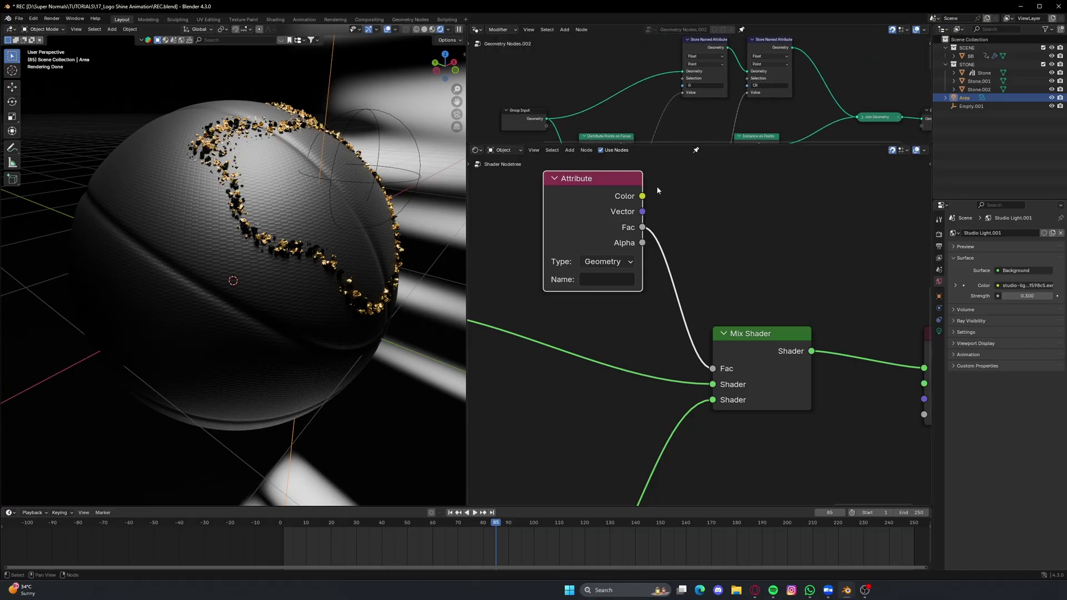
{"action": "left_click", "coordinate": [599, 285]}
{"action": "type", "text": "G"}
{"action": "key", "text": "Return"}
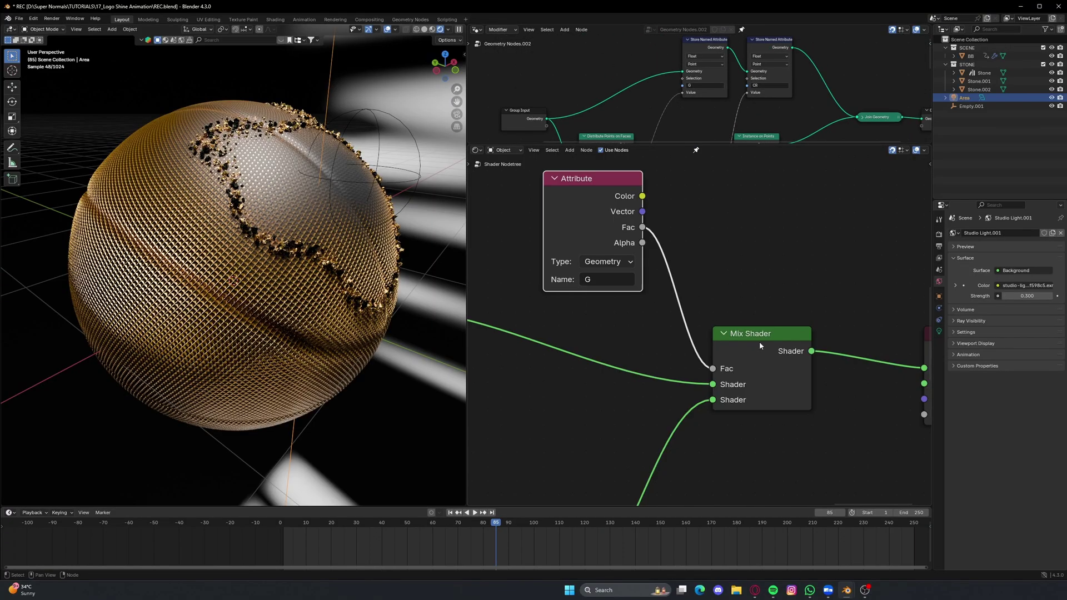
- Shift the Mix Shader closer to the Material Output and insert a duplicate of the Color Ramp between the Attribute node and Mix Shader
{"action": "left_click_drag", "start_coordinate": [760, 341], "coordinate": [844, 341]}
{"action": "scroll", "coordinate": [742, 219], "scroll_direction": "down", "scroll_amount": 3}
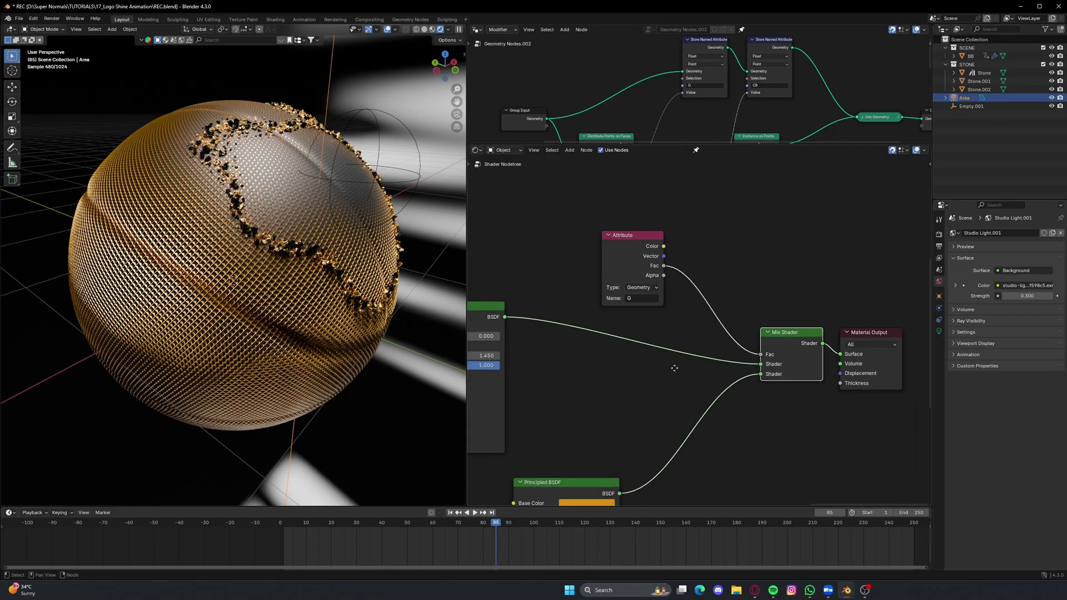
{"action": "scroll", "coordinate": [588, 426], "scroll_direction": "down", "scroll_amount": 2}
{"action": "left_click", "coordinate": [489, 443]}
{"action": "key", "text": "shift+d"}
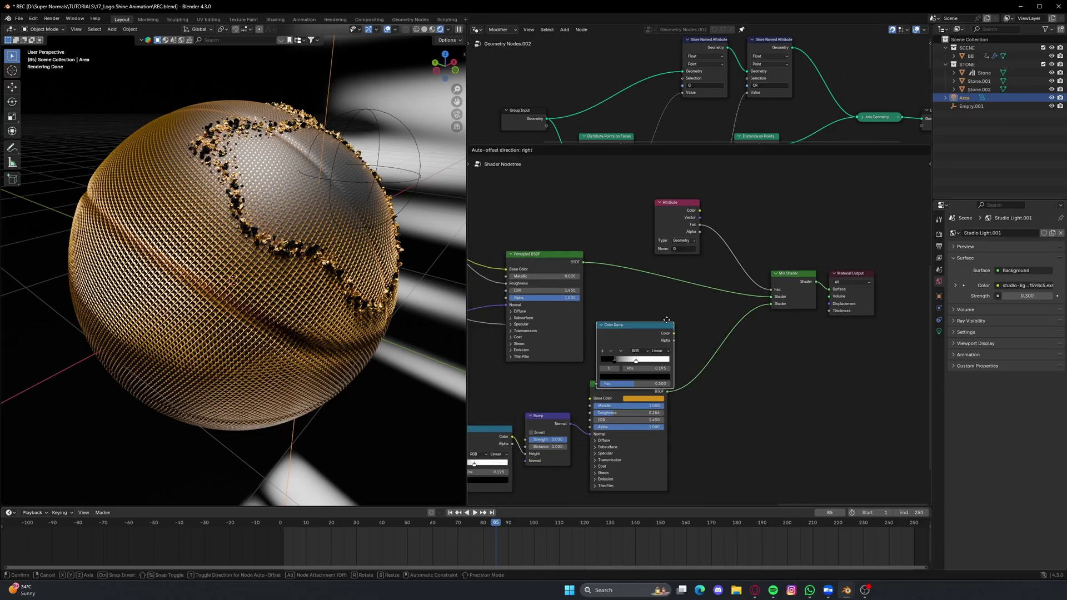
{"action": "left_click", "coordinate": [746, 207]}
{"action": "scroll", "coordinate": [746, 208], "scroll_direction": "up", "scroll_amount": 2}
{"action": "middle_click_drag", "start_coordinate": [731, 297], "coordinate": [646, 360]}
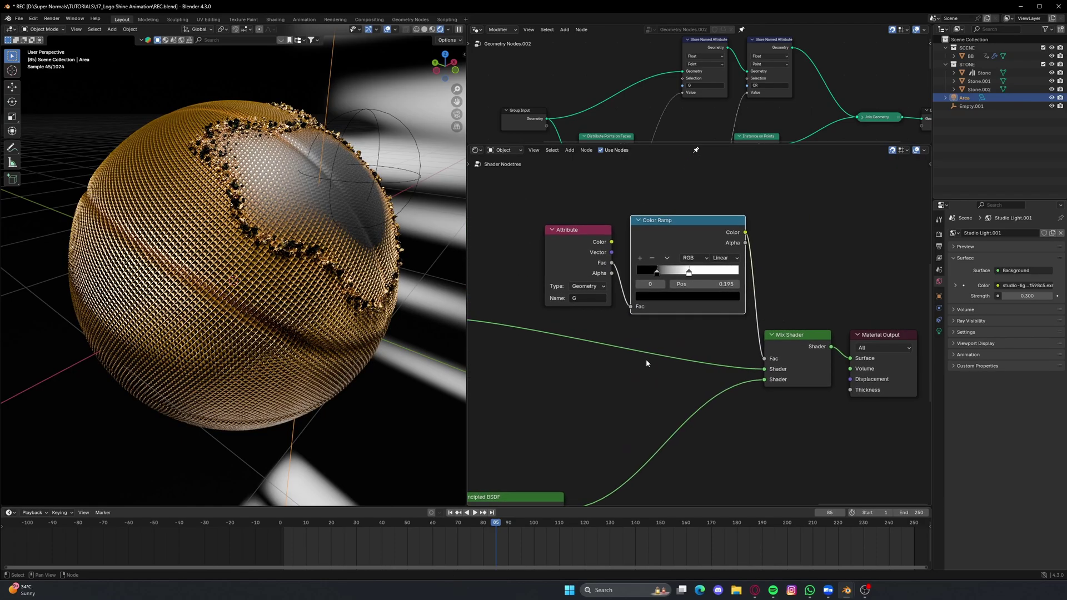
- Flip the mask Color Ramp so white comes first, placing its black stop at about 0.559 and white stop at about 0.495; save the file
{"action": "scroll", "coordinate": [646, 359], "scroll_direction": "up", "scroll_amount": 3}
{"action": "left_click_drag", "start_coordinate": [615, 278], "coordinate": [677, 276]}
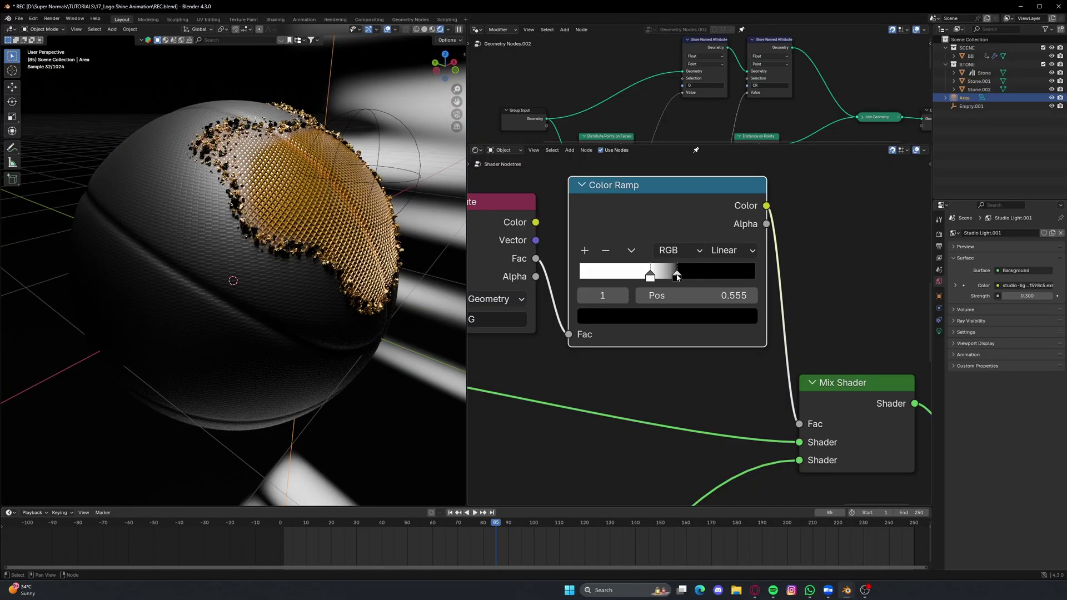
{"action": "key", "text": "ctrl+s"}
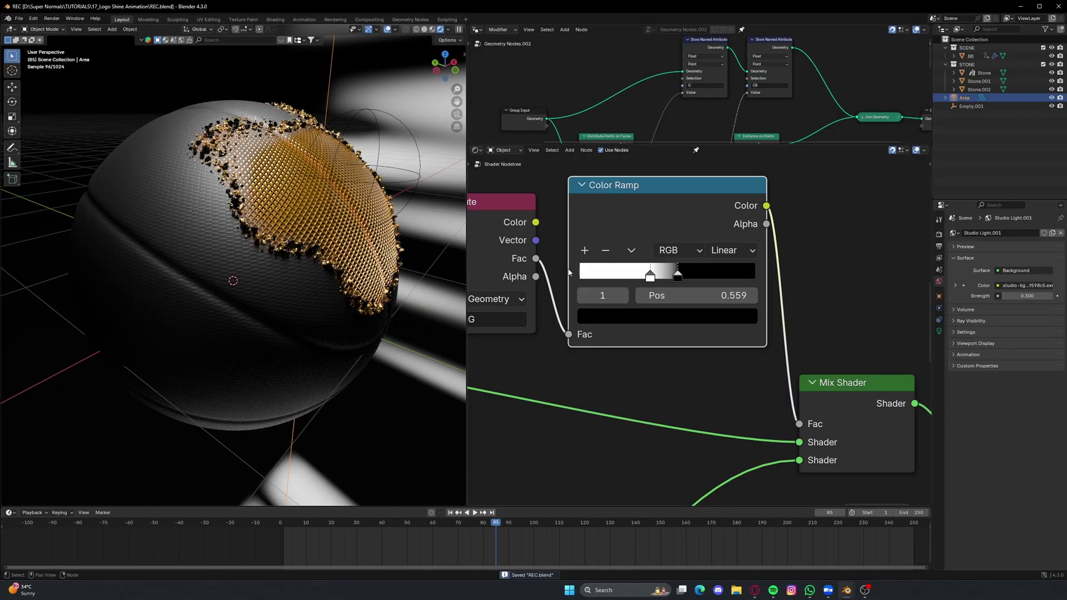
{"action": "left_click_drag", "start_coordinate": [649, 277], "coordinate": [669, 277]}
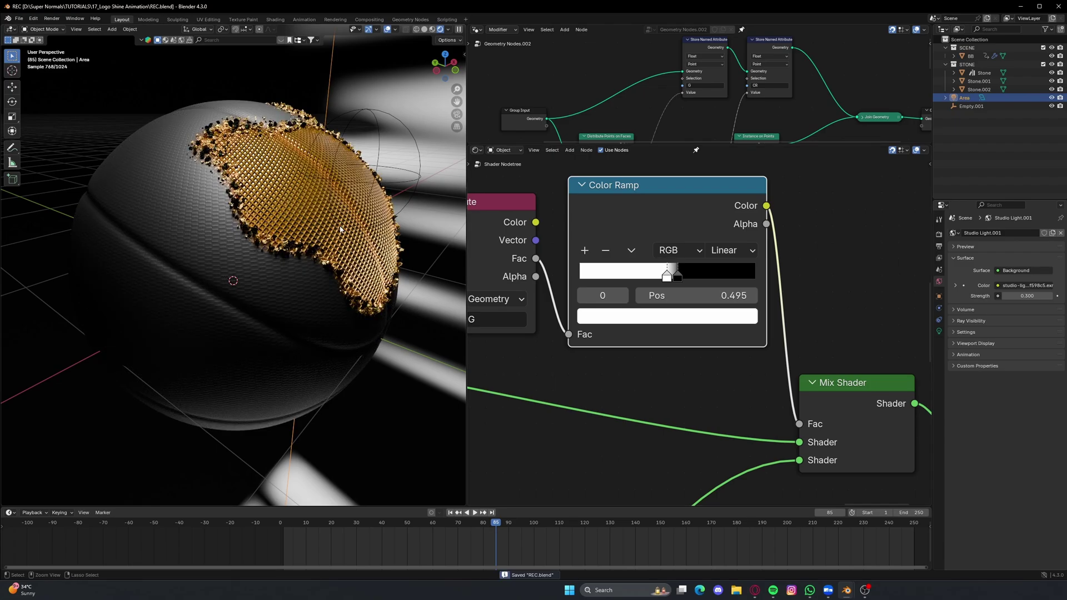
- Move the Material Output well away from the Mix Shader to make room for more nodes
{"action": "middle_click_drag", "start_coordinate": [672, 325], "coordinate": [671, 351], "text": "ctrl"}
{"action": "middle_click_drag", "start_coordinate": [754, 422], "coordinate": [633, 339]}
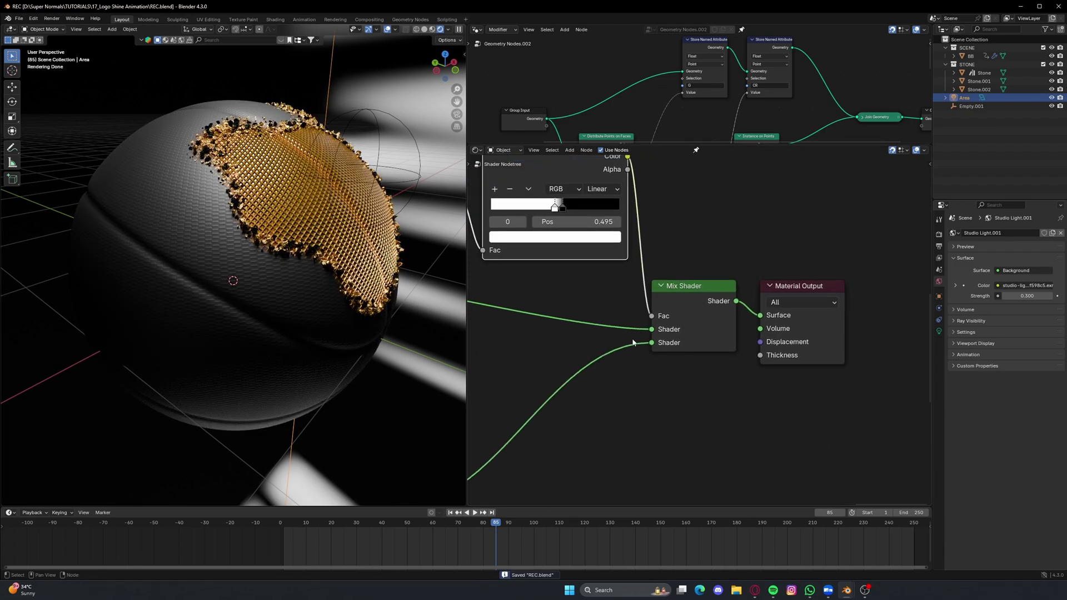
{"action": "scroll", "coordinate": [749, 369], "scroll_direction": "down", "scroll_amount": 1}
{"action": "middle_click_drag", "start_coordinate": [777, 298], "coordinate": [639, 279]}
{"action": "left_click_drag", "start_coordinate": [639, 278], "coordinate": [845, 278]}
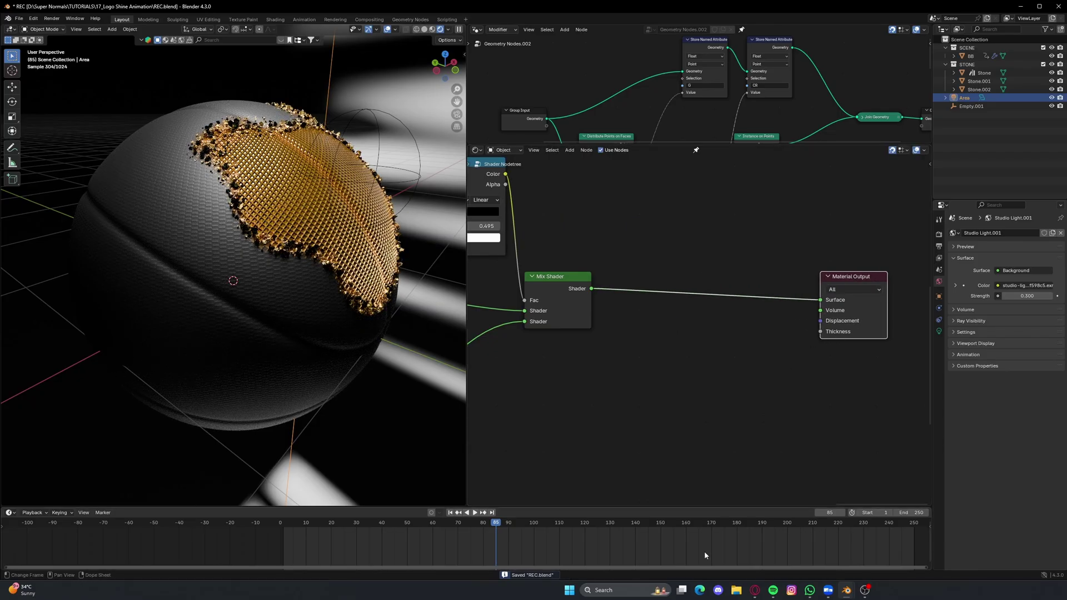
{"action": "left_click", "coordinate": [692, 385]}
{"action": "scroll", "coordinate": [650, 307], "scroll_direction": "down", "scroll_amount": 2}
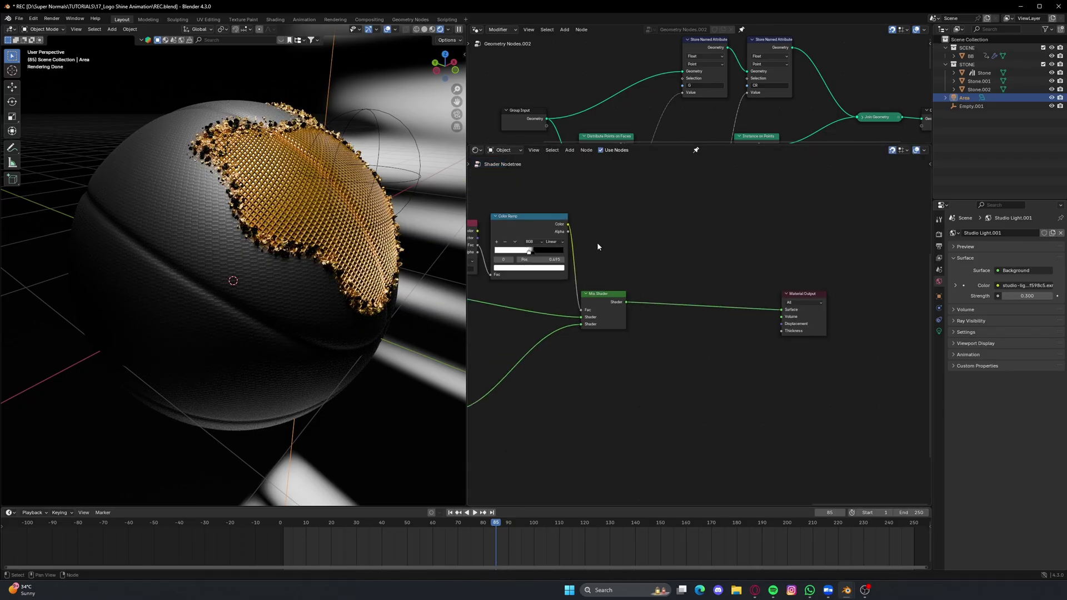
- Add a Displacement node, connect it to the Material Output's Displacement input, and save the file
{"action": "middle_click_drag", "start_coordinate": [598, 247], "coordinate": [645, 292]}
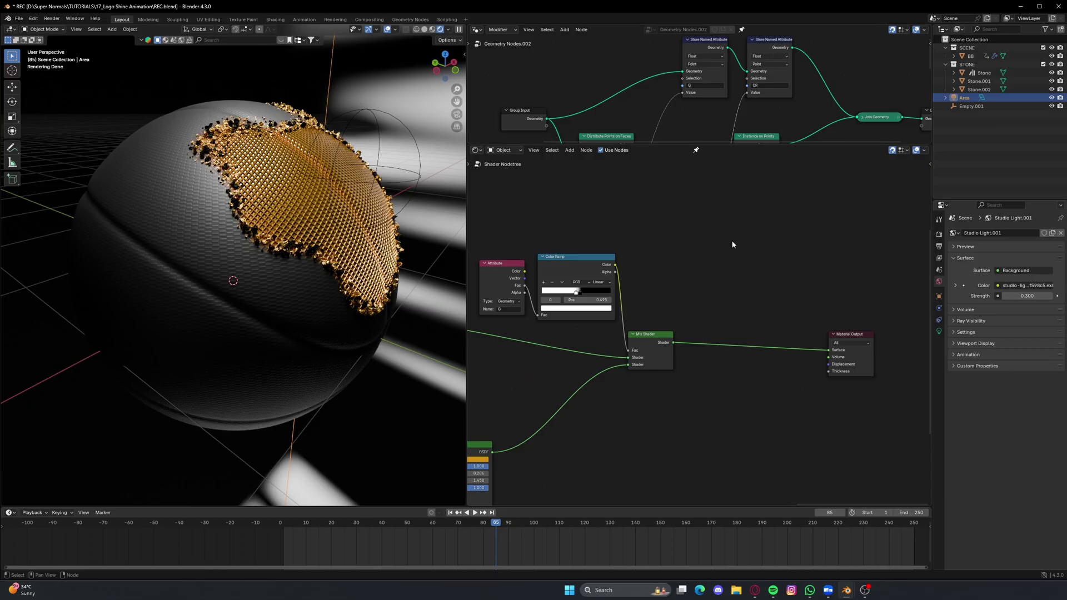
{"action": "scroll", "coordinate": [729, 380], "scroll_direction": "up", "scroll_amount": 1}
{"action": "key", "text": "shift+a"}
{"action": "type", "text": "dis"}
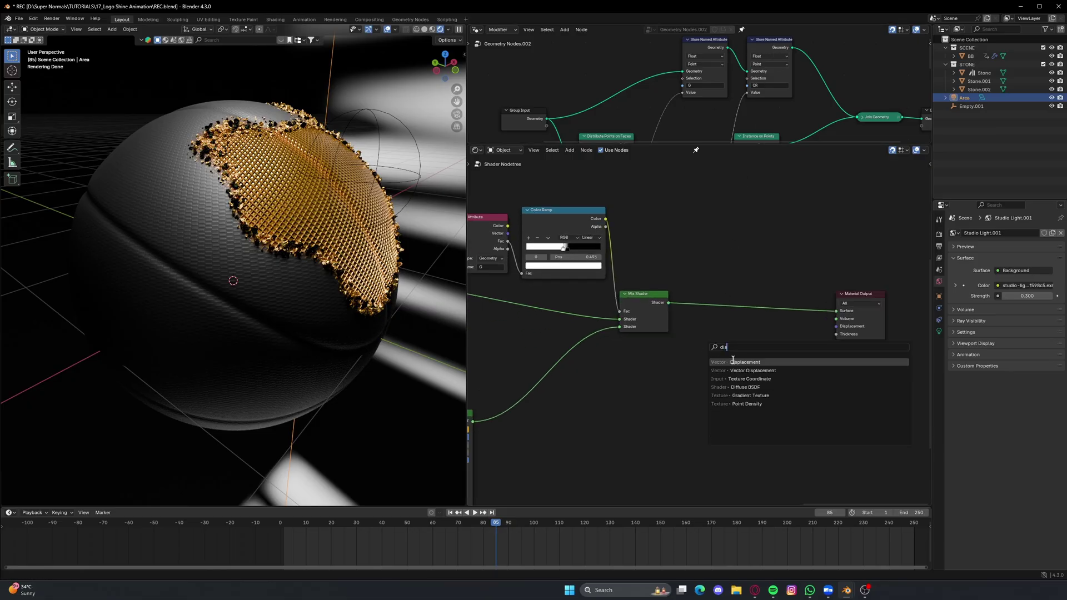
{"action": "left_click", "coordinate": [734, 361]}
{"action": "left_click", "coordinate": [711, 353]}
{"action": "mouse_move", "coordinate": [760, 365]}
{"action": "left_mouse_down"}
{"action": "mouse_move", "coordinate": [836, 326]}
{"action": "mouse_move", "coordinate": [768, 358]}
{"action": "left_mouse_up"}
{"action": "key", "text": "ctrl+s"}
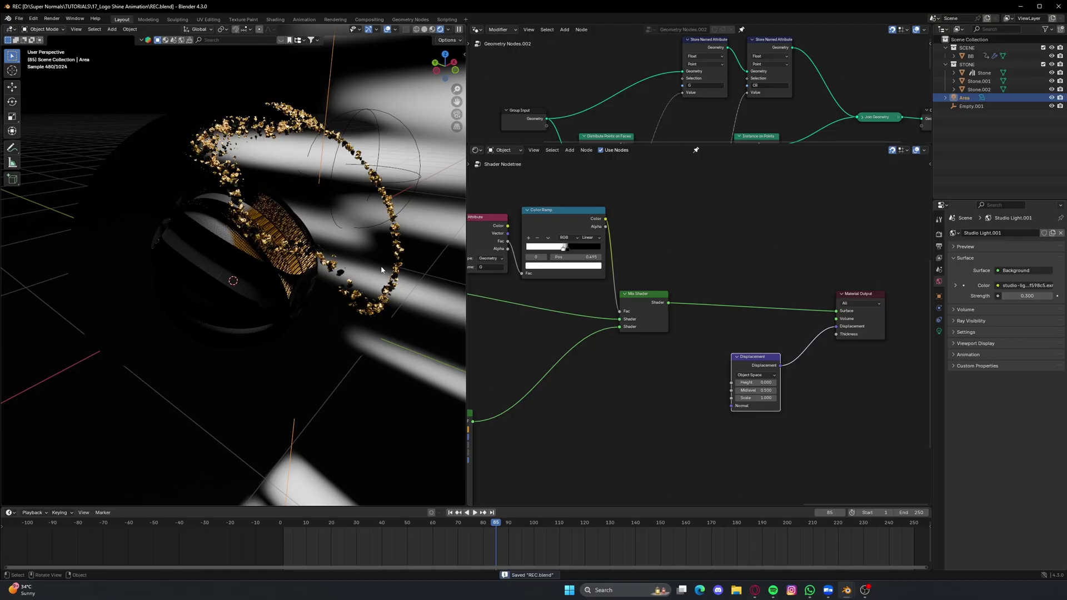
- Add a second Attribute node near the Displacement node and set its name to CR
{"action": "middle_click_drag", "start_coordinate": [677, 412], "coordinate": [730, 410]}
{"action": "key", "text": "shift+a"}
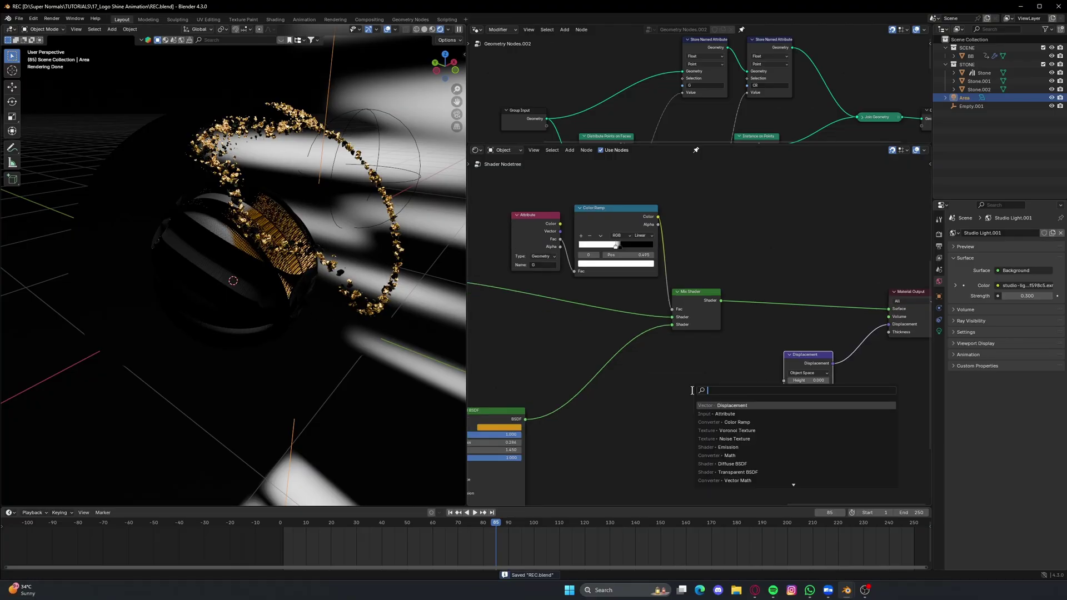
{"action": "type", "text": "atri"}
{"action": "left_click", "coordinate": [726, 405]}
{"action": "left_click", "coordinate": [680, 414]}
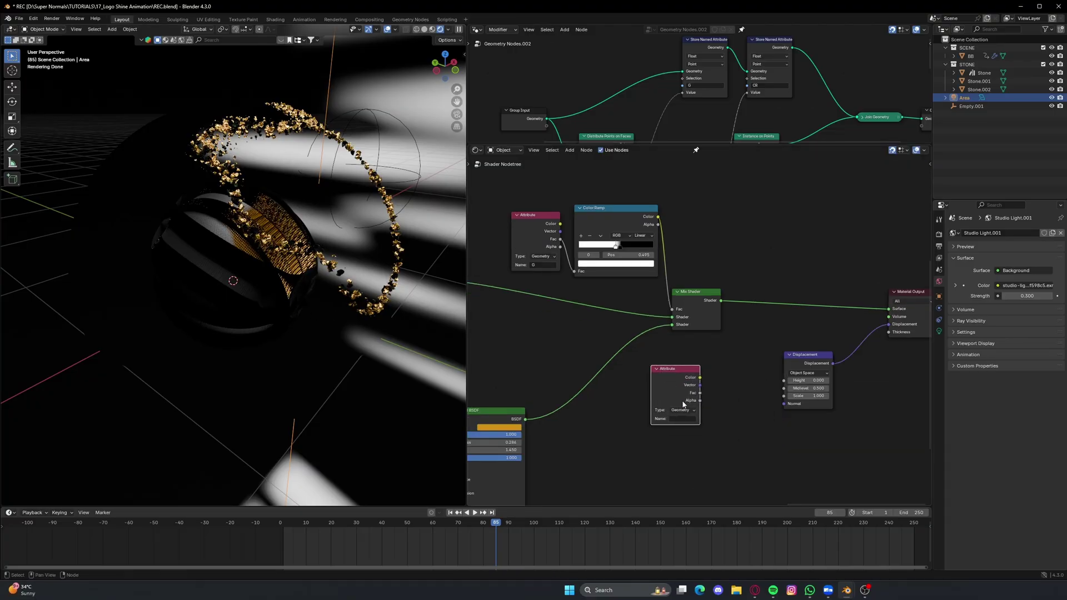
{"action": "left_click", "coordinate": [681, 419]}
{"action": "type", "text": "CR"}
{"action": "key", "text": "Return"}
- Connect the CR Attribute's Fac output to the Displacement node's Height and move the Displacement node farther from the Attribute
{"action": "scroll", "coordinate": [701, 412], "scroll_direction": "up", "scroll_amount": 2}
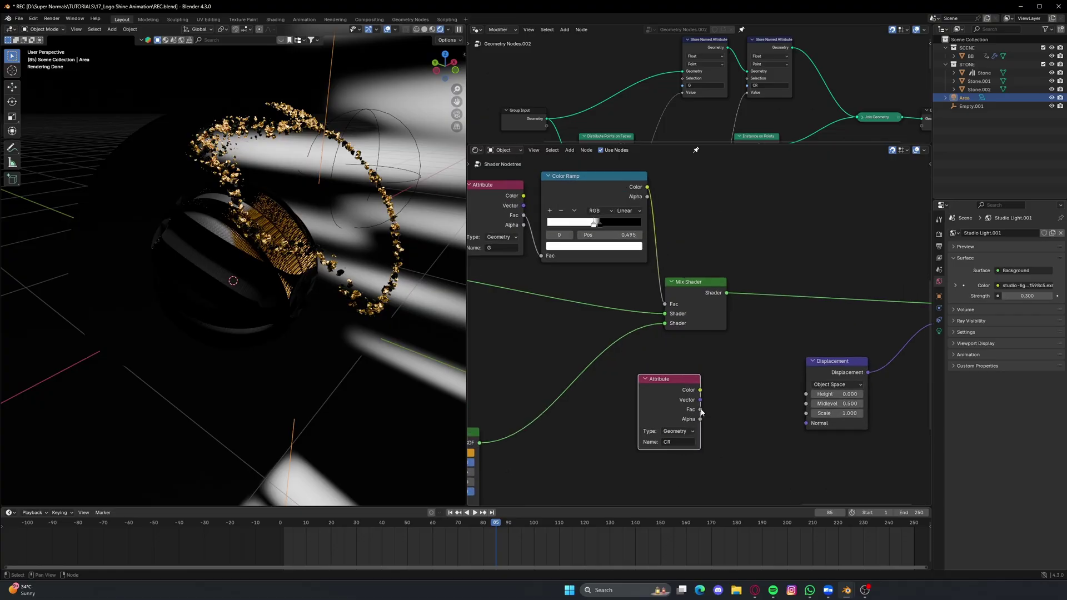
{"action": "left_click_drag", "start_coordinate": [700, 410], "coordinate": [727, 412]}
{"action": "left_click_drag", "start_coordinate": [804, 398], "coordinate": [806, 394]}
{"action": "scroll", "coordinate": [806, 394], "scroll_direction": "down", "scroll_amount": 1}
{"action": "left_click_drag", "start_coordinate": [807, 356], "coordinate": [849, 359]}
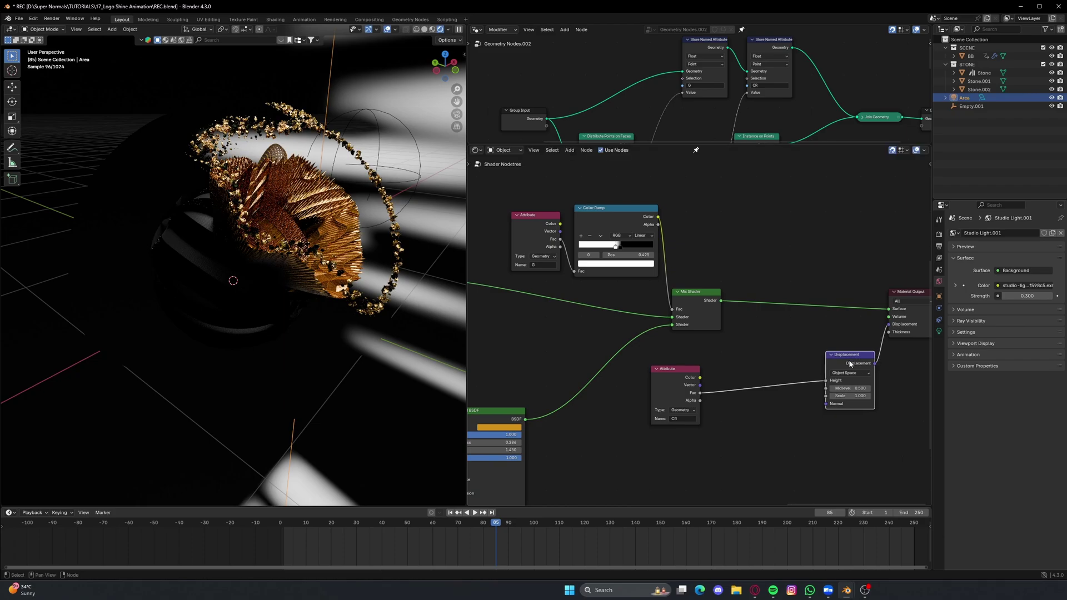
- Insert a Color Ramp node between the CR Attribute and the Displacement node's Height
{"action": "key", "text": "shift+a"}
{"action": "type", "text": "col"}
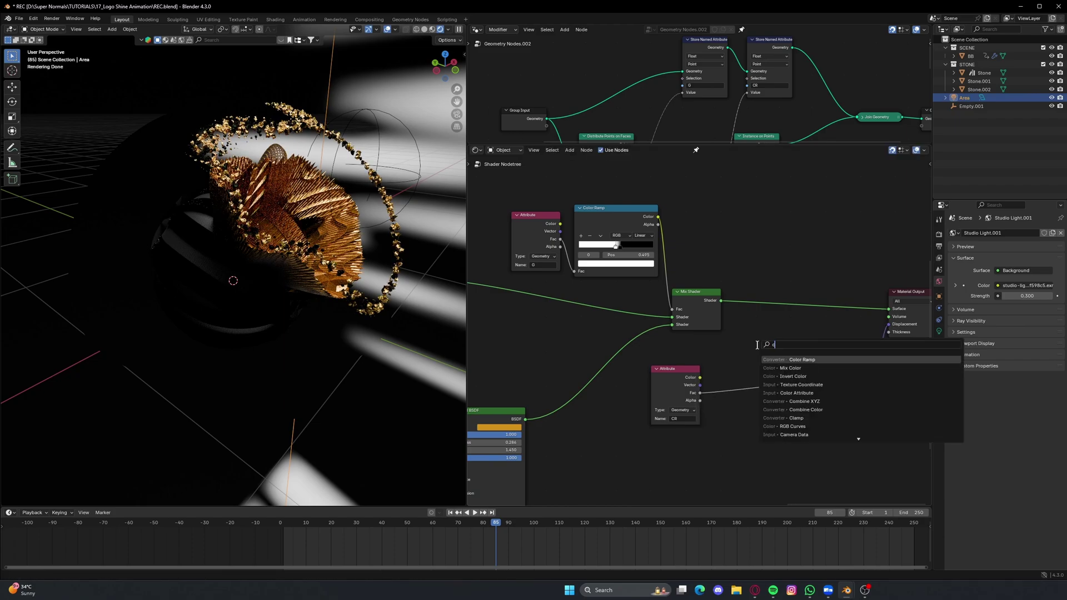
{"action": "left_click", "coordinate": [790, 368]}
{"action": "left_click", "coordinate": [745, 359]}
{"action": "scroll", "coordinate": [835, 428], "scroll_direction": "up", "scroll_amount": 2}
{"action": "middle_click_drag", "start_coordinate": [834, 428], "coordinate": [698, 390]}
{"action": "scroll", "coordinate": [700, 390], "scroll_direction": "up", "scroll_amount": 6}
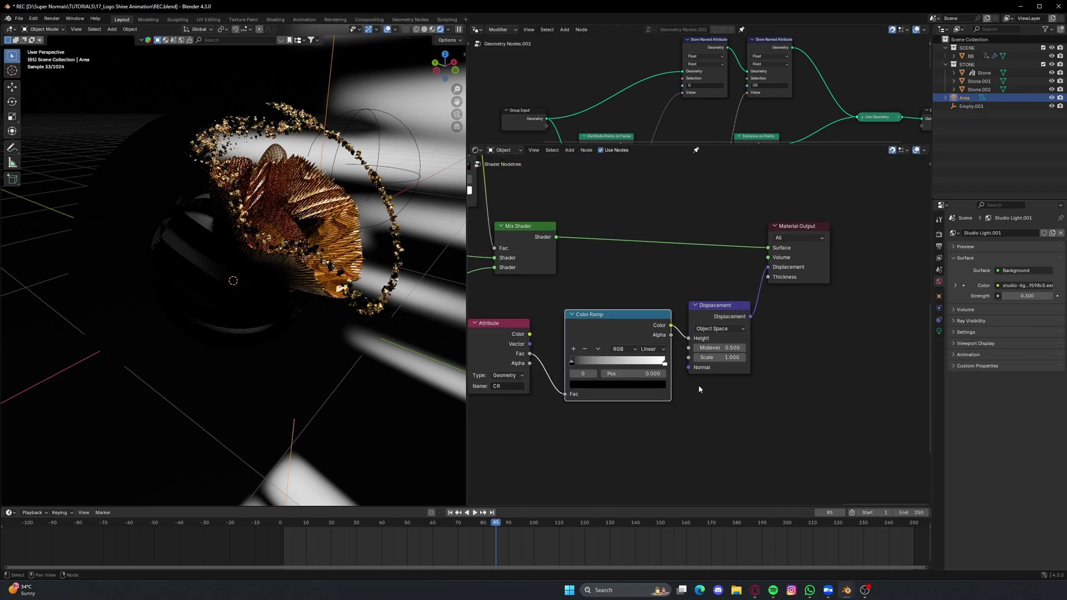
- Set the Displacement node's Scale to 0.04 and Midlevel to 0.3, and move the CR Attribute node away from the Color Ramp
{"action": "scroll", "coordinate": [730, 403], "scroll_direction": "up", "scroll_amount": 1}
{"action": "double_click", "coordinate": [749, 382]}
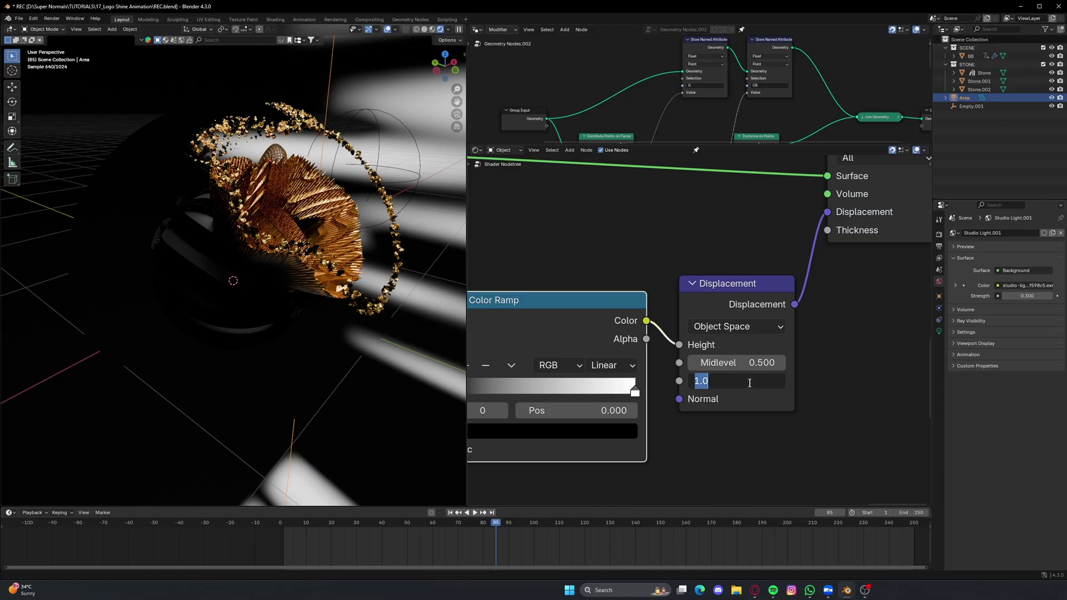
{"action": "type", "text": "0.04"}
{"action": "key", "text": "Return"}
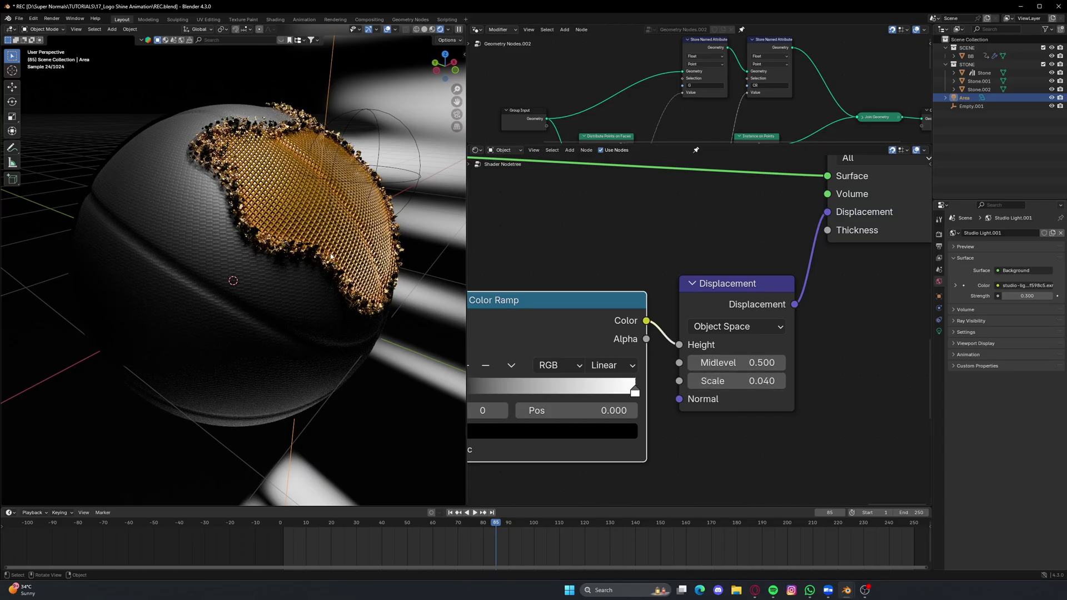
{"action": "key", "text": "ctrl+s"}
{"action": "scroll", "coordinate": [700, 330], "scroll_direction": "down", "scroll_amount": 4}
{"action": "left_click_drag", "start_coordinate": [729, 353], "coordinate": [691, 352]}
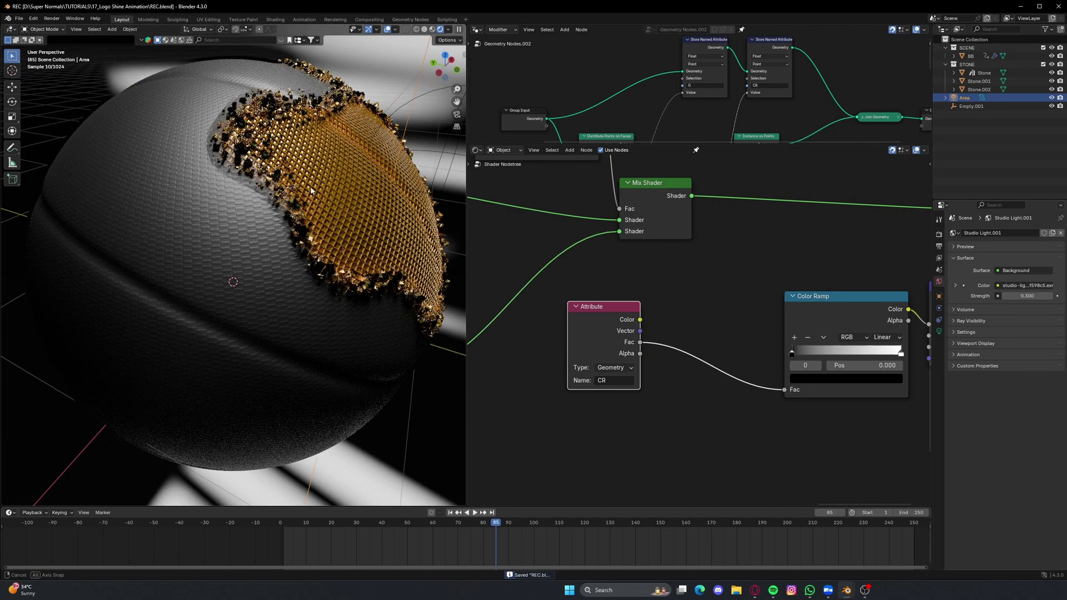
- Select the basketball, set its material's displacement method to Displacement and Bump, and save the file
{"action": "middle_click_drag", "start_coordinate": [294, 211], "coordinate": [311, 97]}
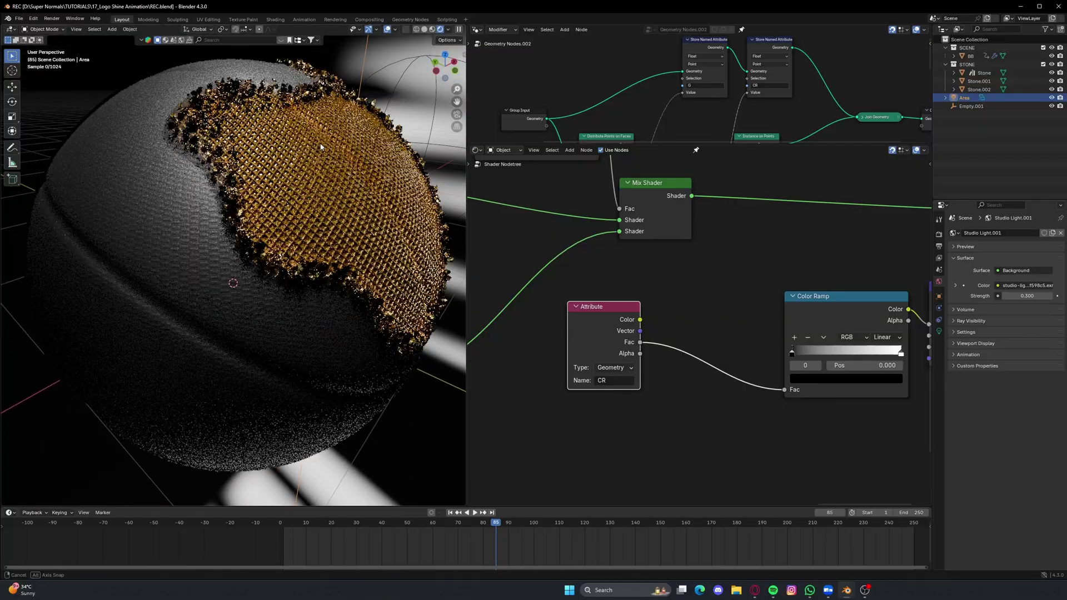
{"action": "left_click", "coordinate": [343, 250]}
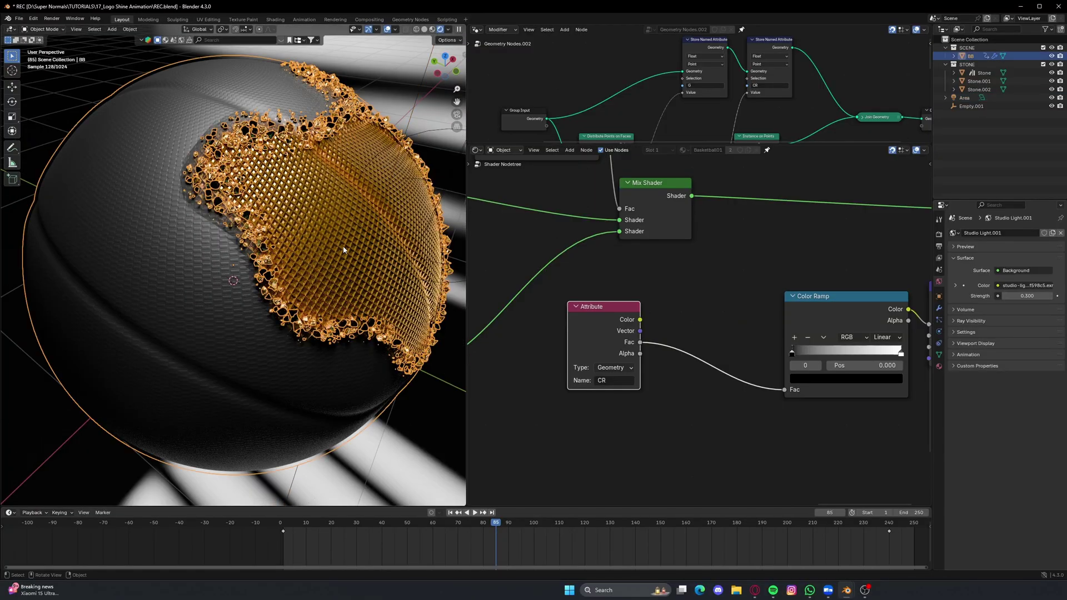
{"action": "left_click", "coordinate": [939, 366]}
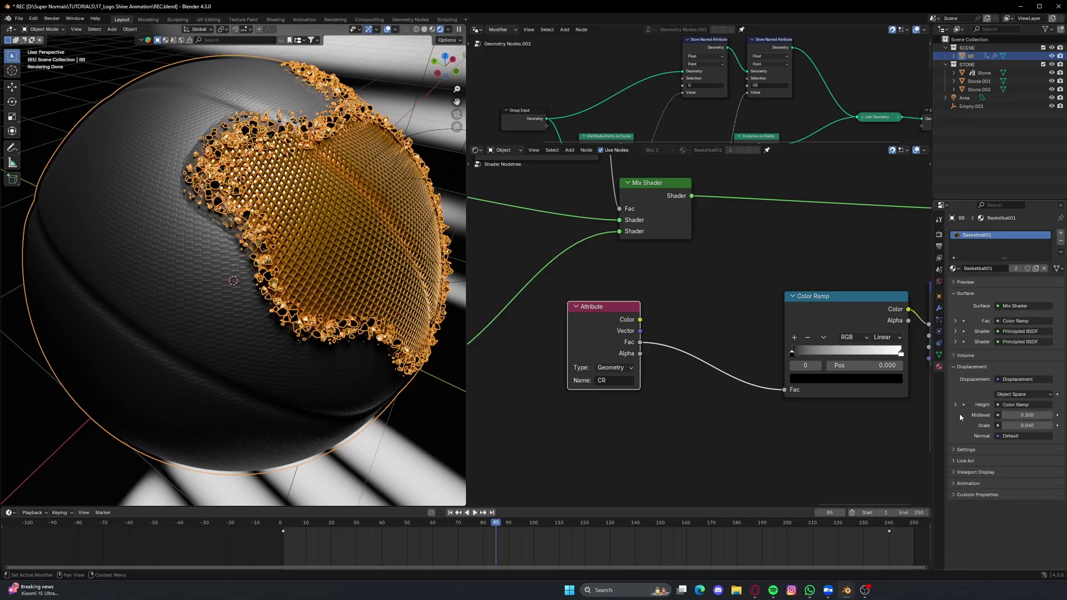
{"action": "left_click", "coordinate": [1025, 436]}
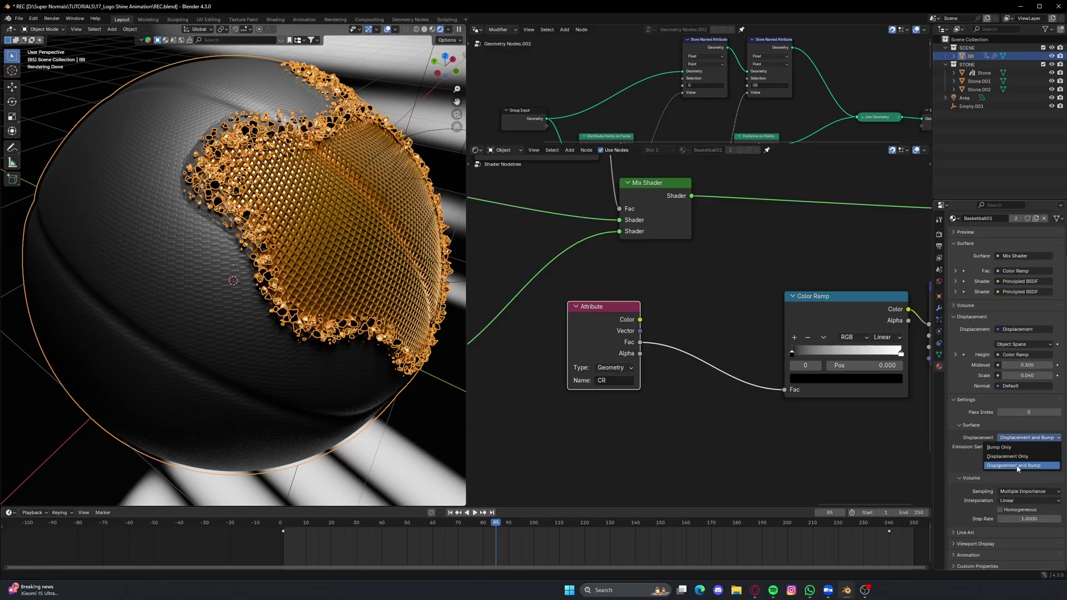
{"action": "left_click", "coordinate": [1018, 468]}
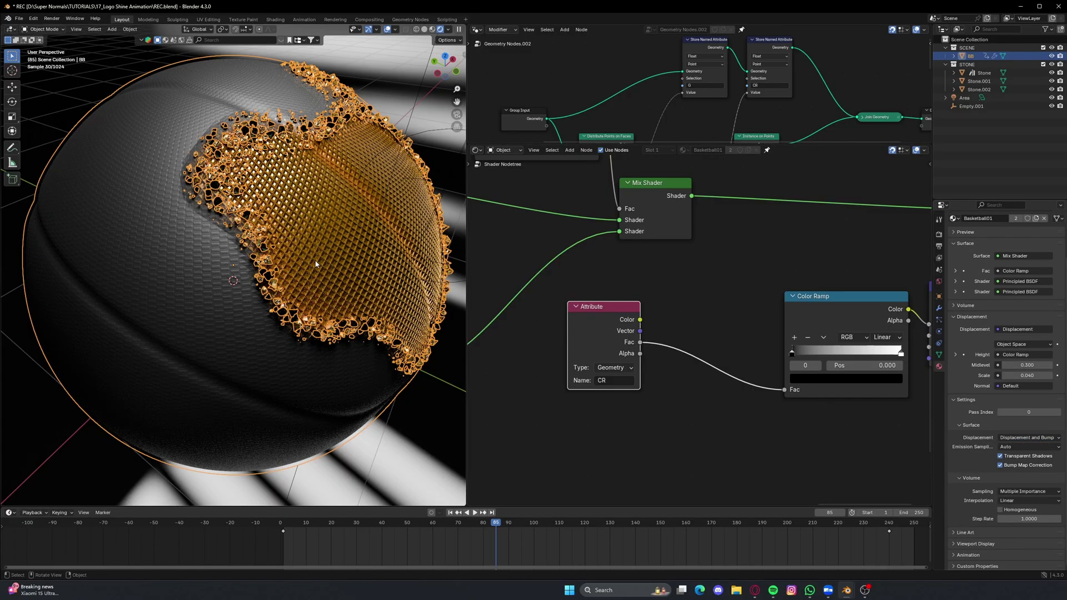
{"action": "key", "text": "ctrl+s"}
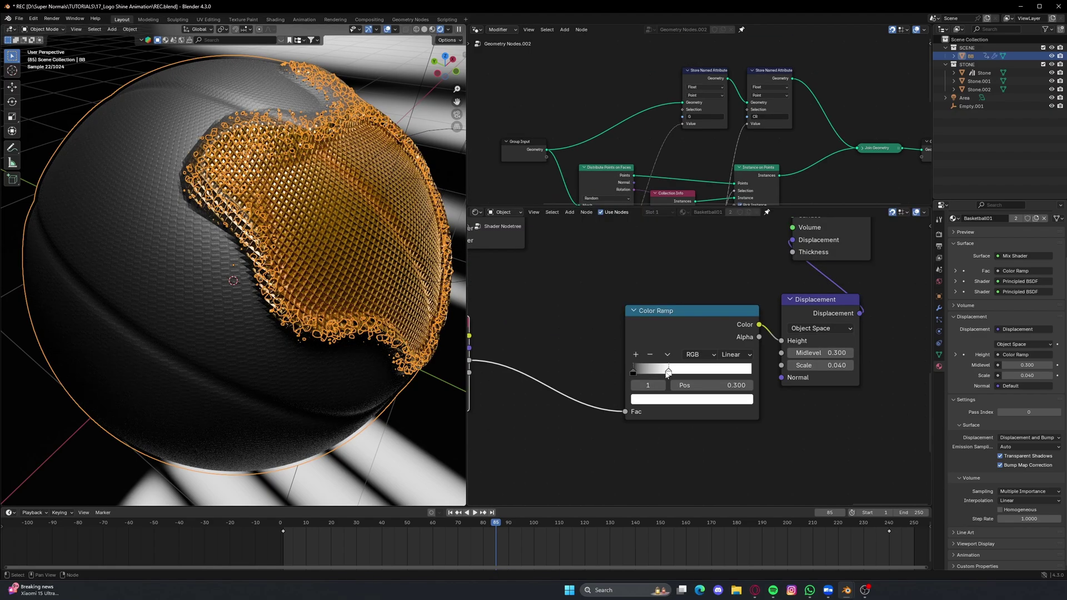
- Set the displacement Color Ramp's black stop to about 0.095 and white stop to about 0.436, and hide the viewport overlays
{"action": "mouse_move", "coordinate": [669, 373]}
{"action": "left_mouse_down"}
{"action": "mouse_move", "coordinate": [748, 371]}
{"action": "mouse_move", "coordinate": [646, 373]}
{"action": "left_mouse_up"}
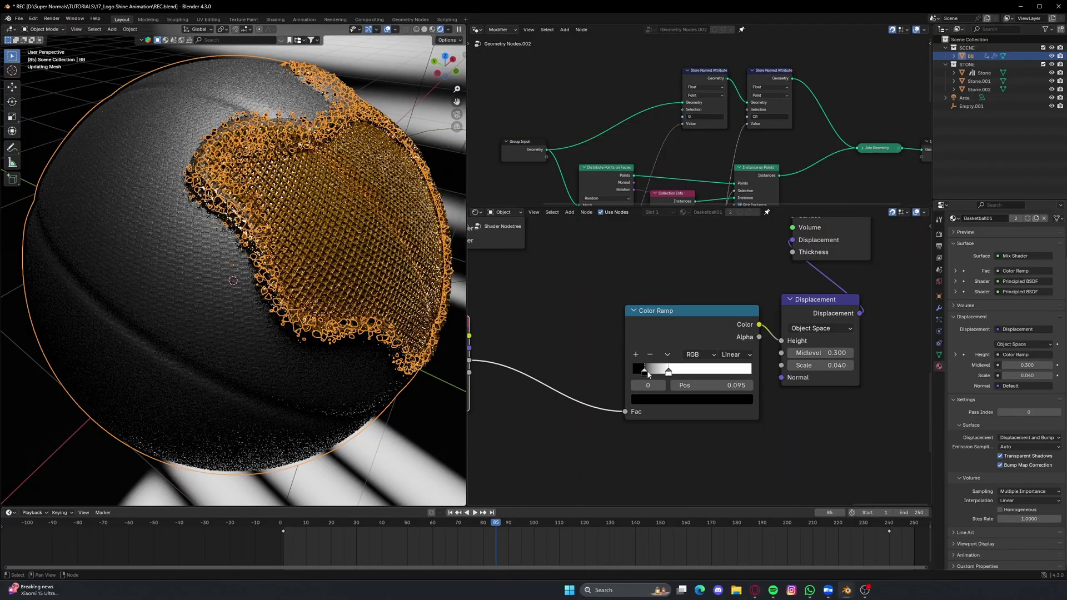
{"action": "key", "text": "shift+alt+z"}
{"action": "mouse_move", "coordinate": [303, 179]}
{"action": "middle_mouse_down"}
{"action": "mouse_move", "coordinate": [339, 162]}
{"action": "mouse_move", "coordinate": [296, 174]}
{"action": "middle_mouse_up"}
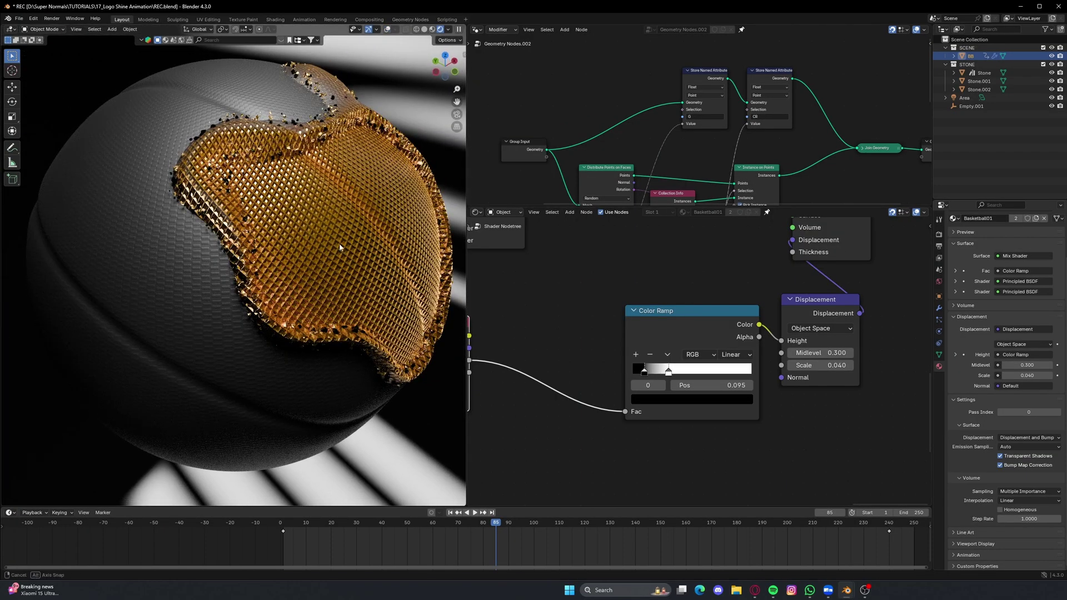
{"action": "middle_click_drag", "start_coordinate": [339, 247], "coordinate": [316, 224]}
{"action": "scroll", "coordinate": [772, 384], "scroll_direction": "up", "scroll_amount": 2}
{"action": "middle_click_drag", "start_coordinate": [810, 414], "coordinate": [777, 416]}
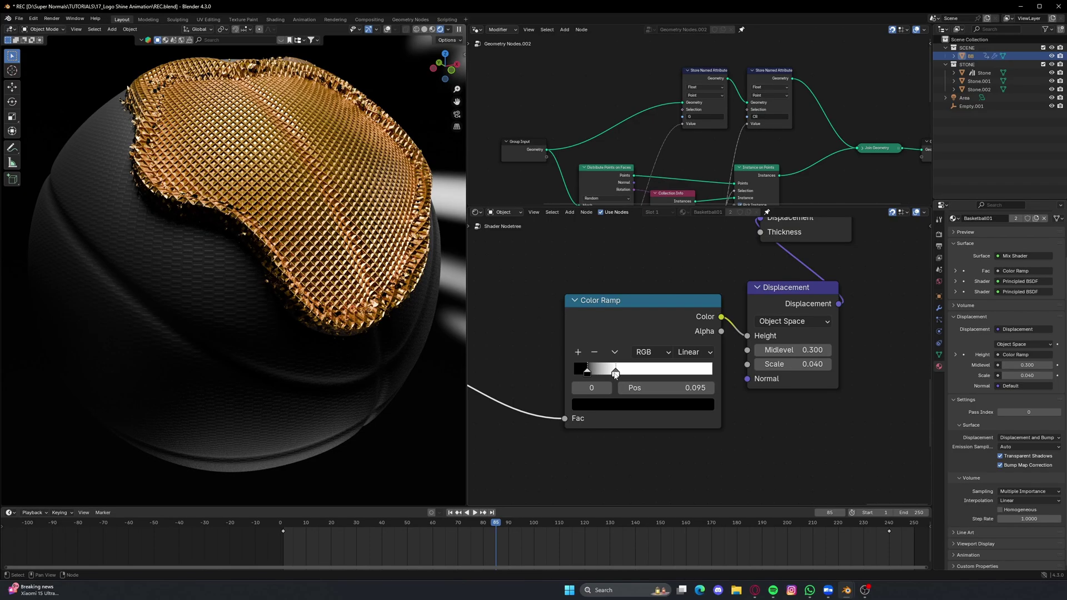
{"action": "left_click_drag", "start_coordinate": [615, 373], "coordinate": [635, 376]}
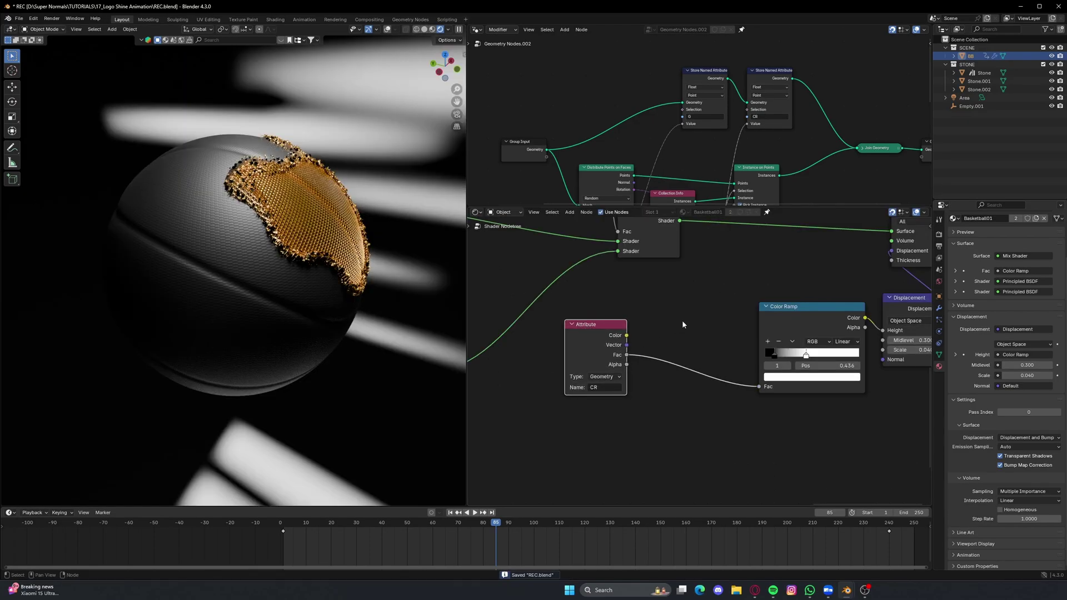
- Insert a Math node between the CR Attribute and the Color Ramp and set its operation to Multiply
{"action": "key", "text": "shift+a"}
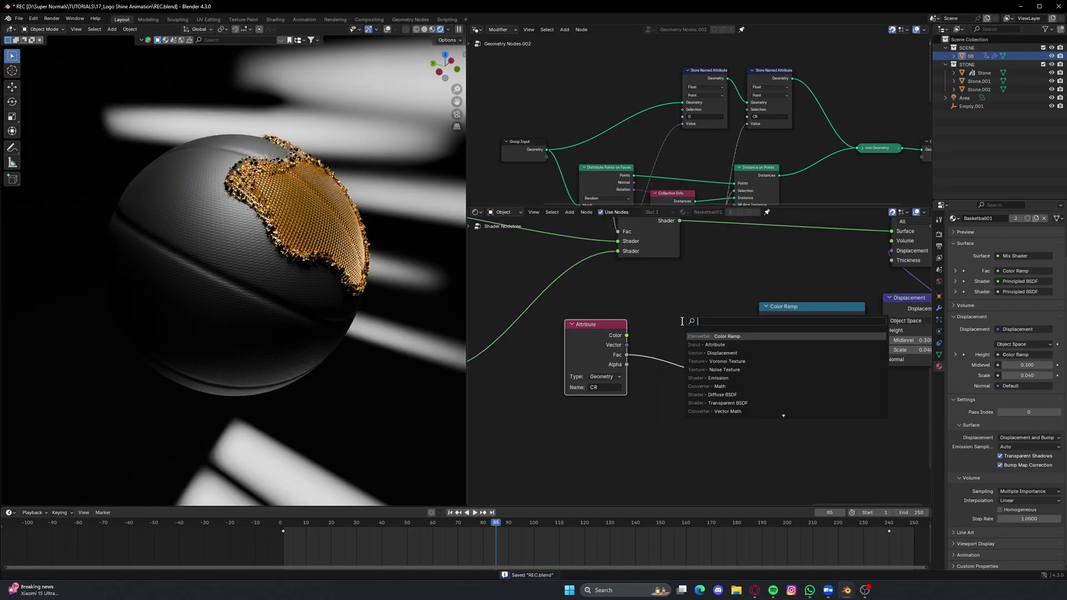
{"action": "type", "text": "add"}
{"action": "key", "text": "Return"}
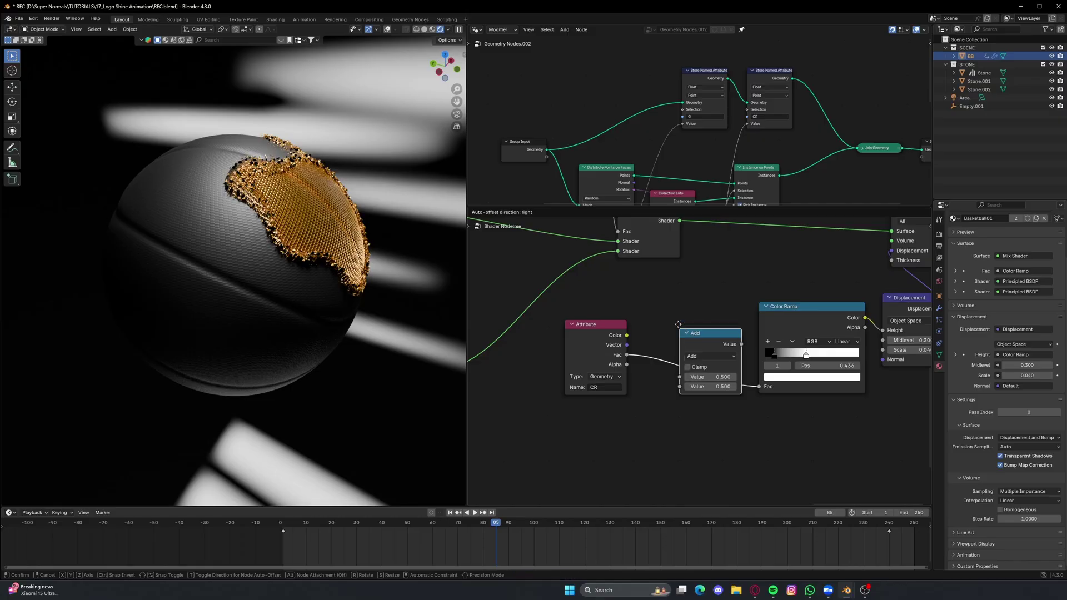
{"action": "left_click", "coordinate": [731, 381]}
{"action": "left_click", "coordinate": [702, 347]}
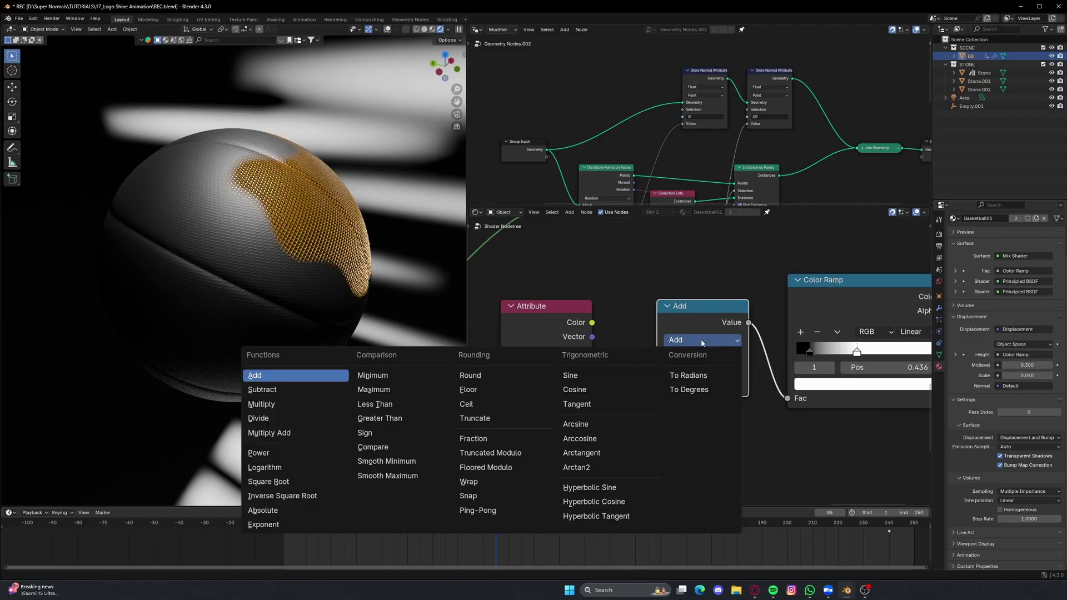
{"action": "left_click", "coordinate": [273, 405]}
- Add a Noise Texture node below the Multiply node and connect its Fac output to Multiply's second Value
{"action": "scroll", "coordinate": [777, 474], "scroll_direction": "up", "scroll_amount": 2}
{"action": "key", "text": "shift+a"}
{"action": "type", "text": "noise"}
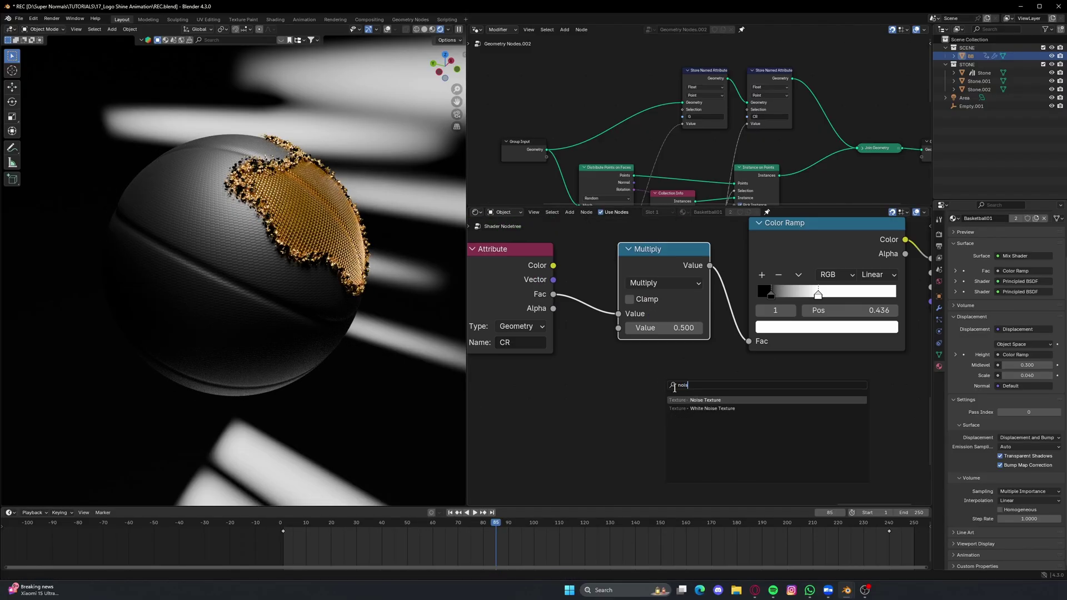
{"action": "key", "text": "Return"}
{"action": "left_click", "coordinate": [716, 389]}
{"action": "left_click_drag", "start_coordinate": [622, 338], "coordinate": [617, 328]}
- Set the Noise Texture's Scale to 50 and the displacement Color Ramp's white stop to about 0.291
{"action": "key", "text": "KP_Decimal"}
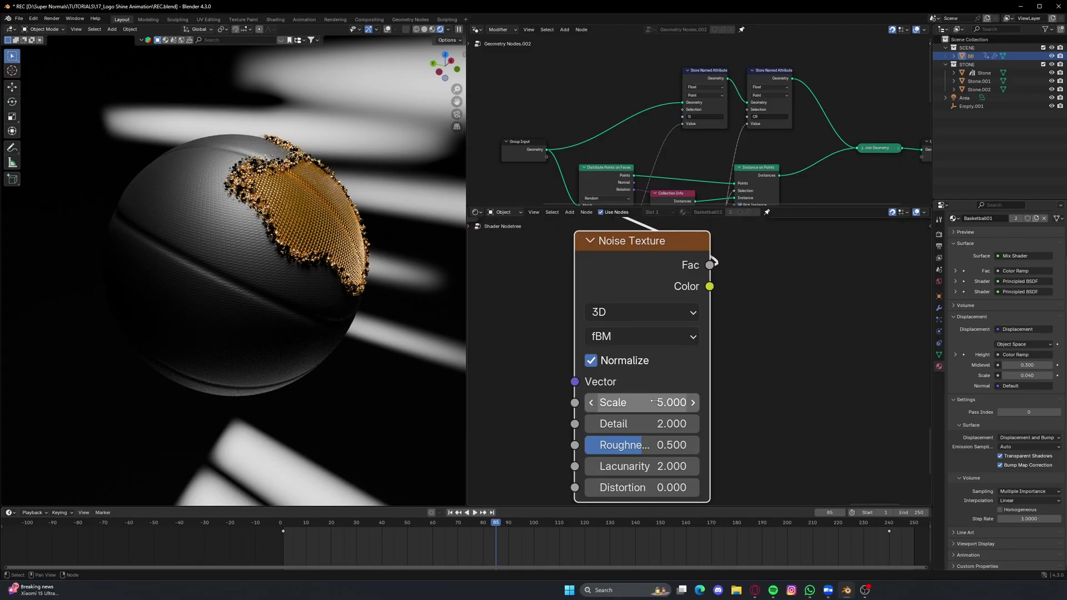
{"action": "left_click", "coordinate": [653, 401]}
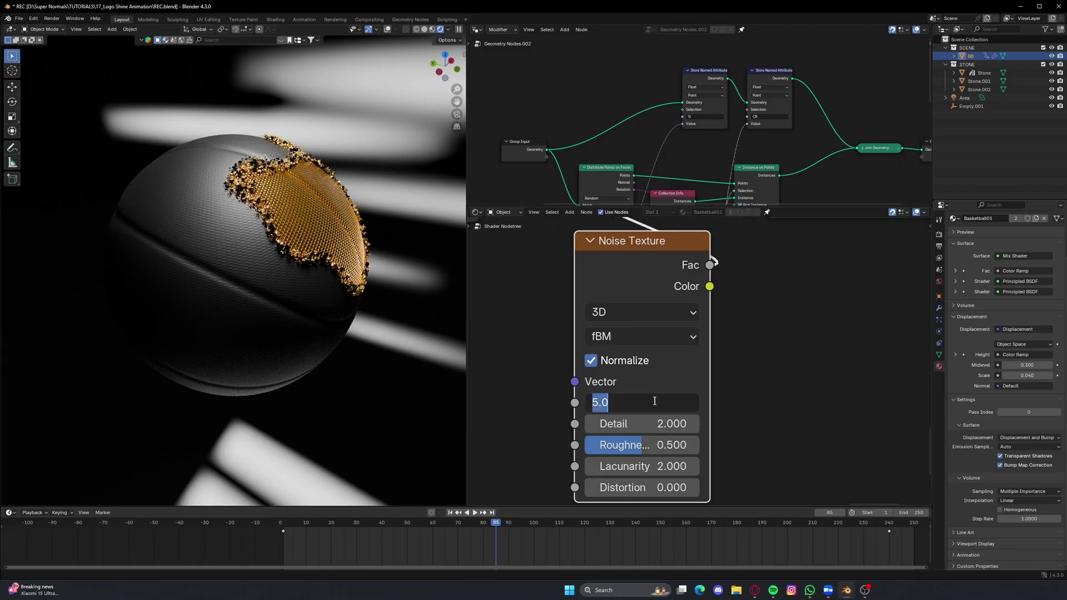
{"action": "key", "text": "Return"}
{"action": "scroll", "coordinate": [297, 259], "scroll_direction": "up", "scroll_amount": 4}
{"action": "middle_click_drag", "start_coordinate": [283, 222], "coordinate": [329, 203]}
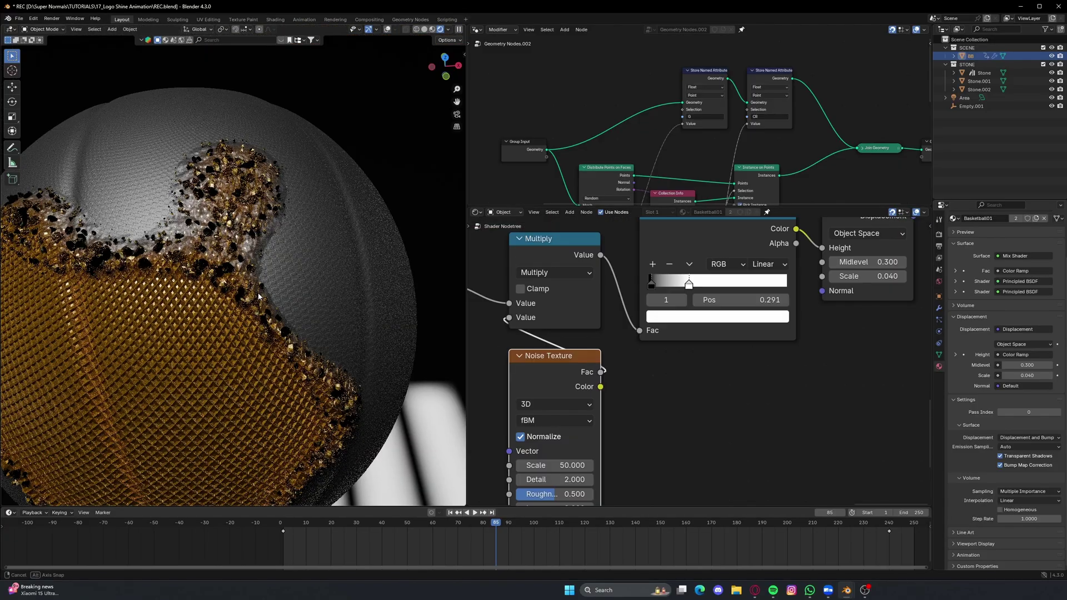
- Set the value of the Add node directly after the Distance node to -0.380 to shrink the gold mask on the basketball
{"action": "middle_click_drag", "start_coordinate": [233, 289], "coordinate": [277, 302]}
{"action": "scroll", "coordinate": [276, 301], "scroll_direction": "up", "scroll_amount": 2}
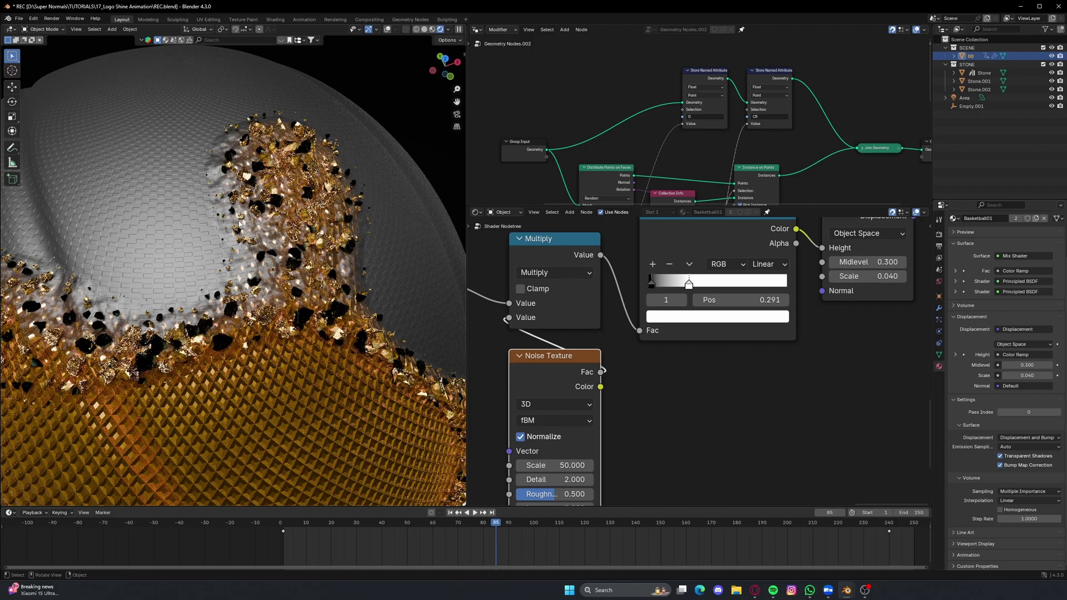
{"action": "scroll", "coordinate": [234, 278], "scroll_direction": "down", "scroll_amount": 5}
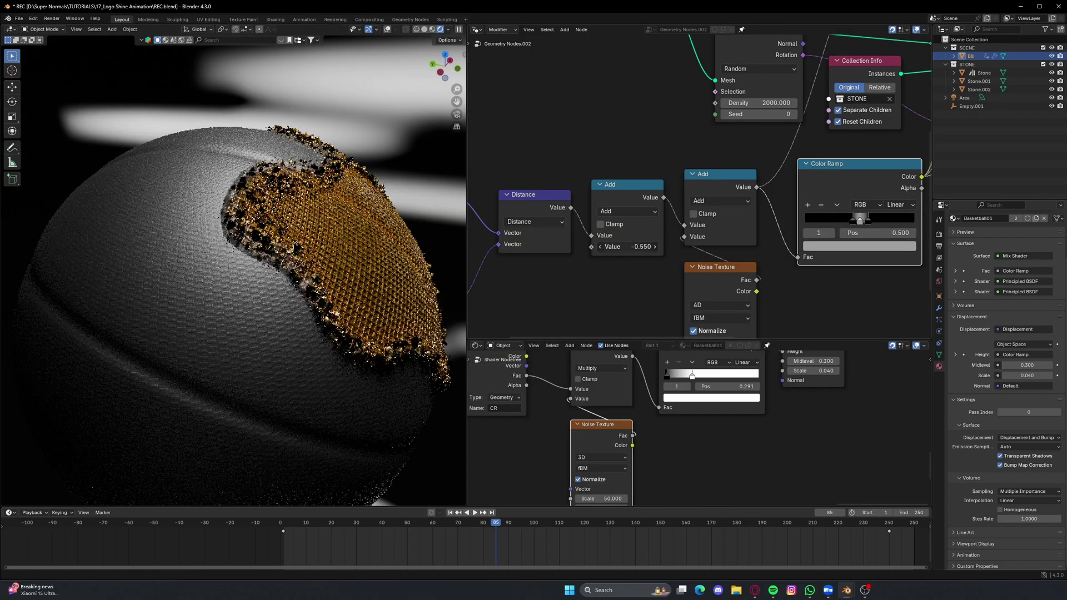
{"action": "left_click_drag", "start_coordinate": [627, 247], "coordinate": [563, 247]}
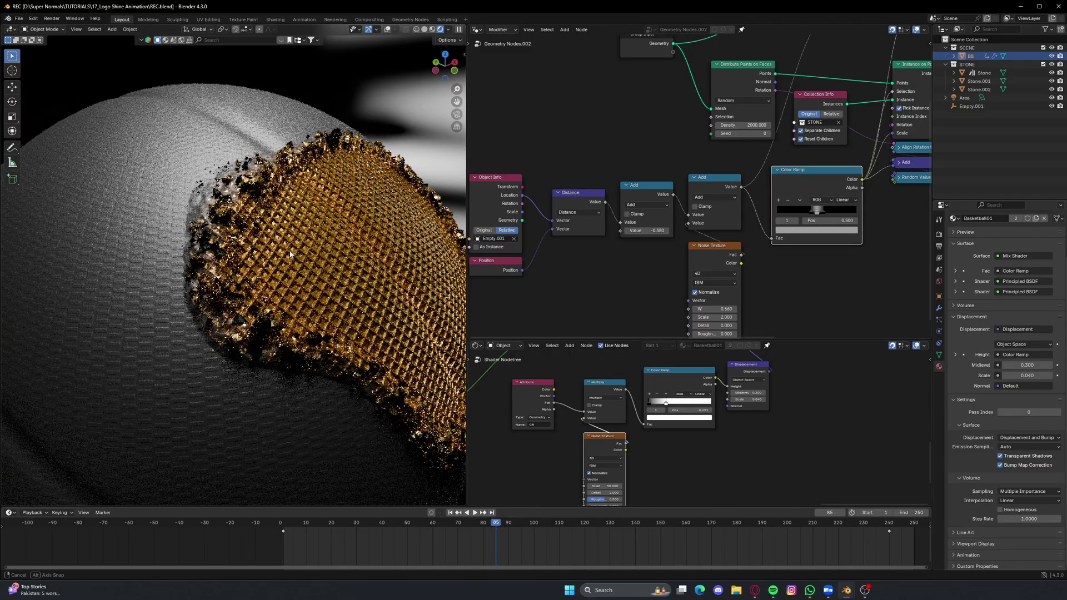
- Examine the displaced gold surface and the stones along the mask edge up close and from a distance
{"action": "scroll", "coordinate": [277, 253], "scroll_direction": "up", "scroll_amount": 6}
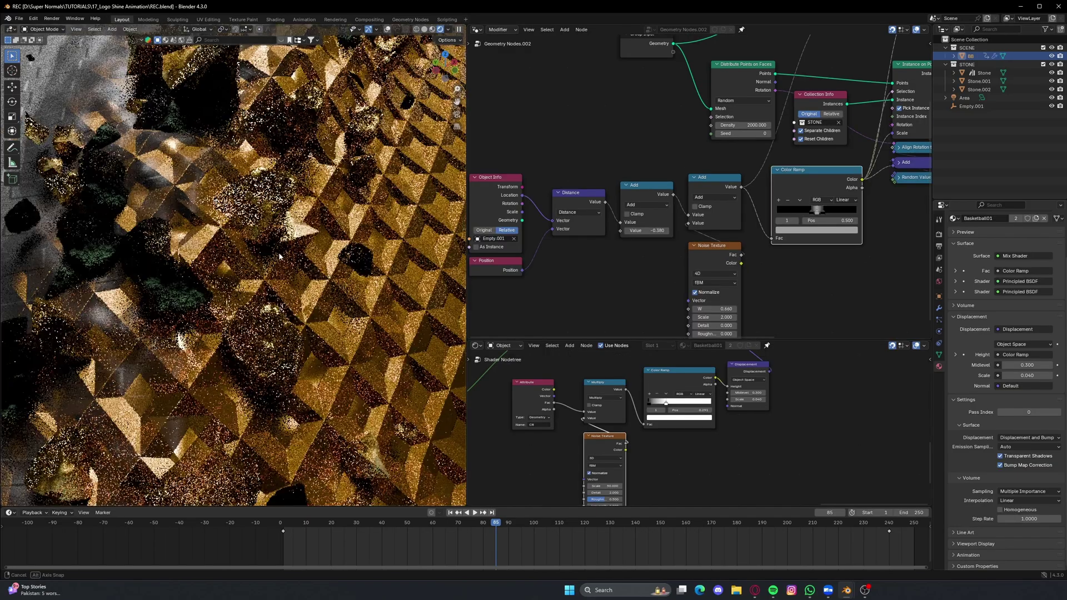
{"action": "scroll", "coordinate": [278, 257], "scroll_direction": "down", "scroll_amount": 3}
{"action": "scroll", "coordinate": [178, 226], "scroll_direction": "down", "scroll_amount": 5}
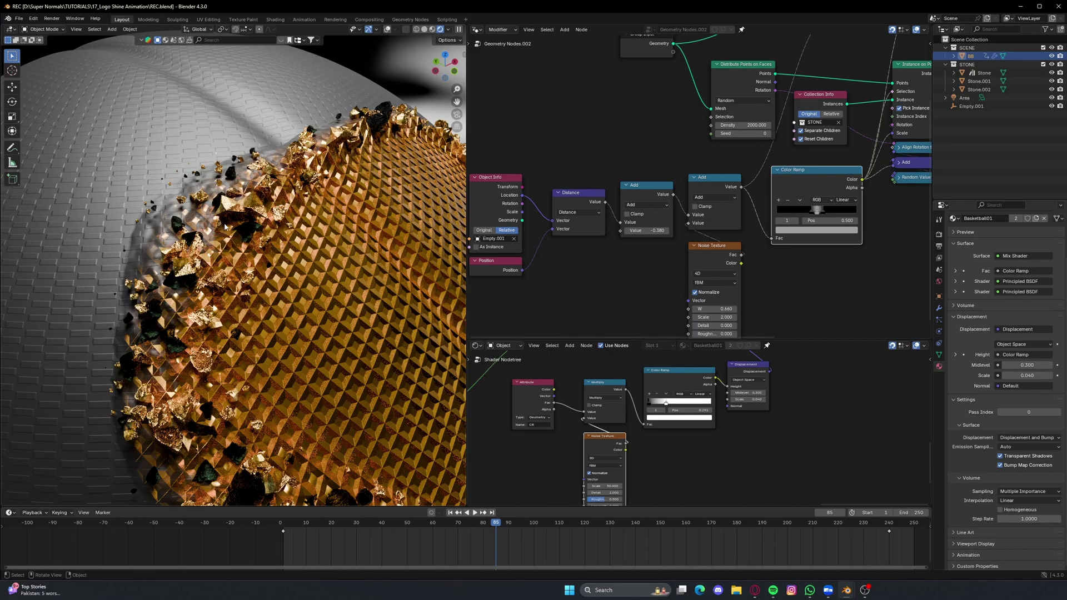
{"action": "middle_click_drag", "start_coordinate": [244, 266], "coordinate": [205, 286]}
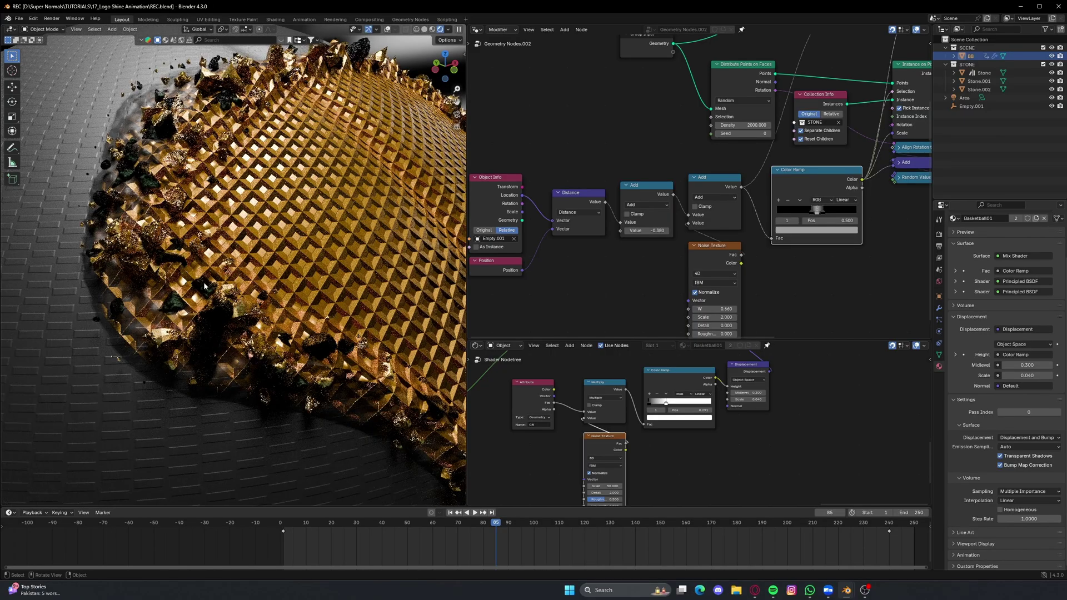
{"action": "scroll", "coordinate": [345, 217], "scroll_direction": "down", "scroll_amount": 4}
{"action": "middle_click_drag", "start_coordinate": [349, 211], "coordinate": [332, 236]}
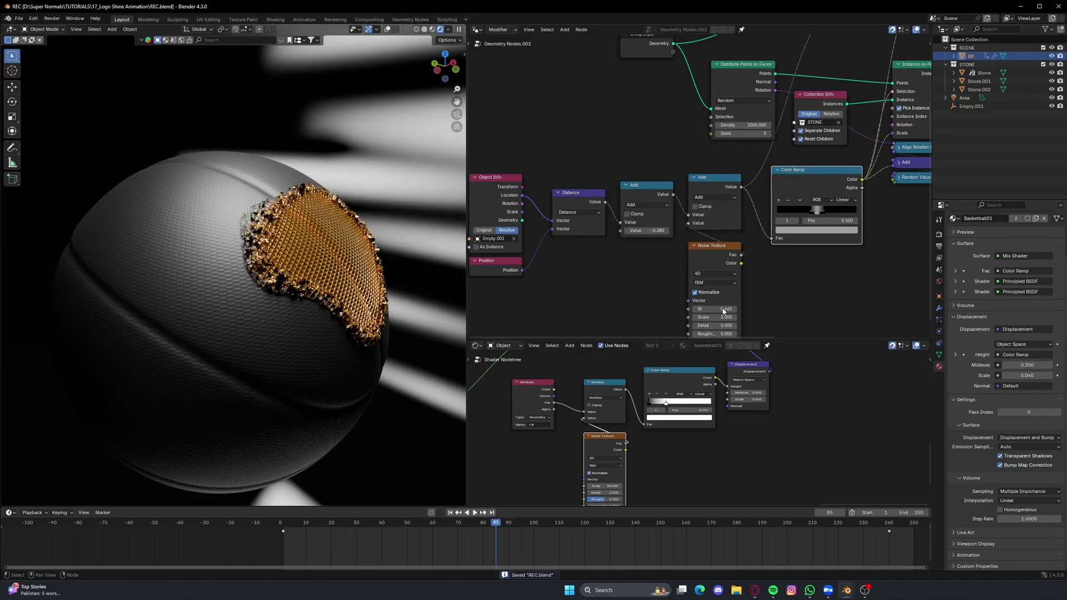
- Enlarge the shader editor so the basketball material's displacement nodes and Material Output fit in view
{"action": "scroll", "coordinate": [810, 238], "scroll_direction": "up", "scroll_amount": 4}
{"action": "middle_click_drag", "start_coordinate": [911, 233], "coordinate": [700, 244]}
{"action": "scroll", "coordinate": [780, 189], "scroll_direction": "down", "scroll_amount": 2}
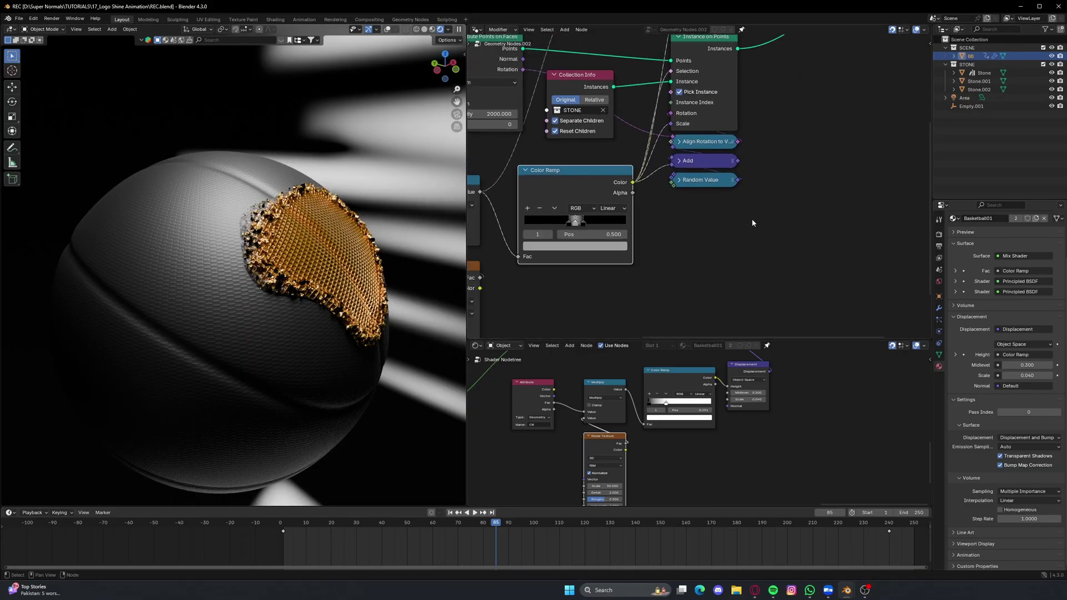
{"action": "left_click_drag", "start_coordinate": [691, 341], "coordinate": [692, 276]}
{"action": "middle_click_drag", "start_coordinate": [216, 275], "coordinate": [228, 274]}
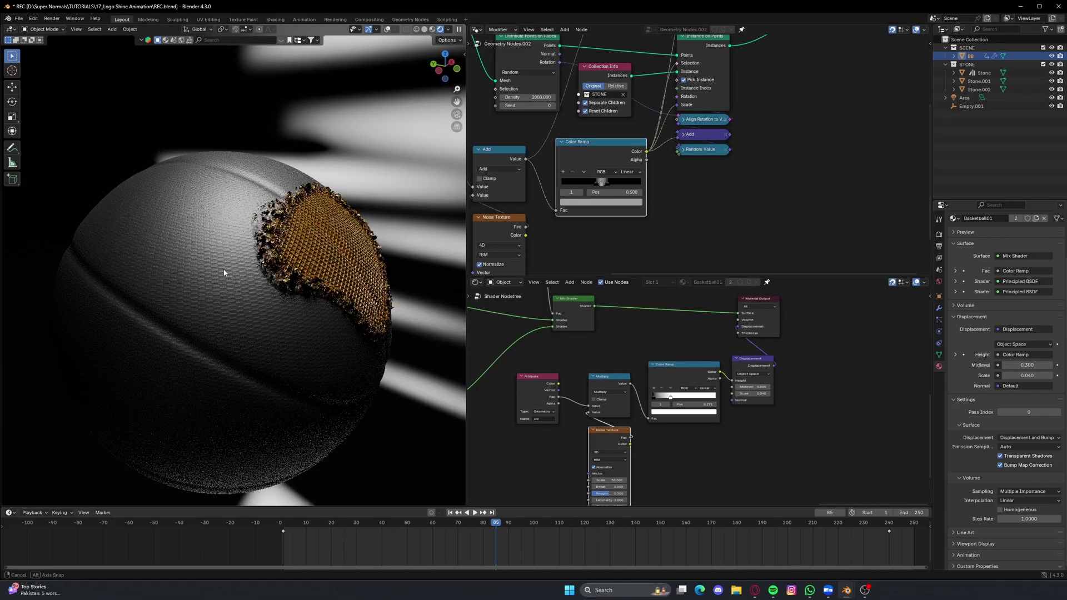
- Show the viewport overlays, inspect the basketball's mesh density in Edit Mode, and save the file
{"action": "key", "text": "Tab"}
{"action": "key", "text": "Tab"}
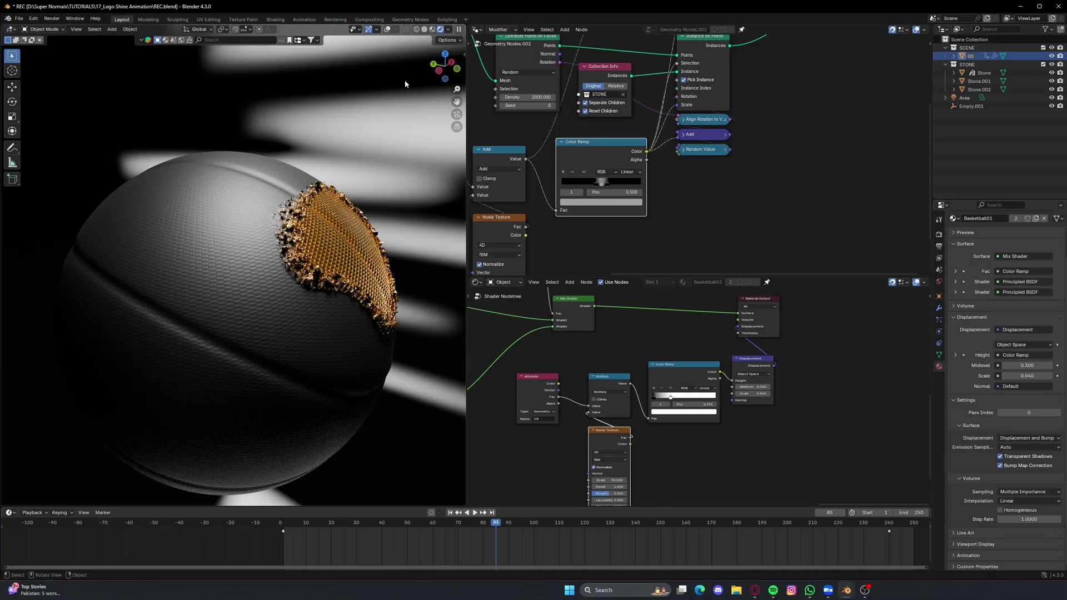
{"action": "key", "text": "shift+alt+z"}
{"action": "key", "text": "Tab"}
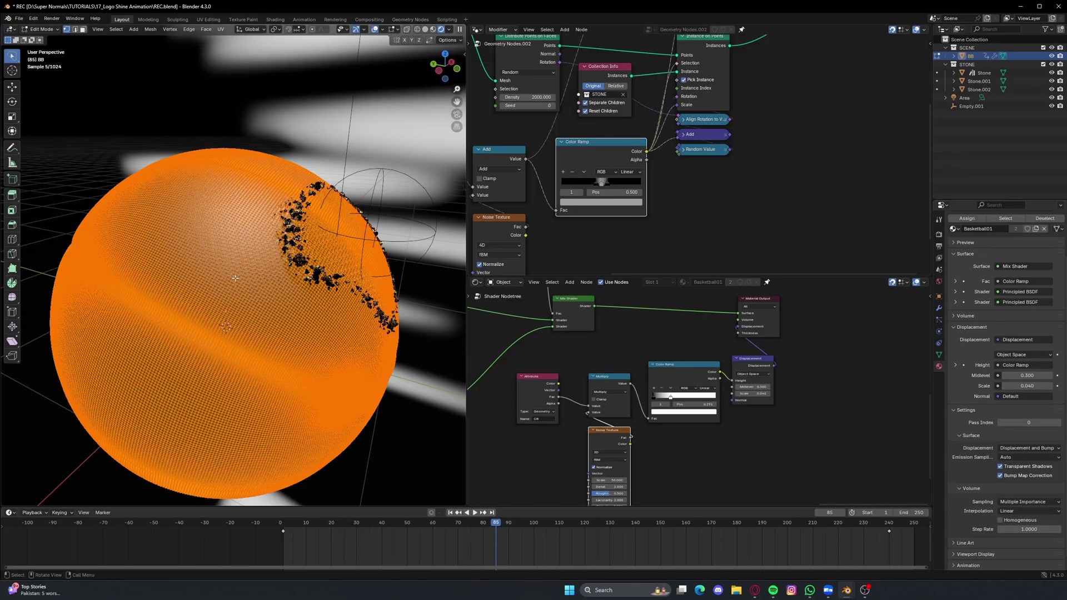
{"action": "mouse_move", "coordinate": [245, 279]}
{"action": "middle_mouse_down"}
{"action": "mouse_move", "coordinate": [256, 283]}
{"action": "mouse_move", "coordinate": [224, 278]}
{"action": "middle_mouse_up"}
{"action": "key", "text": "Tab"}
{"action": "key", "text": "ctrl+s"}
- Review the basketball material's gold Principled BSDF branch and its displacement chain
{"action": "scroll", "coordinate": [804, 413], "scroll_direction": "up", "scroll_amount": 4}
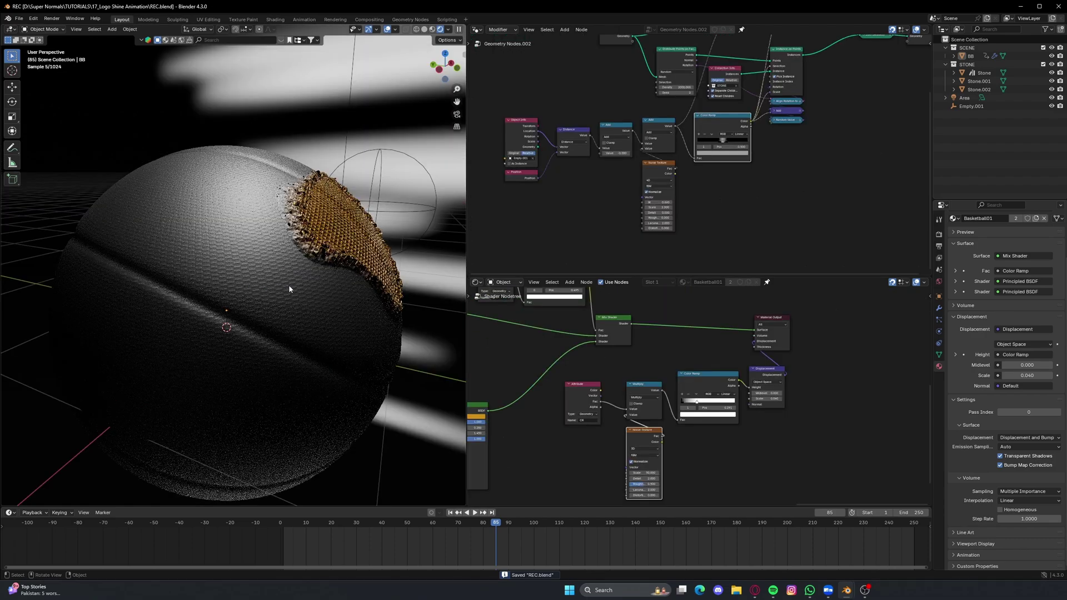
{"action": "middle_click_drag", "start_coordinate": [288, 285], "coordinate": [276, 284]}
{"action": "middle_click_drag", "start_coordinate": [569, 384], "coordinate": [762, 352]}
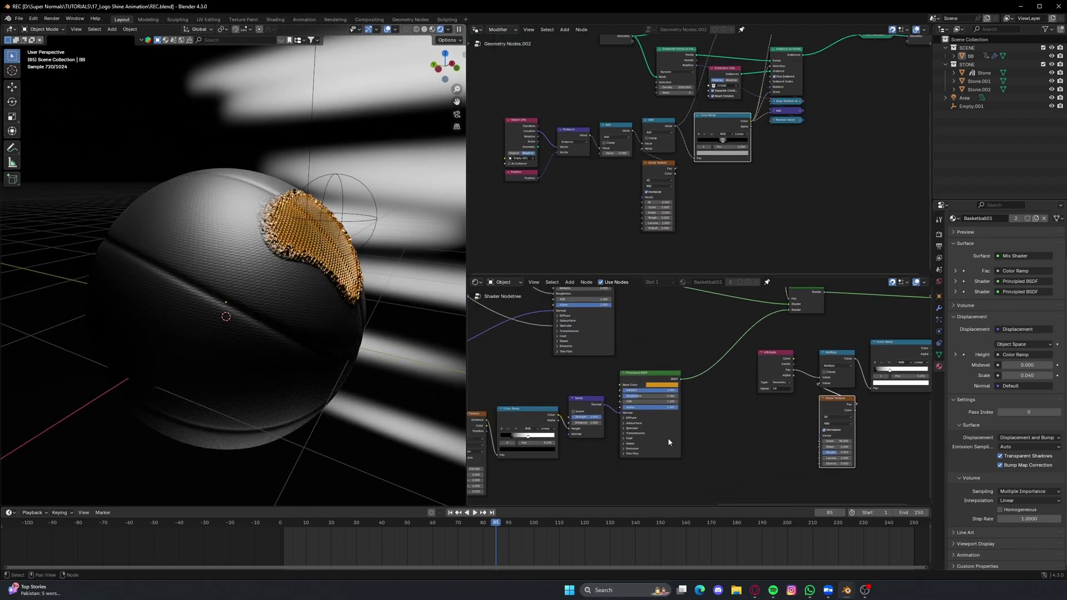
{"action": "scroll", "coordinate": [596, 455], "scroll_direction": "up", "scroll_amount": 2}
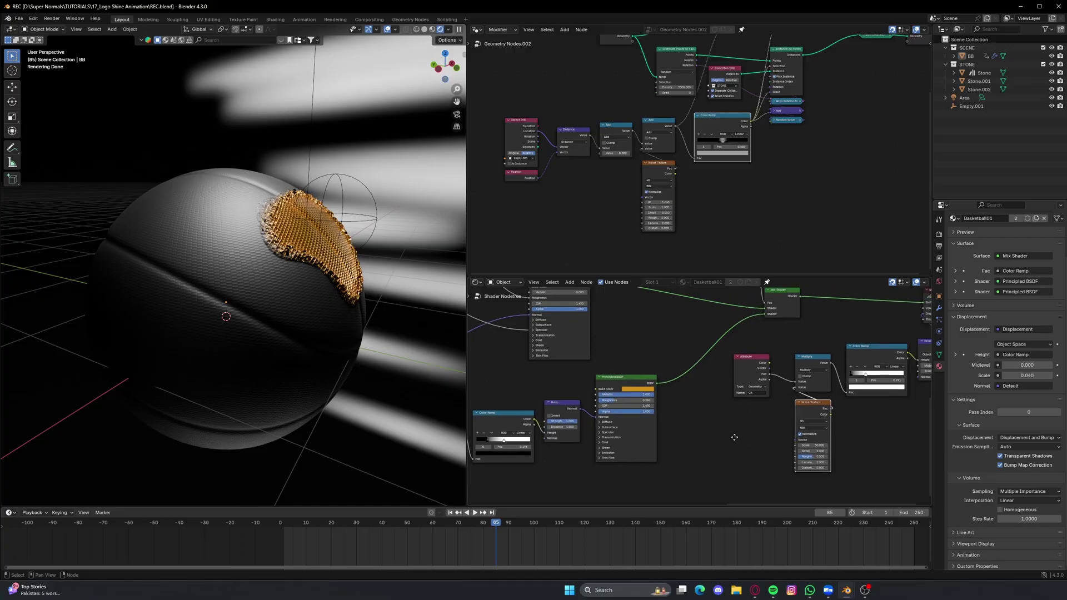
{"action": "scroll", "coordinate": [632, 221], "scroll_direction": "up", "scroll_amount": 4}
- Set the Displacement node's Midlevel to 0.320 and save the file
{"action": "middle_click_drag", "start_coordinate": [602, 190], "coordinate": [640, 198]}
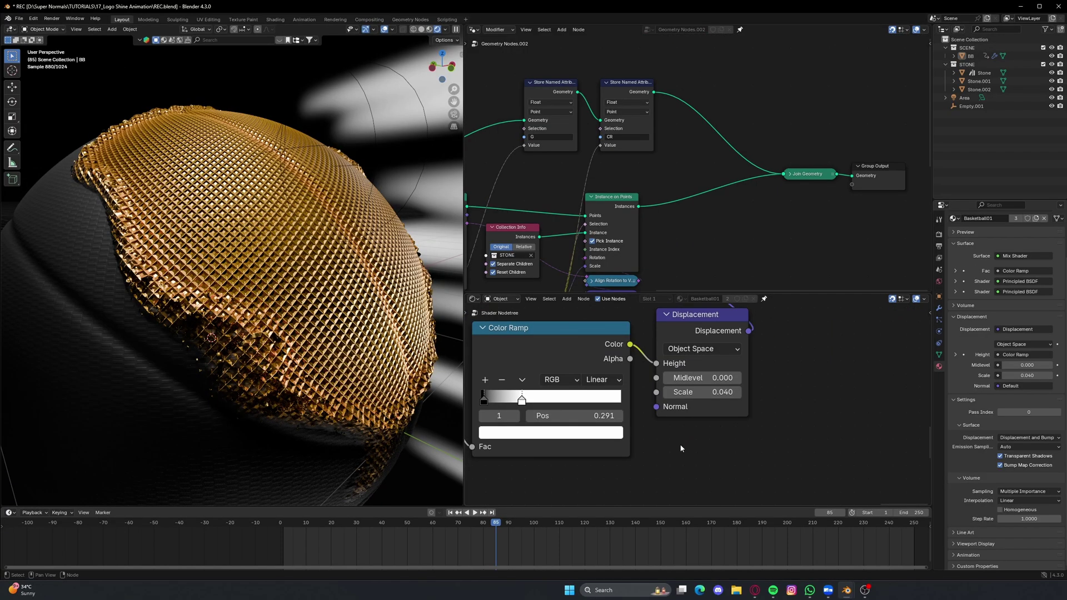
{"action": "scroll", "coordinate": [680, 443], "scroll_direction": "up", "scroll_amount": 4}
{"action": "middle_click_drag", "start_coordinate": [223, 334], "coordinate": [204, 337]}
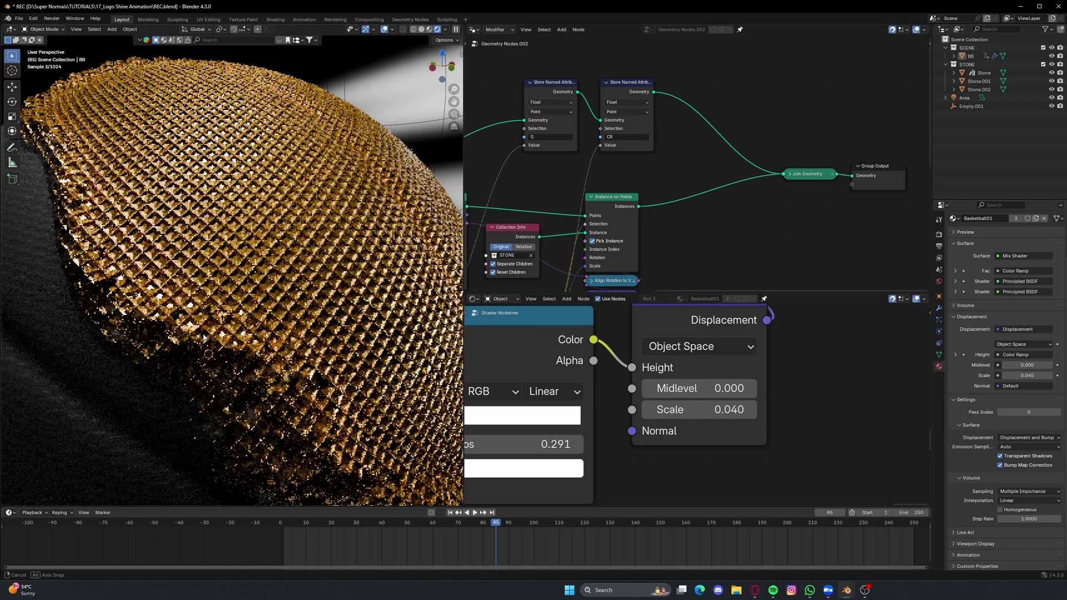
{"action": "left_click_drag", "start_coordinate": [700, 389], "coordinate": [788, 389]}
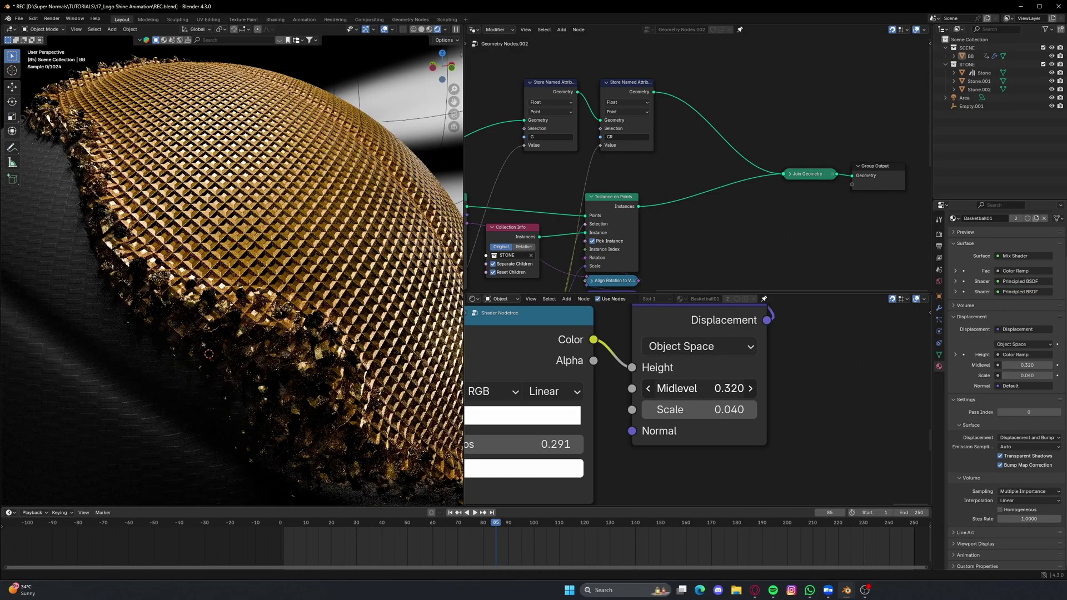
{"action": "key", "text": "ctrl+s"}
{"action": "middle_click_drag", "start_coordinate": [144, 283], "coordinate": [251, 118]}
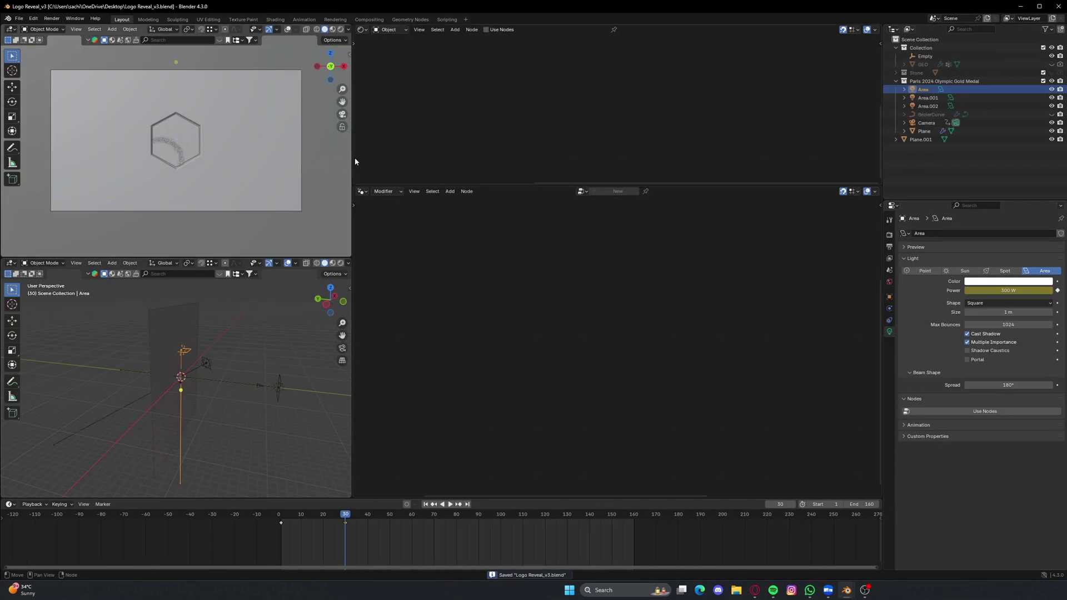
- In the Logo Reveal_v3 file, widen the viewports, show the upper one in rendered shading, and select the hexagon logo plane
{"action": "left_click_drag", "start_coordinate": [352, 158], "coordinate": [435, 157]}
{"action": "scroll", "coordinate": [332, 161], "scroll_direction": "up", "scroll_amount": 4}
{"action": "key", "text": "z"}
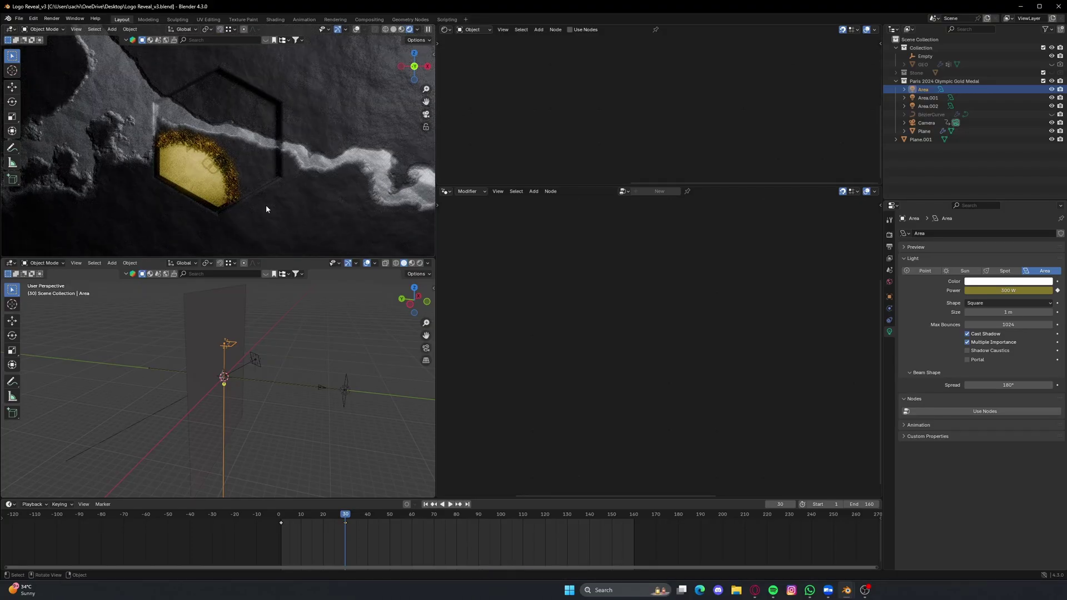
{"action": "left_click", "coordinate": [201, 171]}
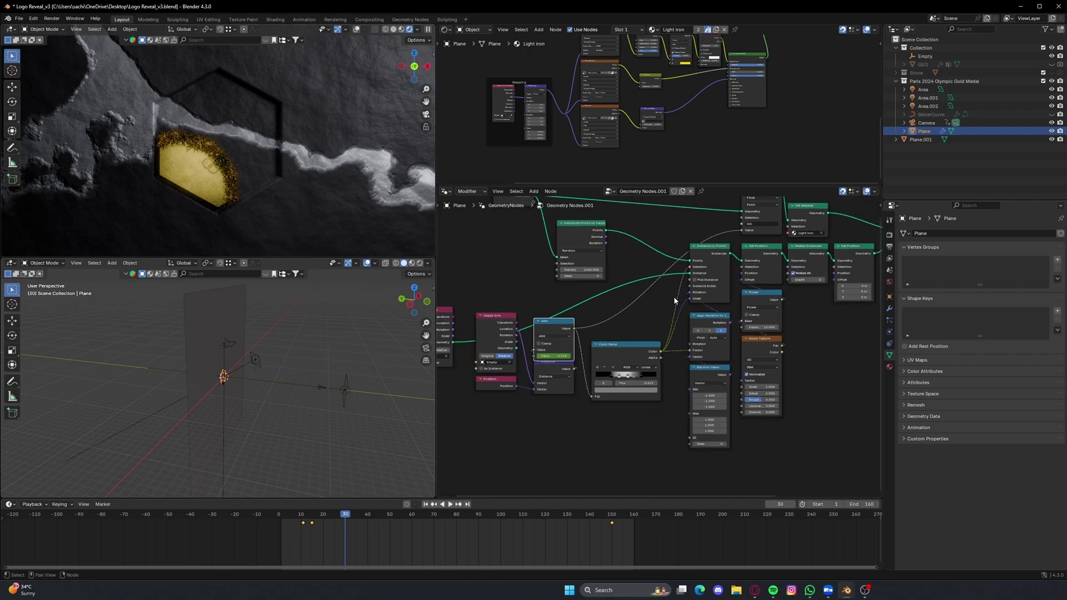
- Enlarge the shader editor to inspect the plane's Light Iron material nodes, and save the file
{"action": "middle_click_drag", "start_coordinate": [746, 250], "coordinate": [700, 313]}
{"action": "left_click_drag", "start_coordinate": [629, 182], "coordinate": [634, 334]}
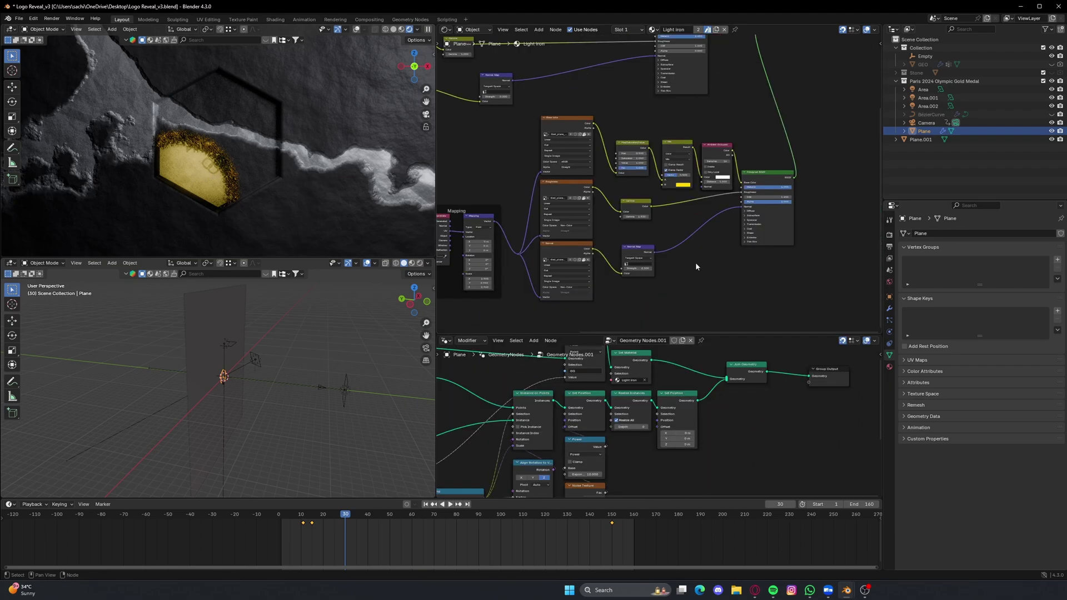
{"action": "scroll", "coordinate": [695, 262], "scroll_direction": "up", "scroll_amount": 4}
{"action": "middle_click_drag", "start_coordinate": [768, 149], "coordinate": [693, 208]}
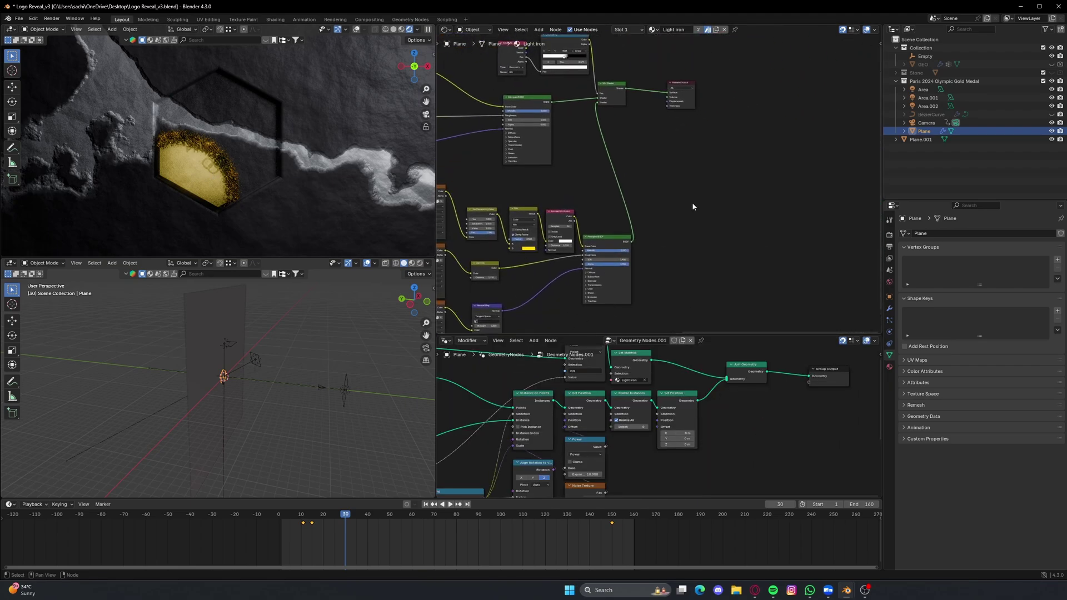
{"action": "middle_click_drag", "start_coordinate": [607, 172], "coordinate": [685, 220]}
{"action": "scroll", "coordinate": [685, 220], "scroll_direction": "up", "scroll_amount": 10}
{"action": "key", "text": "ctrl+s"}
- Try an Alpha of 0.732 on the Light Iron material's upper Principled BSDF, restore it to 0, and save
{"action": "middle_click_drag", "start_coordinate": [619, 210], "coordinate": [630, 158]}
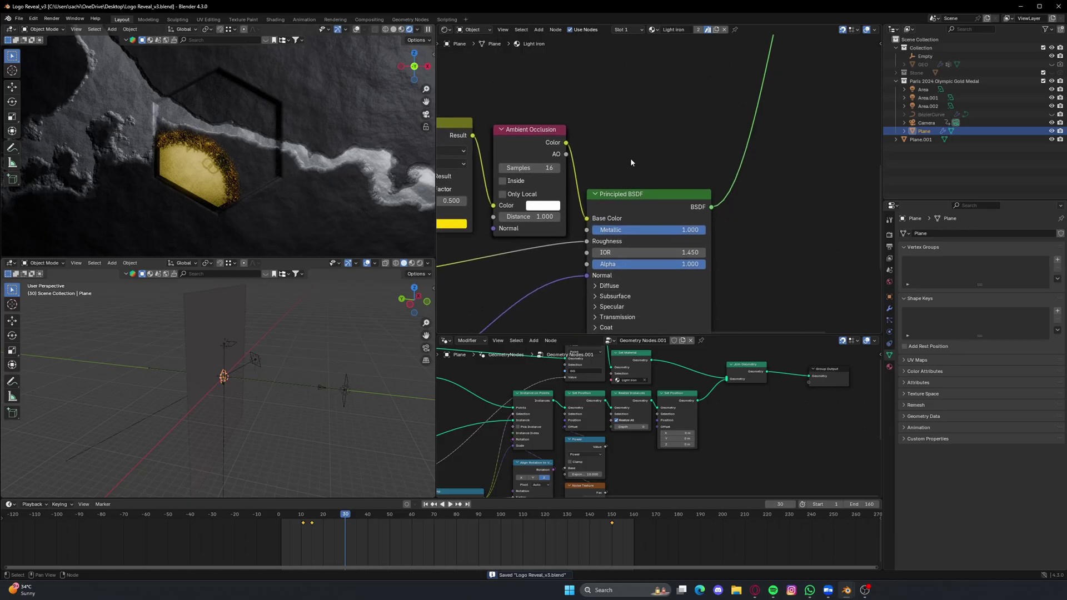
{"action": "scroll", "coordinate": [655, 238], "scroll_direction": "up", "scroll_amount": 5}
{"action": "scroll", "coordinate": [655, 238], "scroll_direction": "down", "scroll_amount": 6}
{"action": "middle_click_drag", "start_coordinate": [620, 112], "coordinate": [623, 195]}
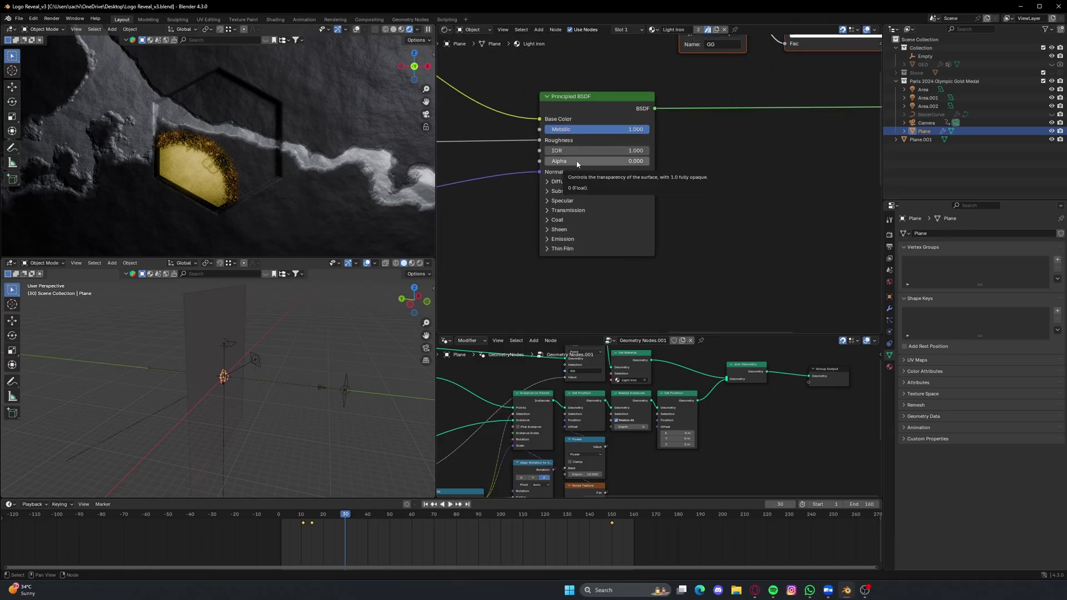
{"action": "left_click_drag", "start_coordinate": [564, 163], "coordinate": [652, 164]}
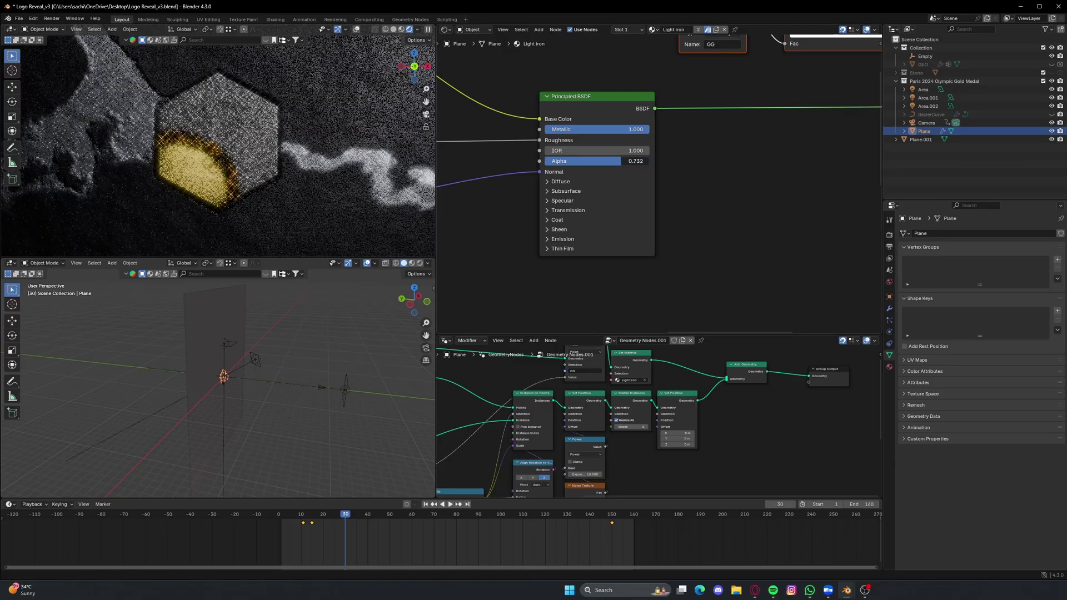
{"action": "left_click_drag", "start_coordinate": [644, 161], "coordinate": [543, 164]}
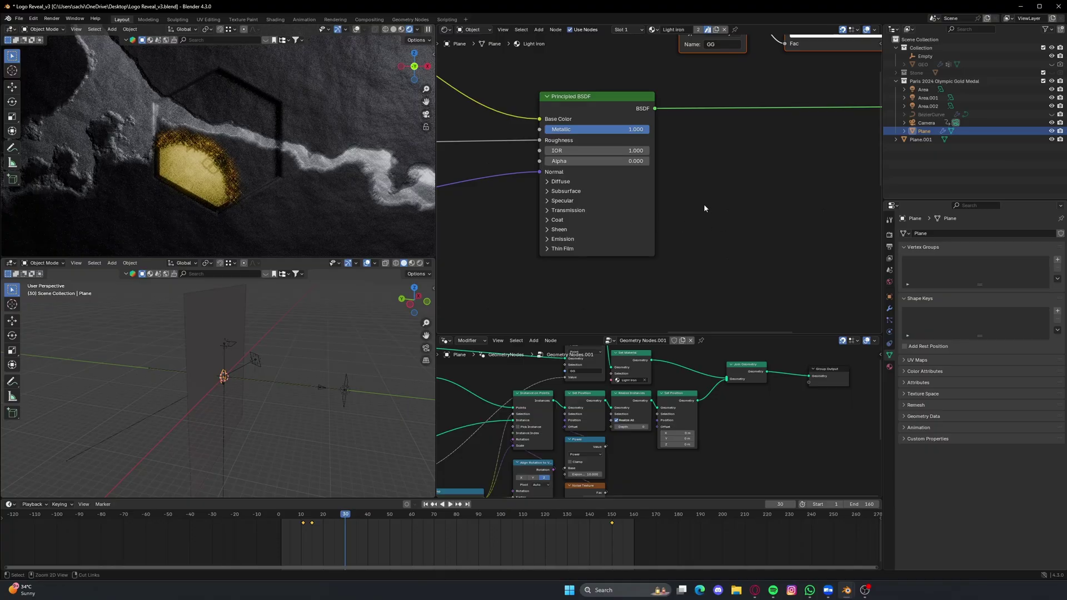
{"action": "key", "text": "ctrl+s"}
- Review the gold Principled BSDF and its color input nodes, and return the rendered viewport to the camera view
{"action": "scroll", "coordinate": [704, 209], "scroll_direction": "down", "scroll_amount": 3}
{"action": "middle_click_drag", "start_coordinate": [741, 259], "coordinate": [581, 146]}
{"action": "scroll", "coordinate": [576, 154], "scroll_direction": "down", "scroll_amount": 4}
{"action": "scroll", "coordinate": [591, 205], "scroll_direction": "up", "scroll_amount": 3}
{"action": "middle_click_drag", "start_coordinate": [633, 240], "coordinate": [694, 215]}
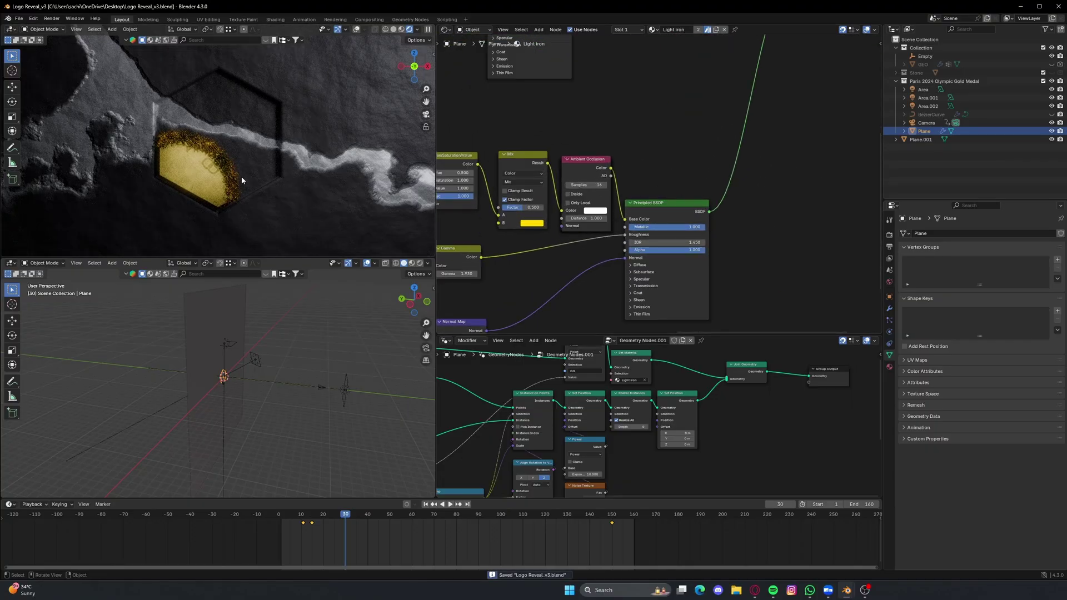
{"action": "key", "text": "KP_0"}
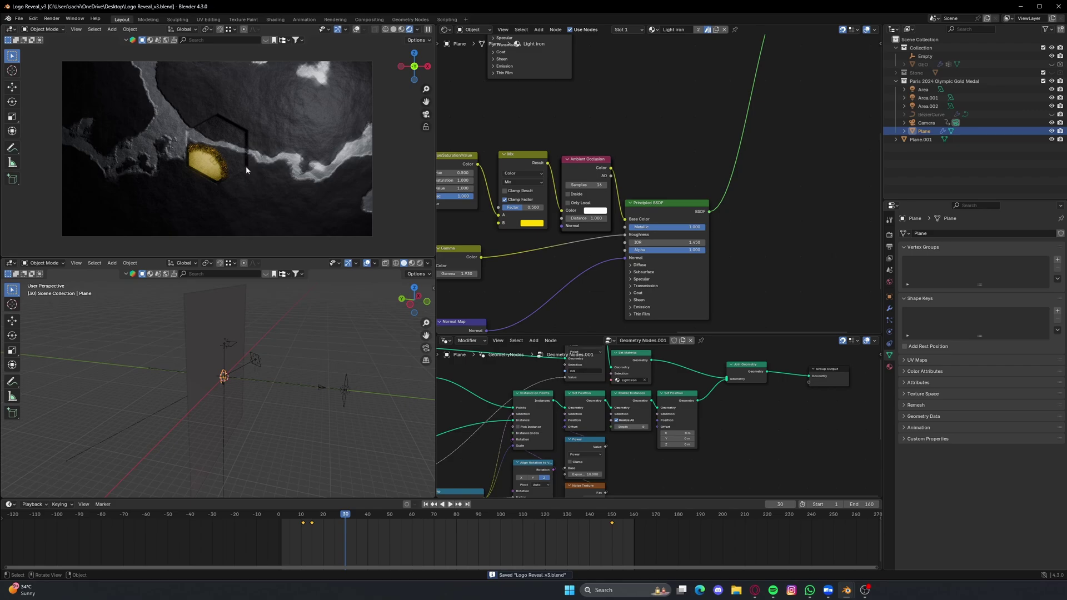